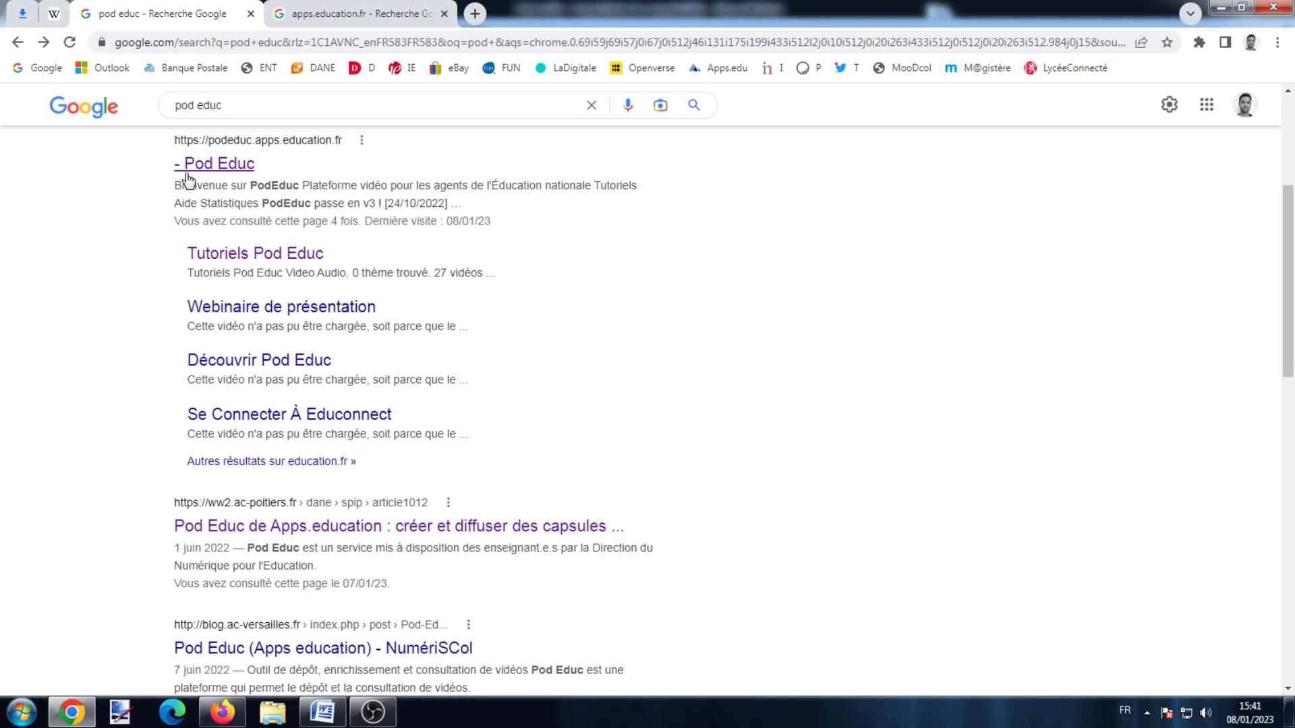
- Open the Pod Educ site from the search results and search its videos for "calcul"
left_click(215, 174)
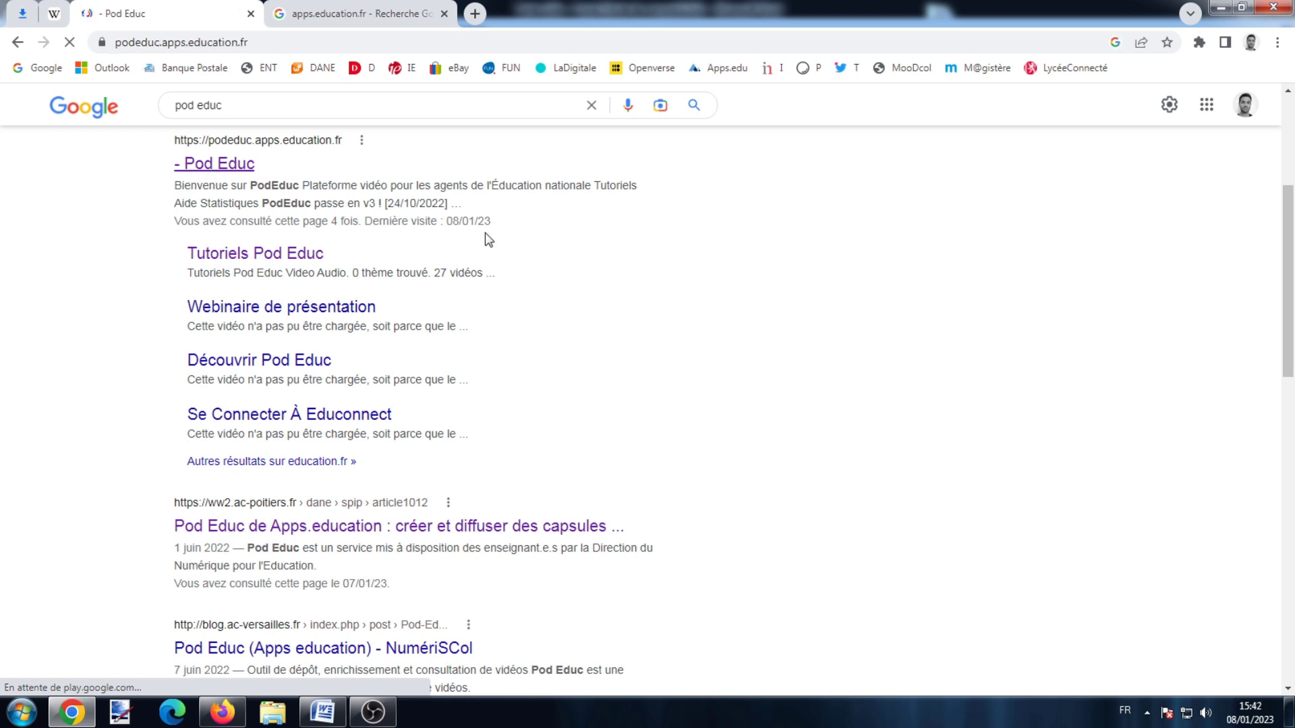
scroll(651, 296, "down", 10)
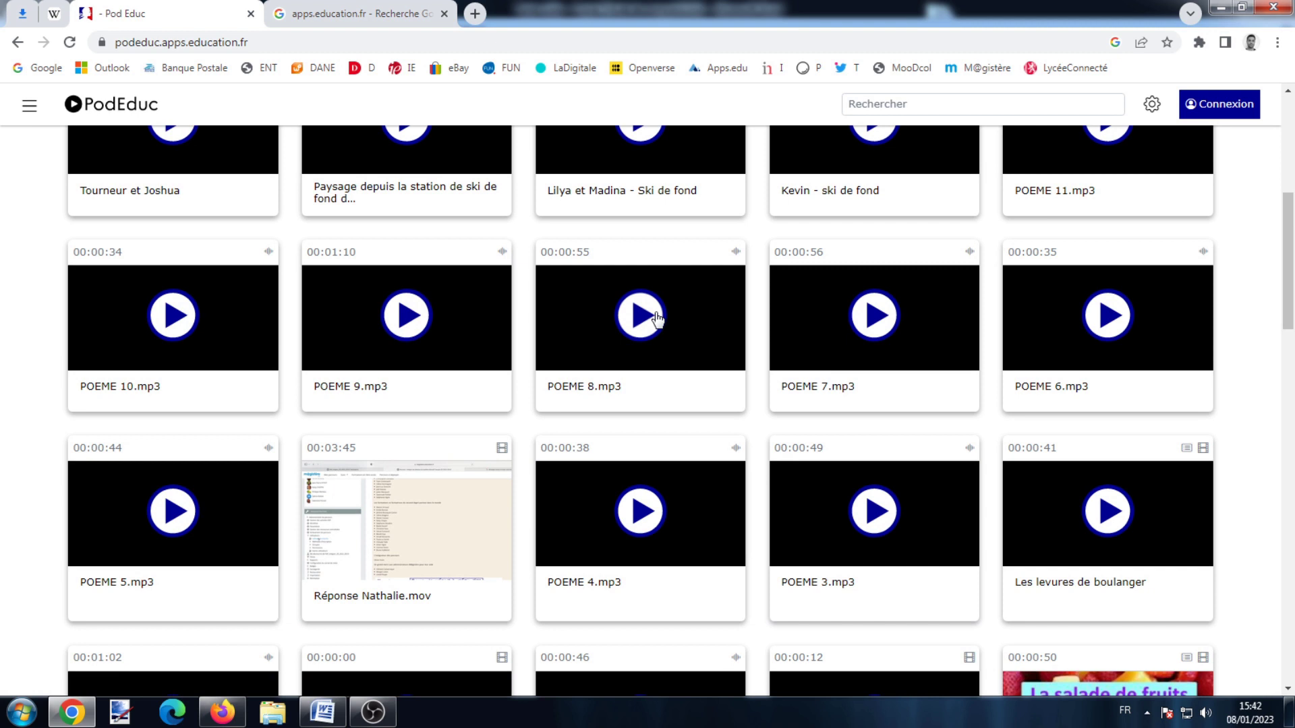
scroll(673, 369, "up", 10)
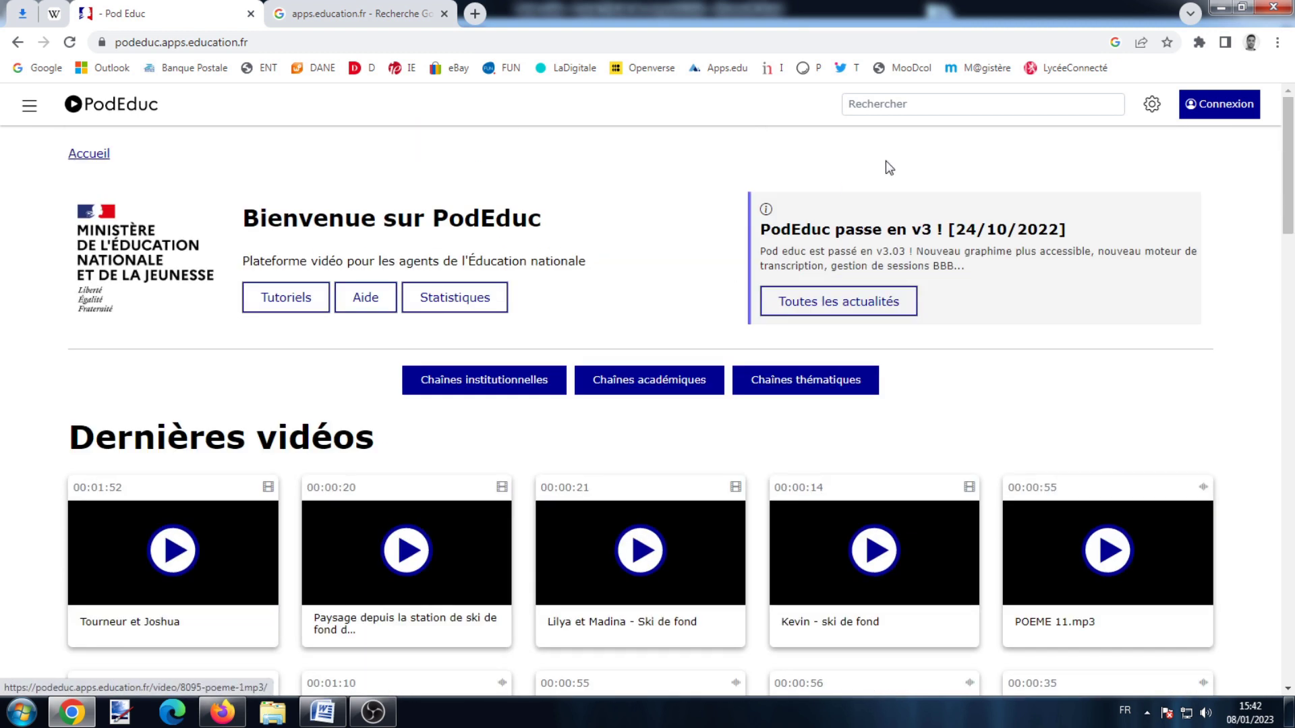
left_click(899, 106)
type("calcul")
key("Return")
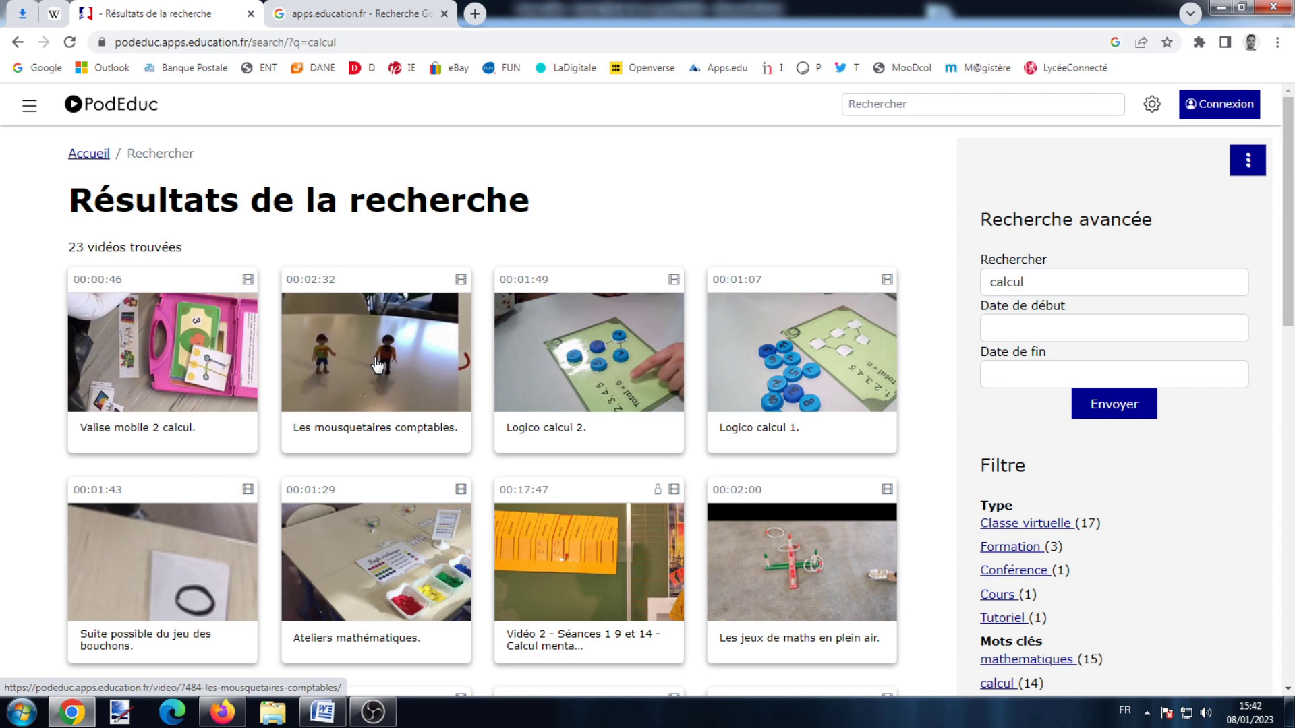
- Open the apps.education.fr personal portal from the other Google search and go to its sign-in page
left_click(358, 9)
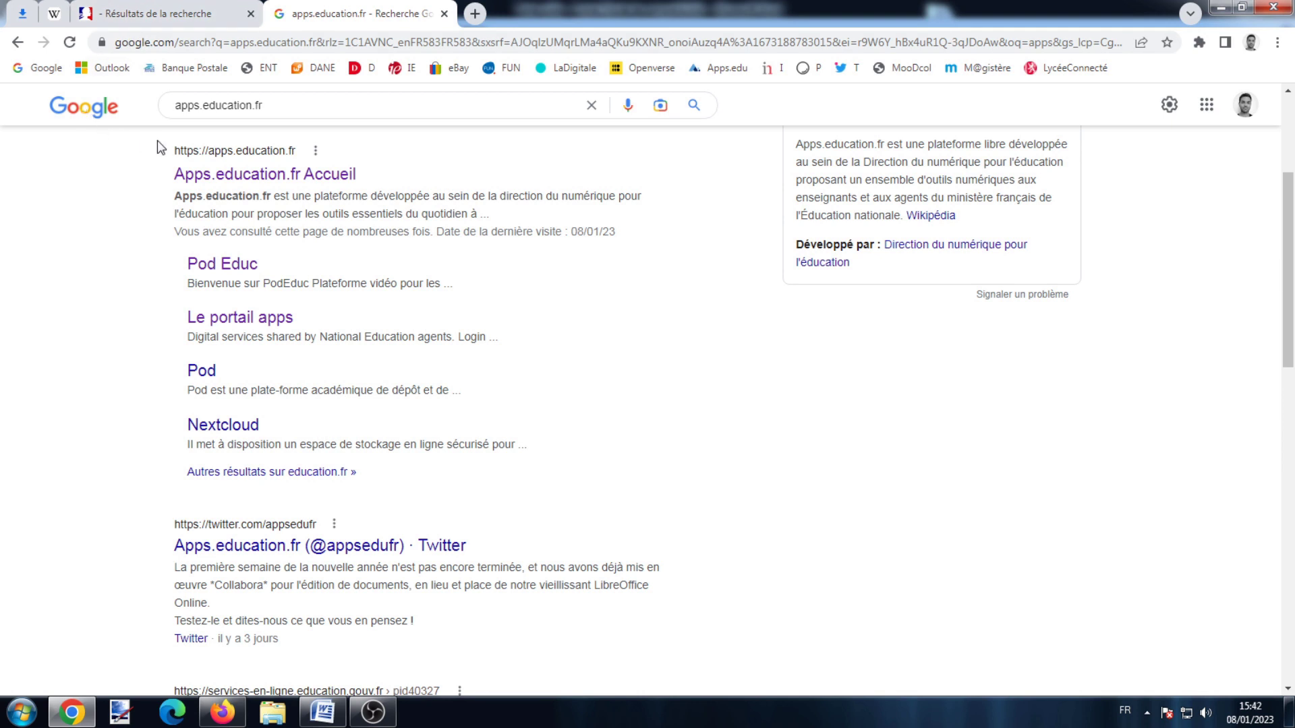
left_click(273, 177)
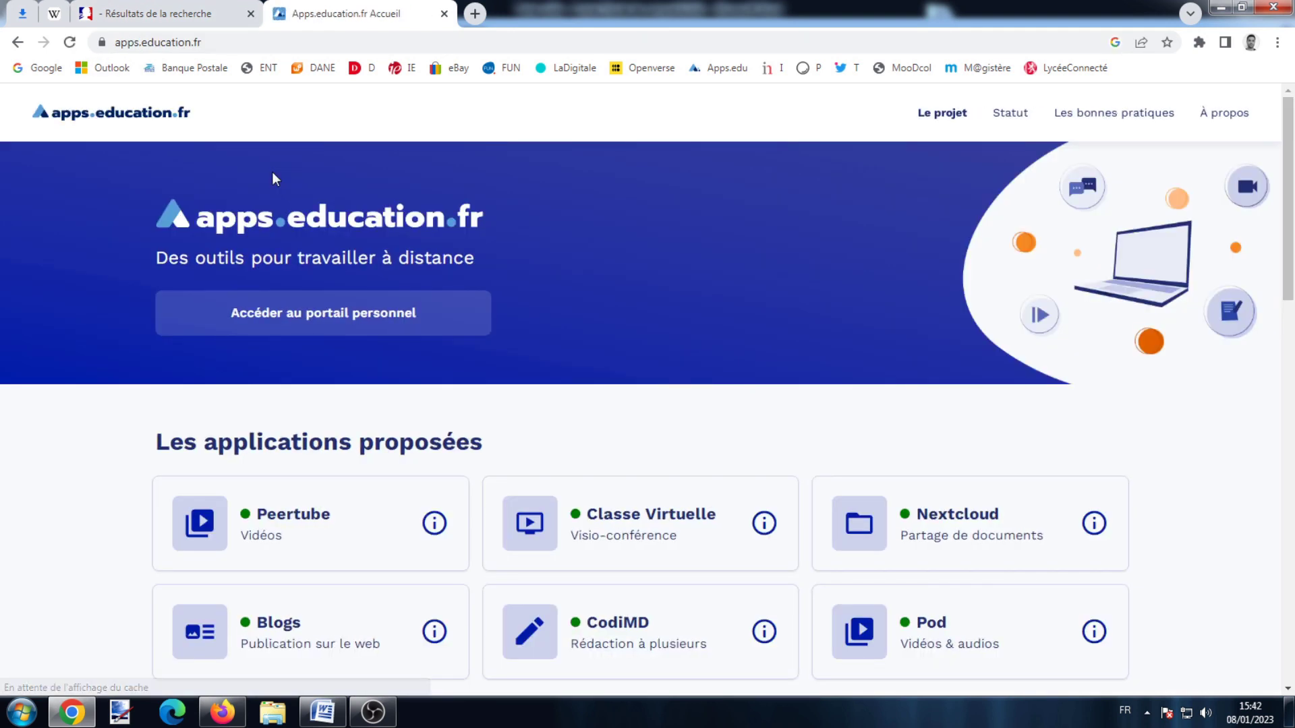
left_click(324, 321)
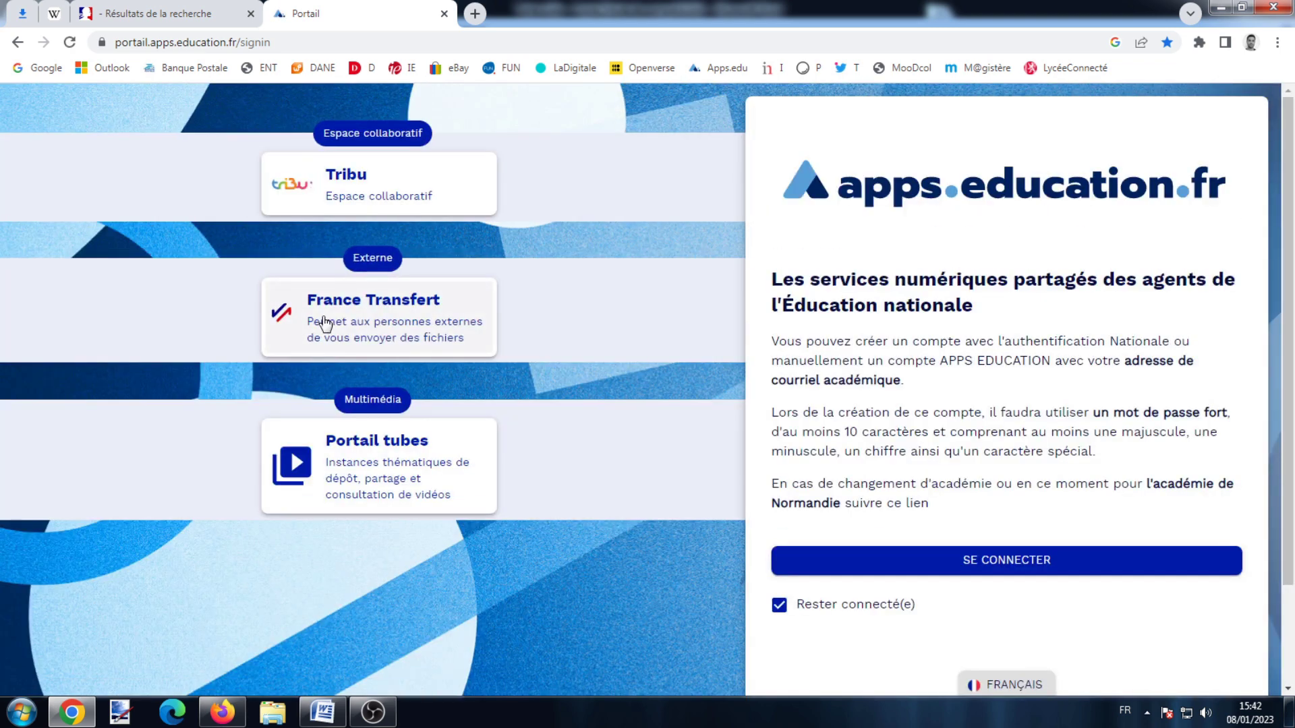
left_click(1050, 578)
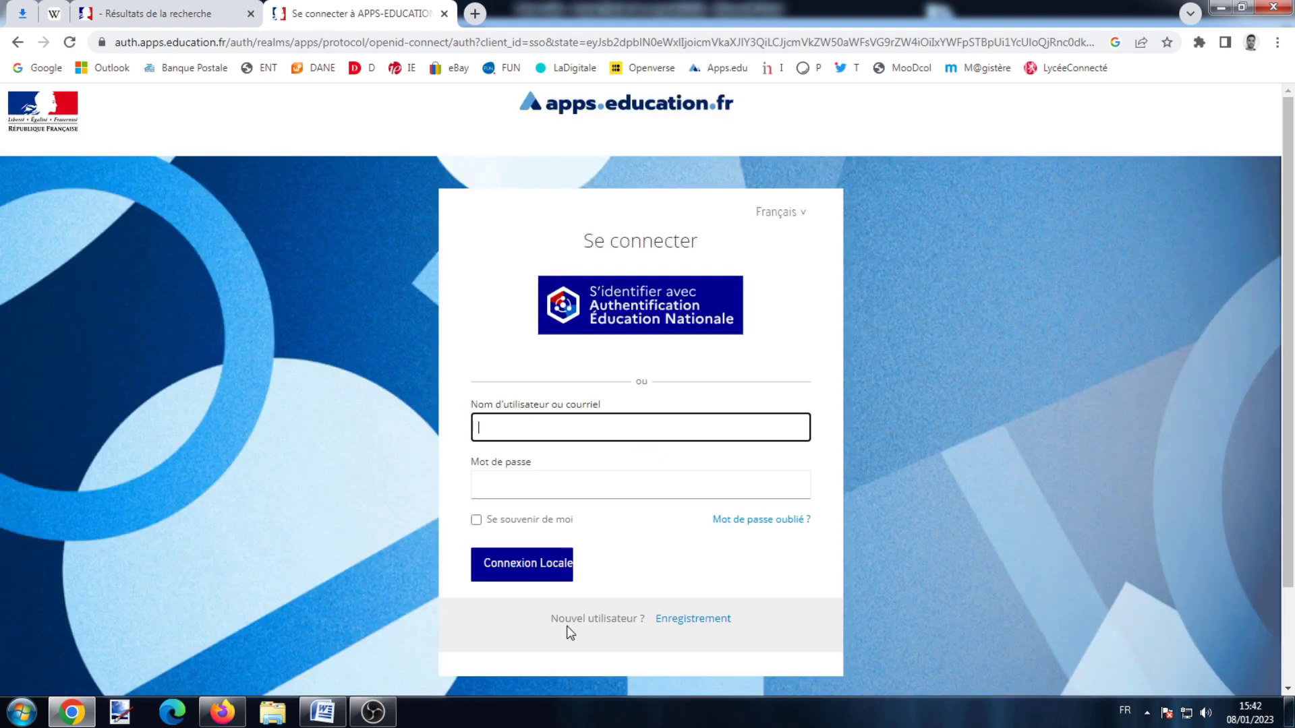
- Examine the new-user registration form's fields and return to the sign-in page
left_click(672, 620)
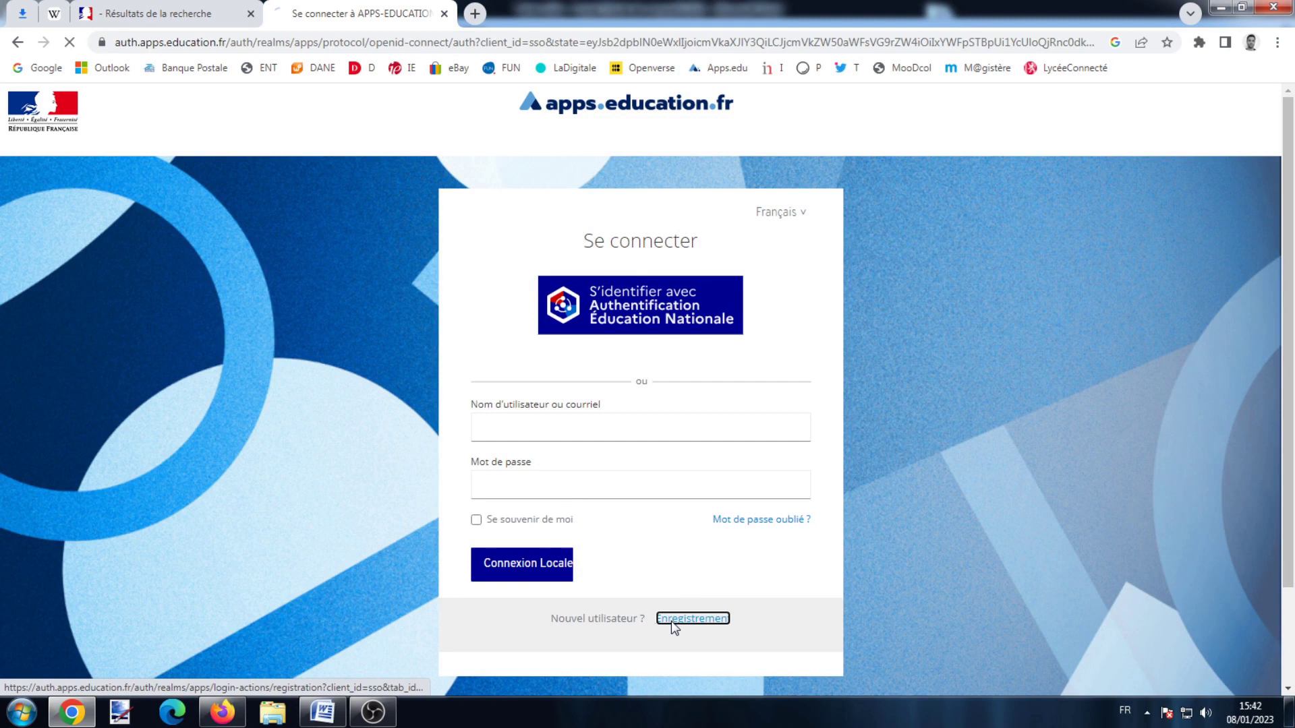
left_click(617, 303)
left_click(626, 369)
left_click(637, 472)
left_click(501, 423)
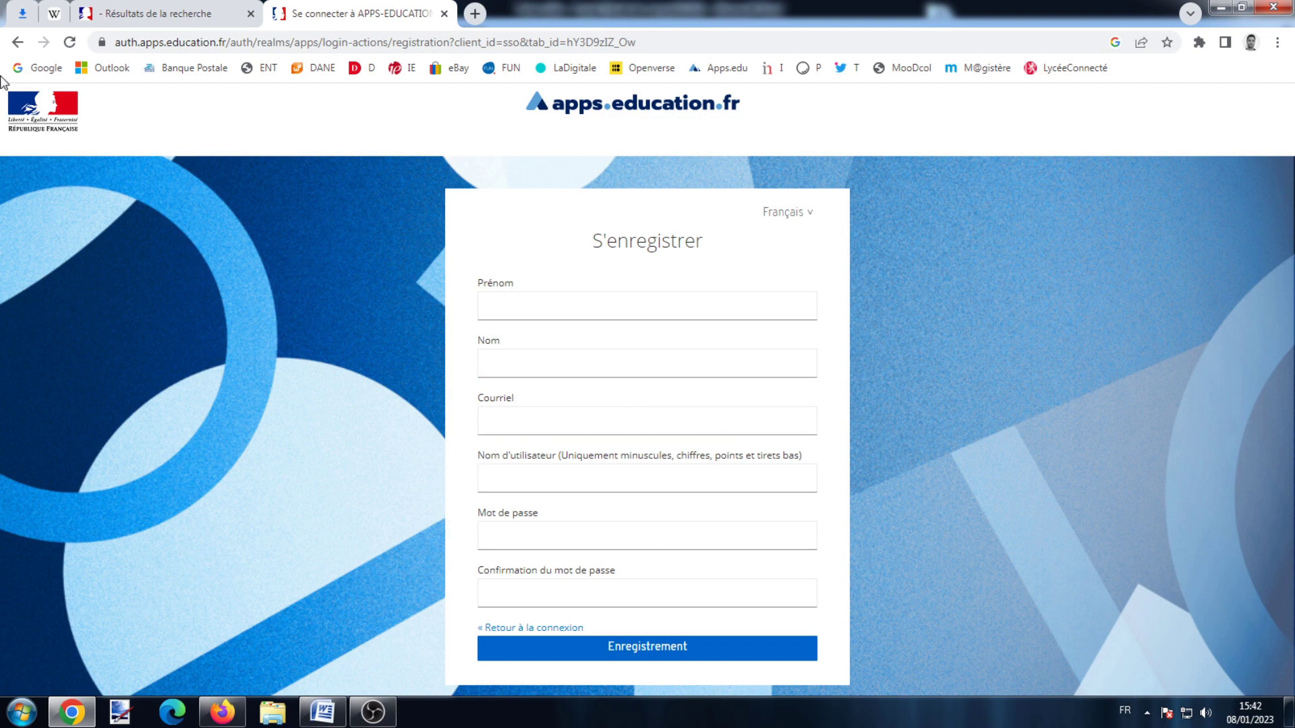
left_click(18, 42)
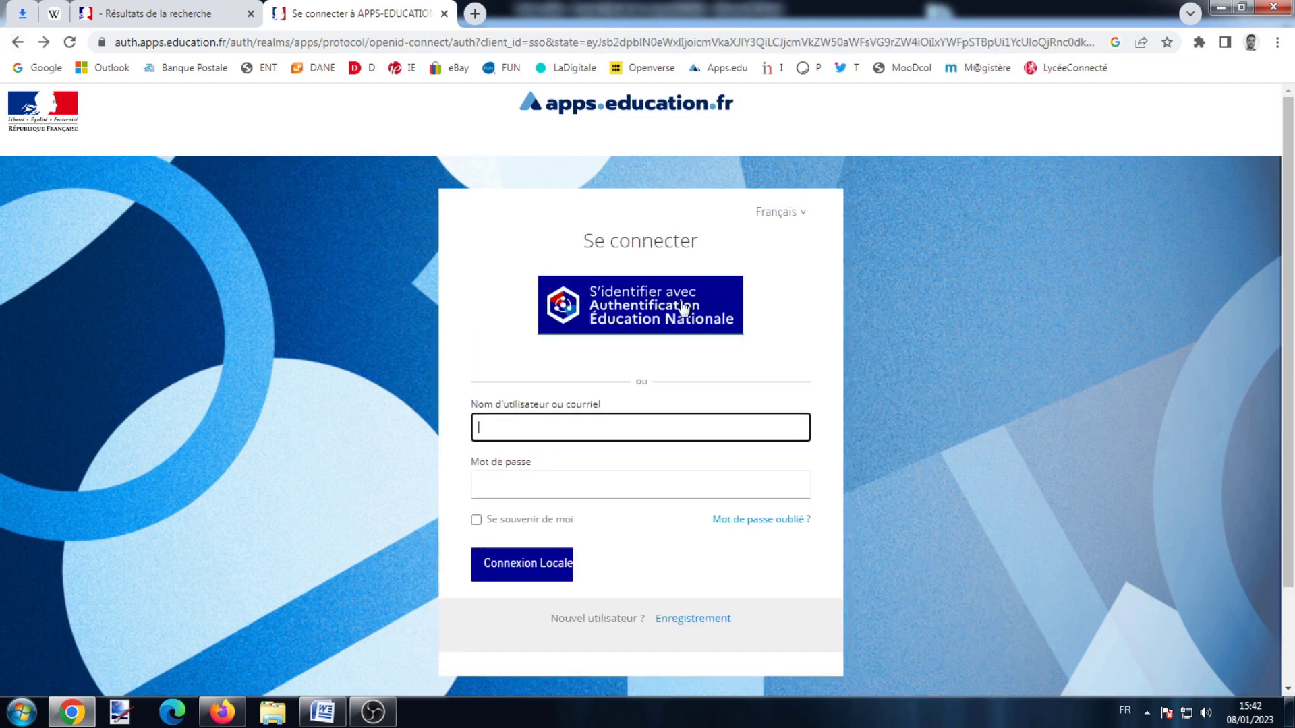
- Choose Authentification Éducation Nationale as the sign-in method and validate Academie Poitiers as the authentication desk
left_click(638, 305)
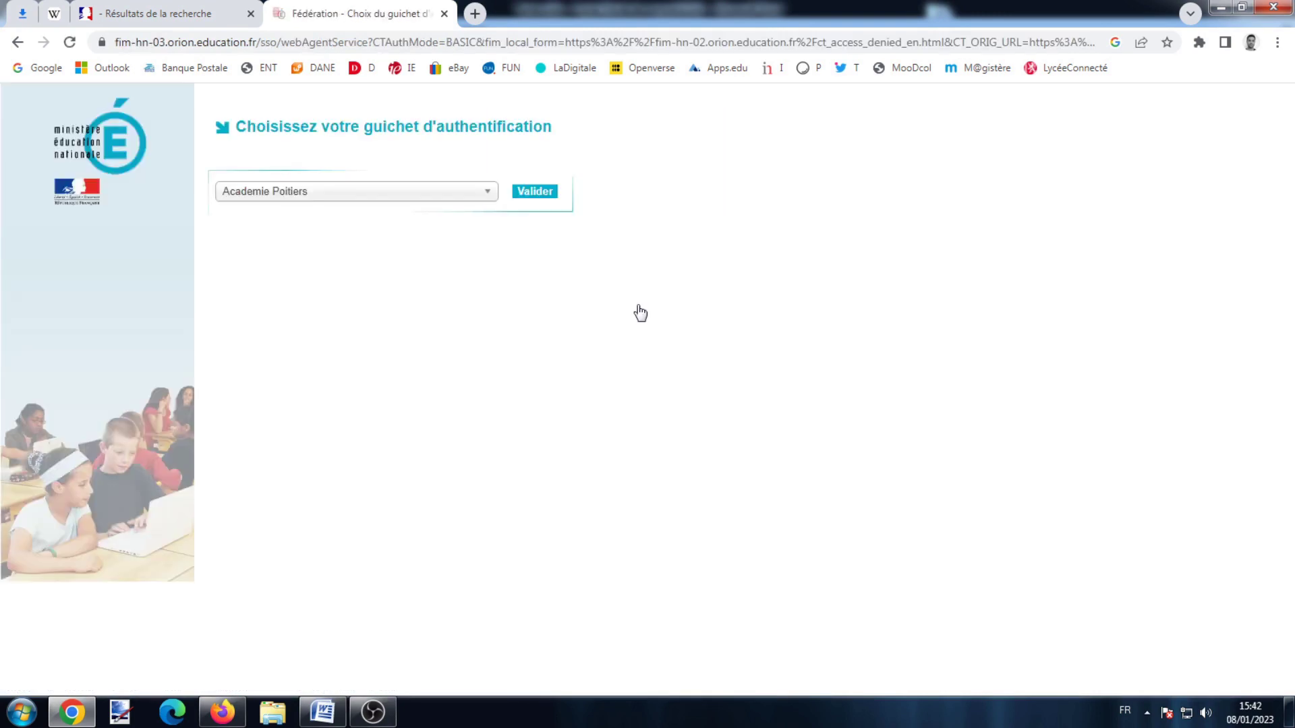
left_click(484, 193)
left_click(484, 194)
left_click(525, 191)
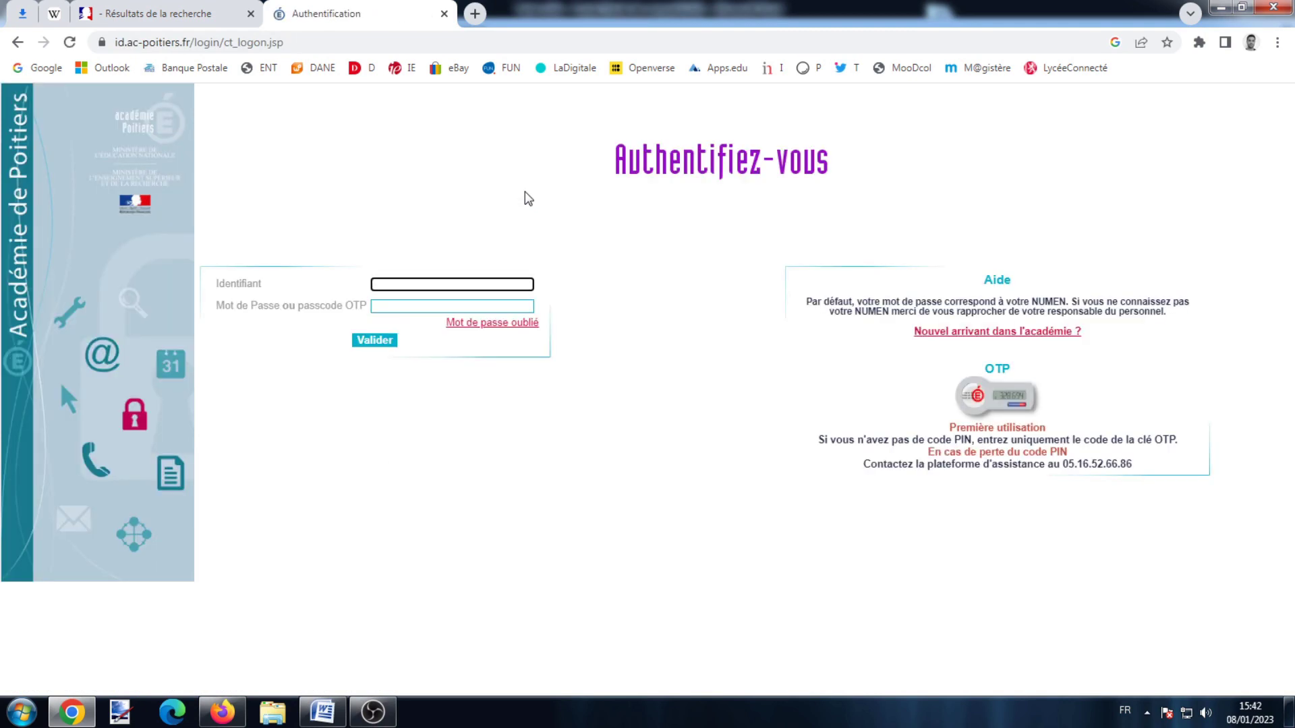
- Enter the academic username and account password and submit the sign-in form
left_click(435, 284)
left_click(445, 317)
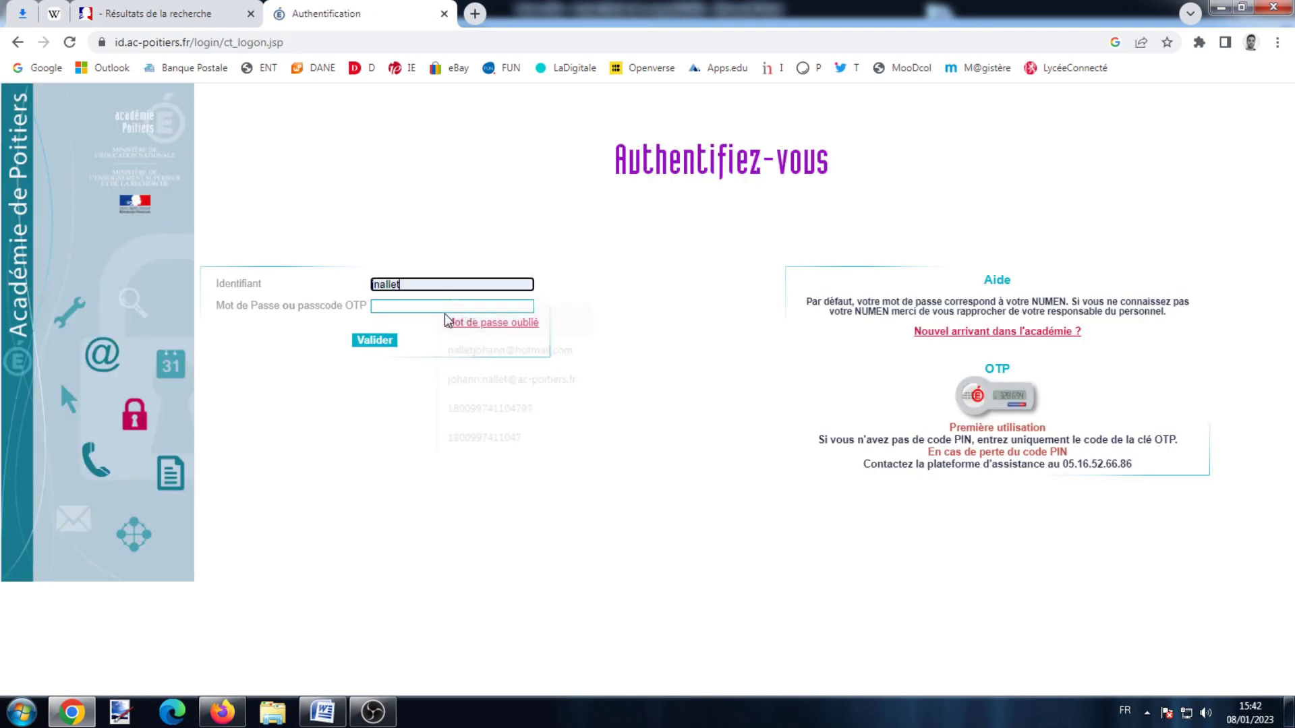
left_click(484, 307)
type("••••")
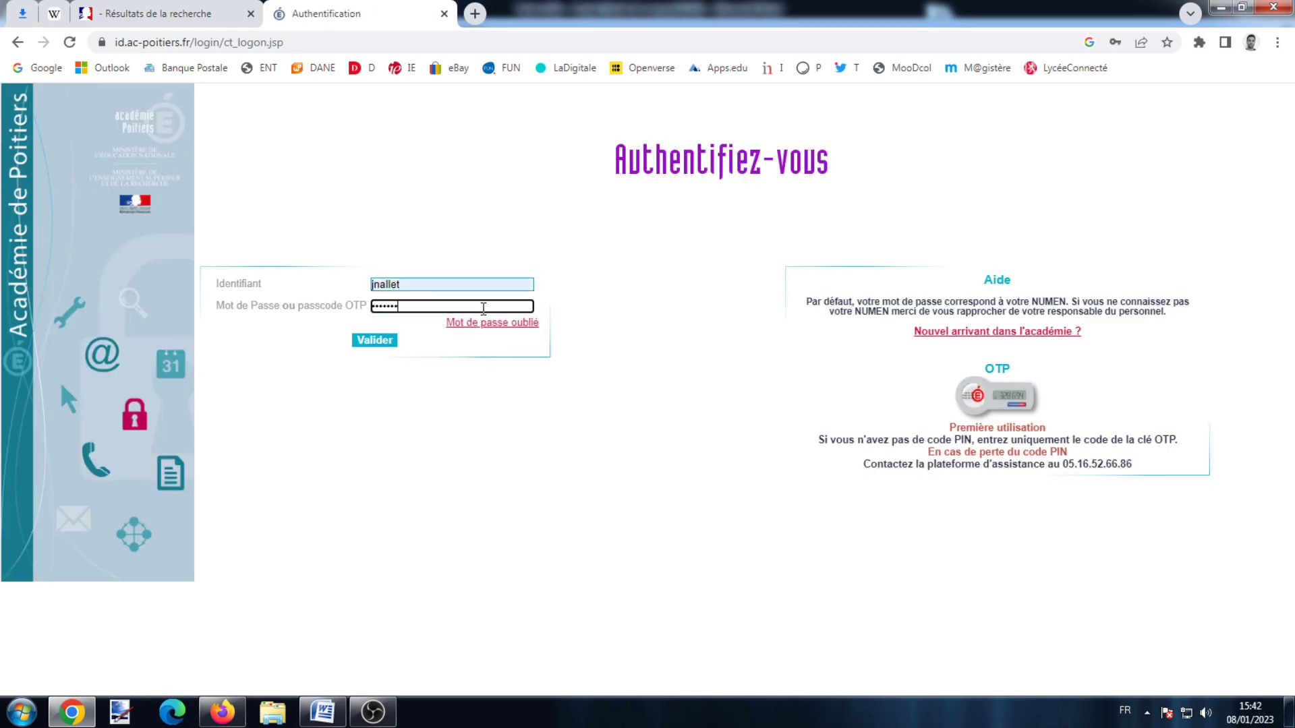
left_click(375, 340)
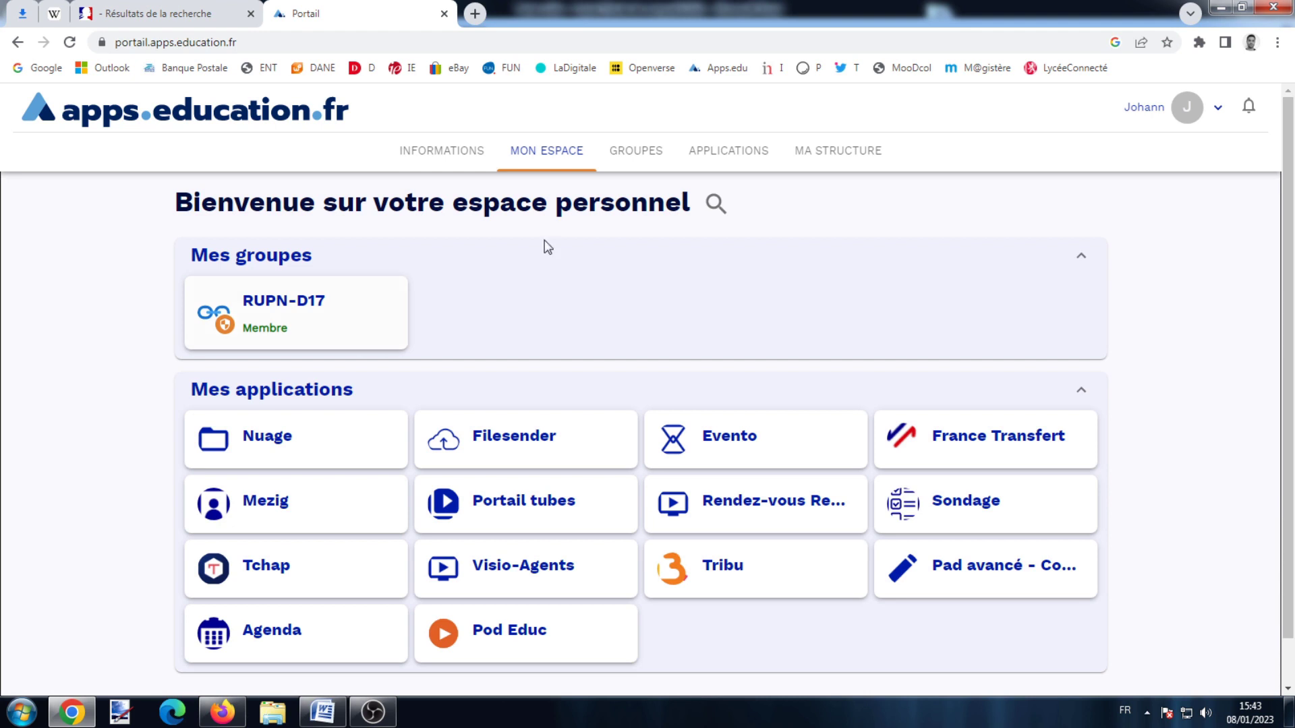
- Remove Pod Educ from the personal space through the applications catalogue and add it back
left_click(557, 158)
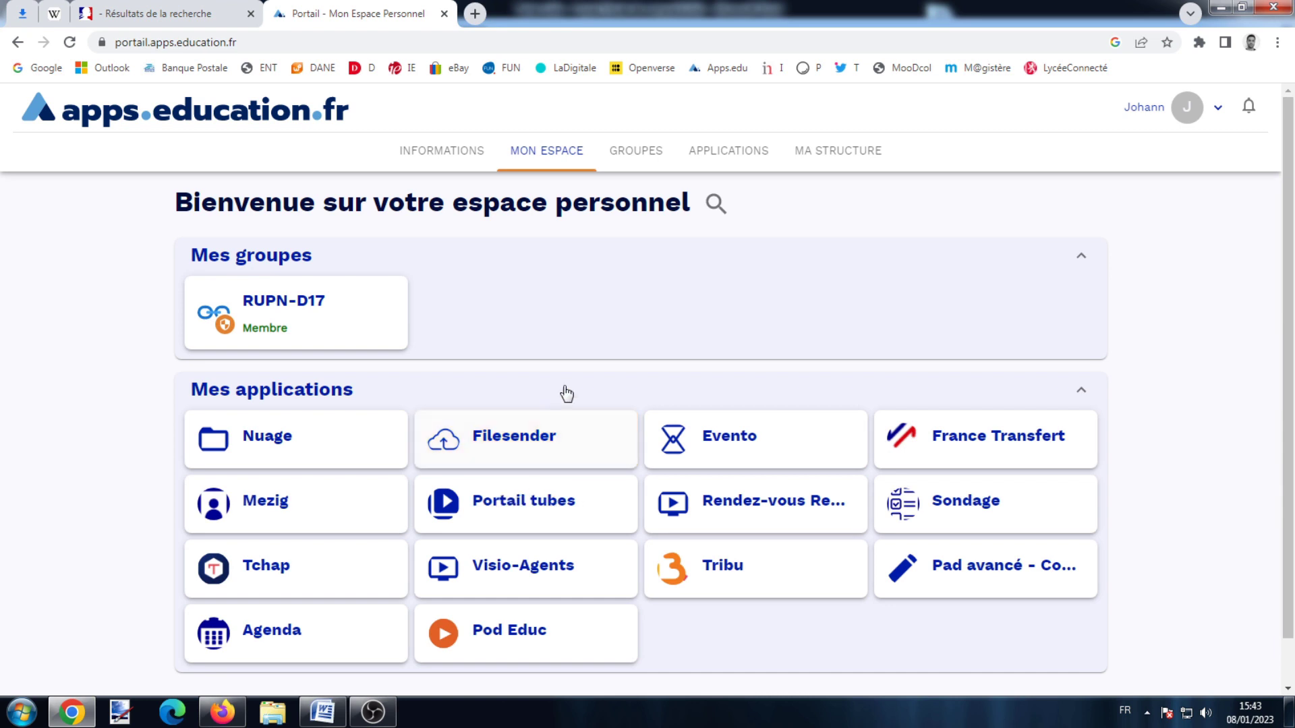
left_click(715, 157)
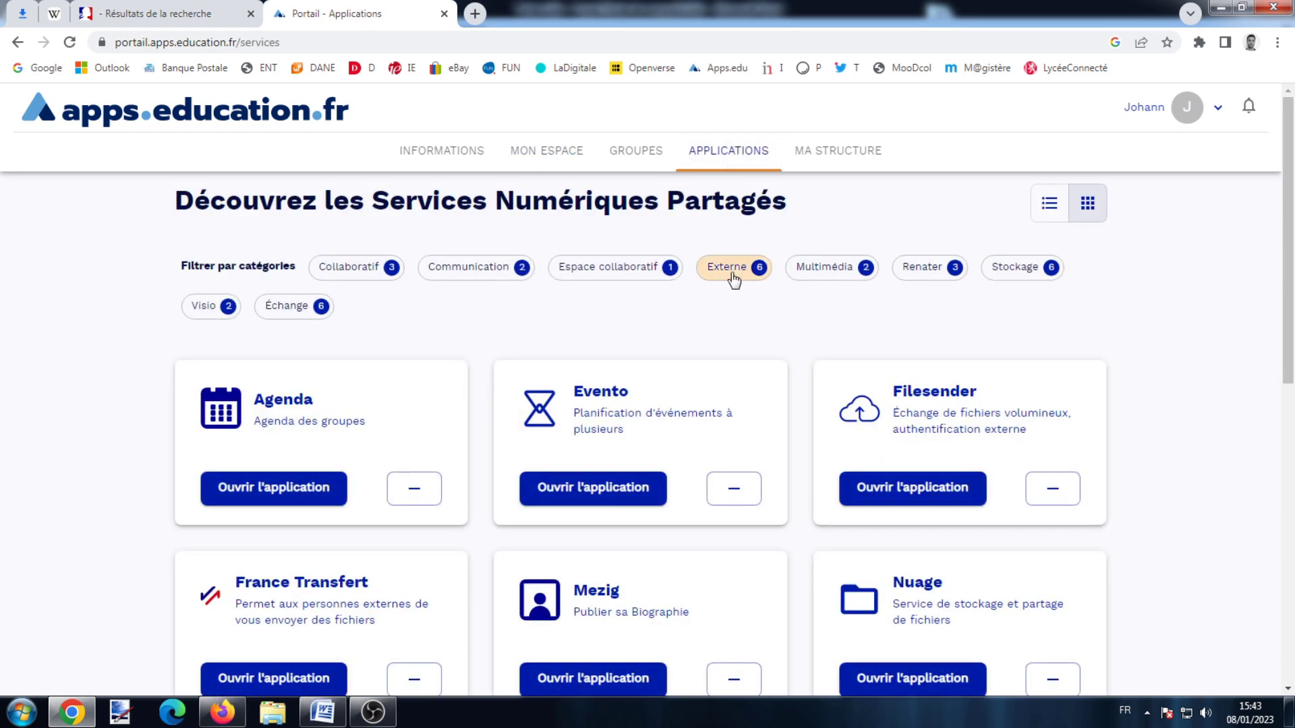
scroll(732, 278, "down", 5)
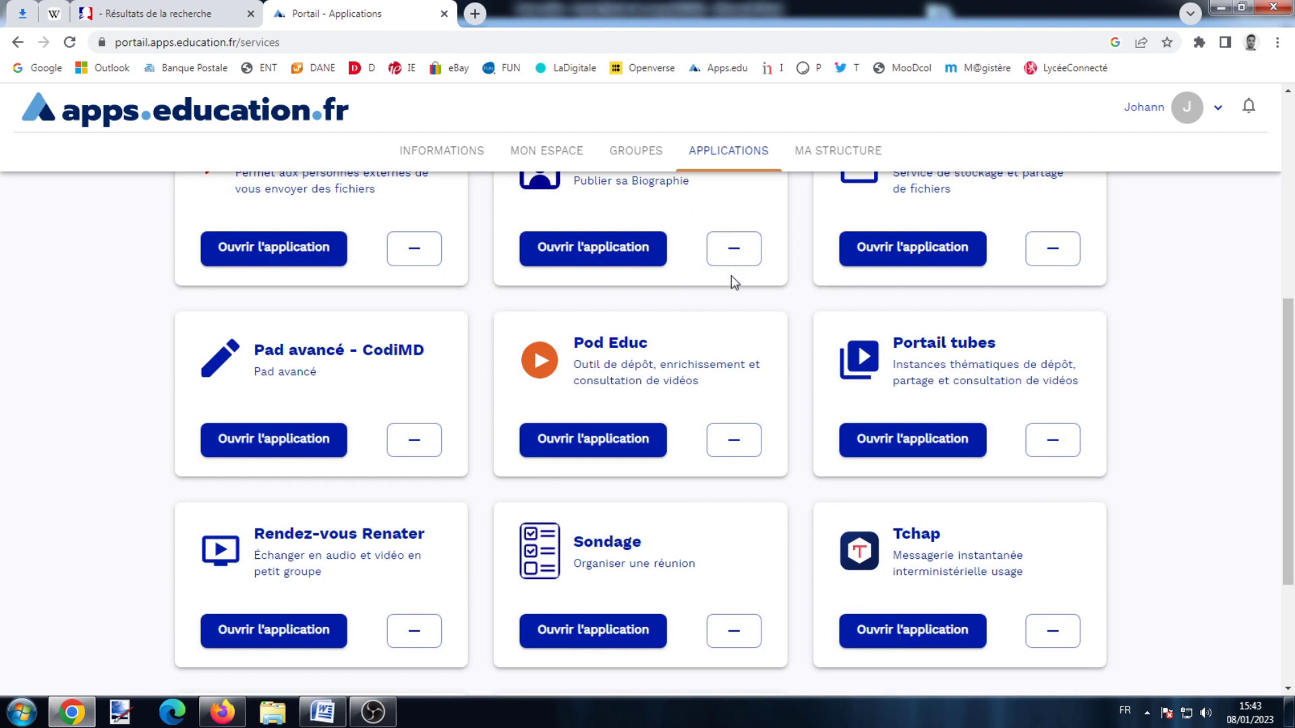
left_click(737, 445)
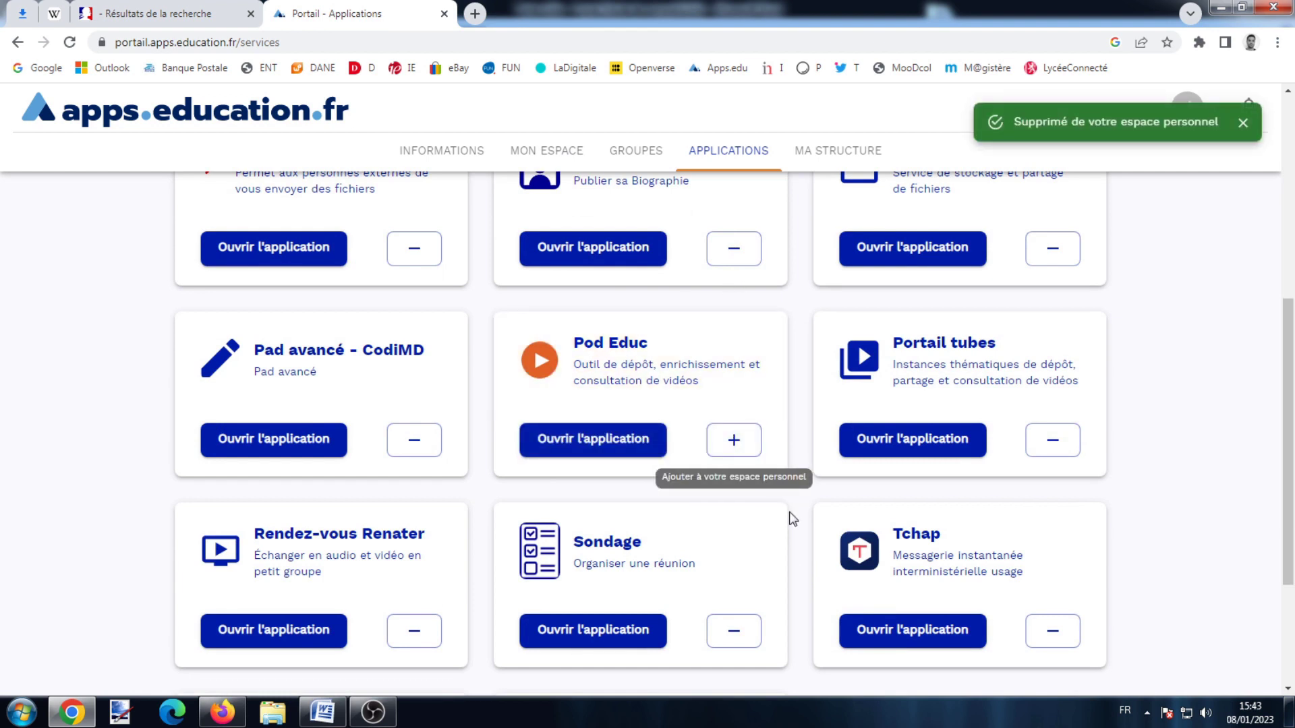
left_click(742, 448)
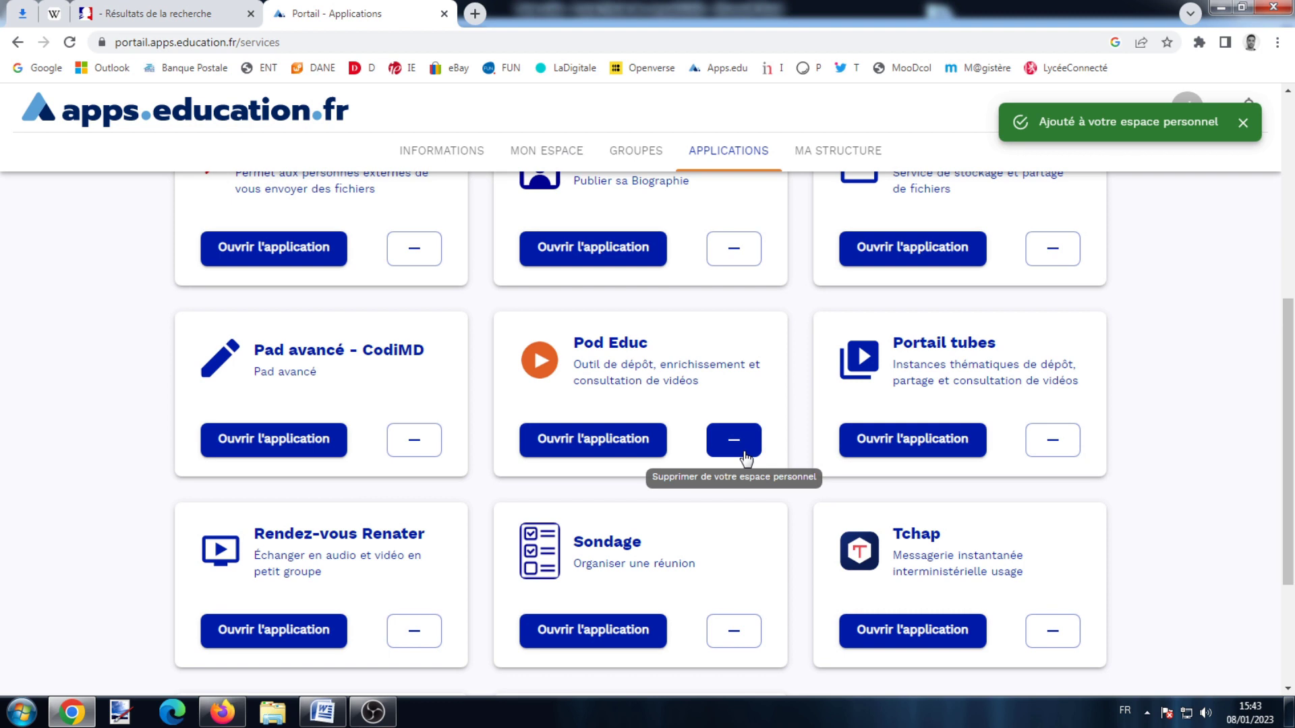
- Open Pod Educ from the personal space and look over its latest videos
left_click(534, 151)
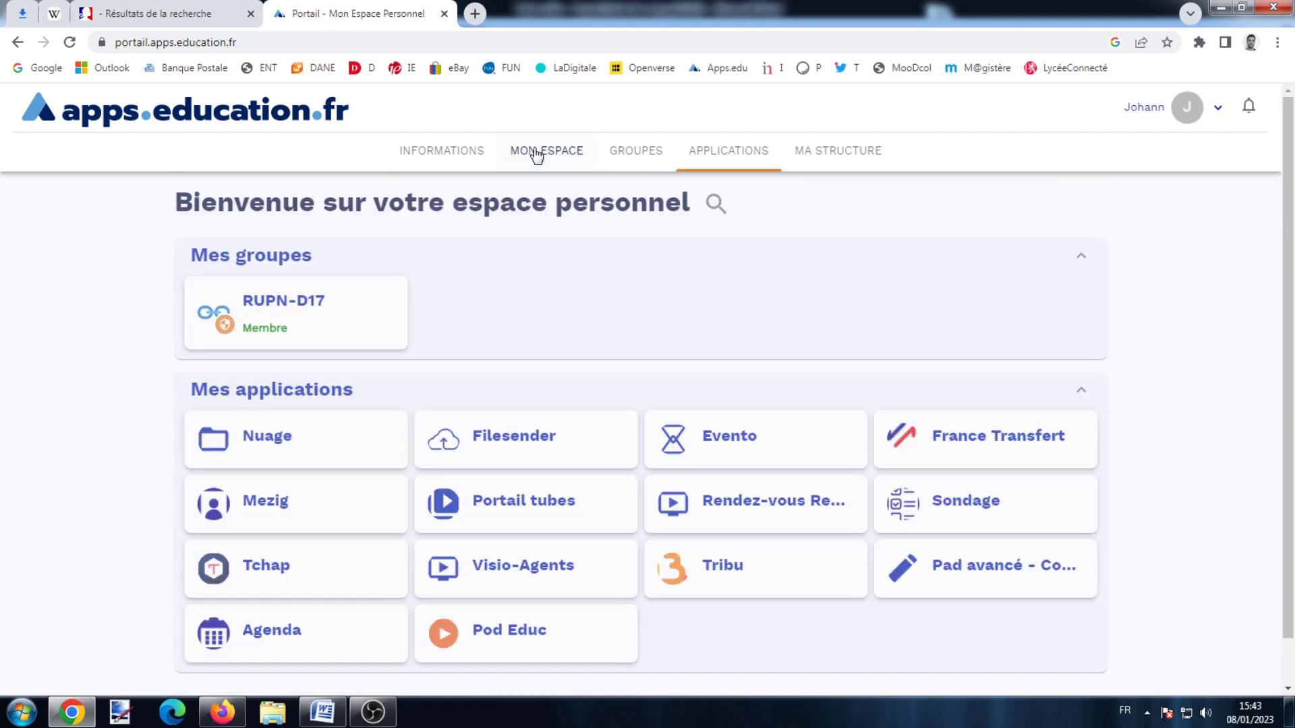
left_click(538, 635)
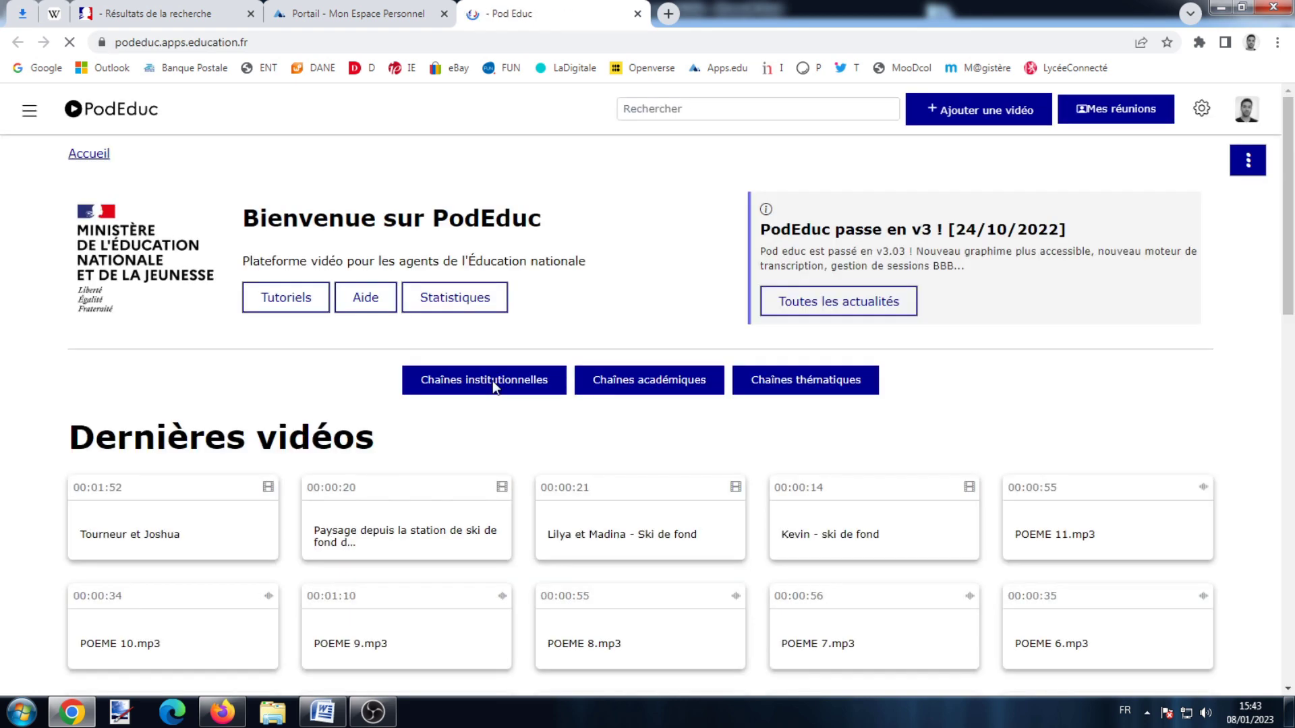
scroll(495, 388, "down", 5)
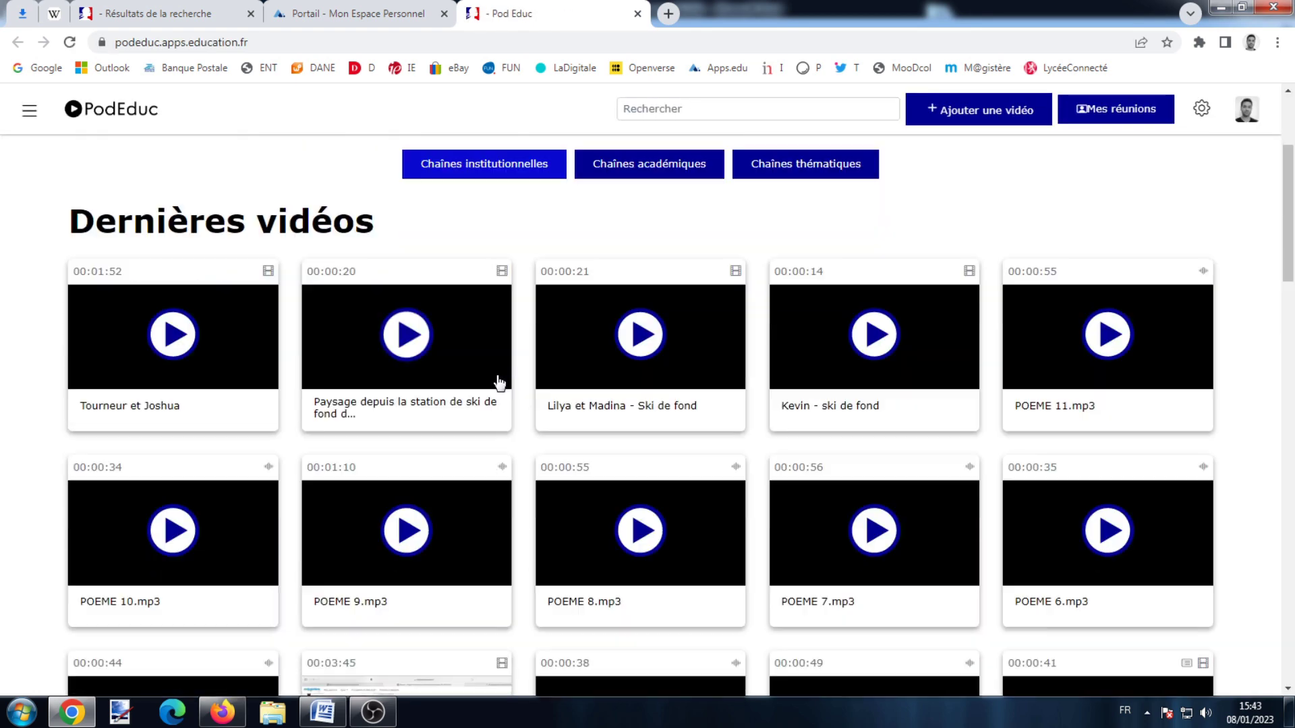
scroll(497, 386, "up", 5)
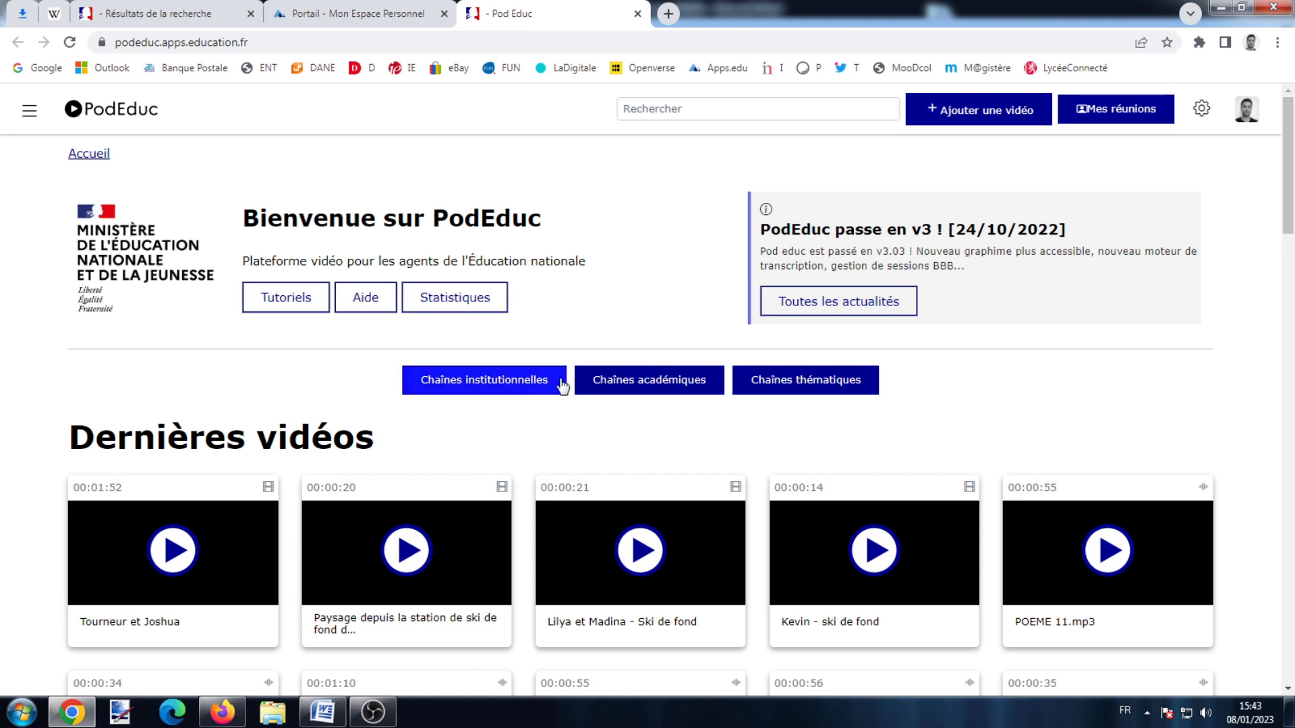
- Look through the list of institutional channels and close it
left_click(485, 384)
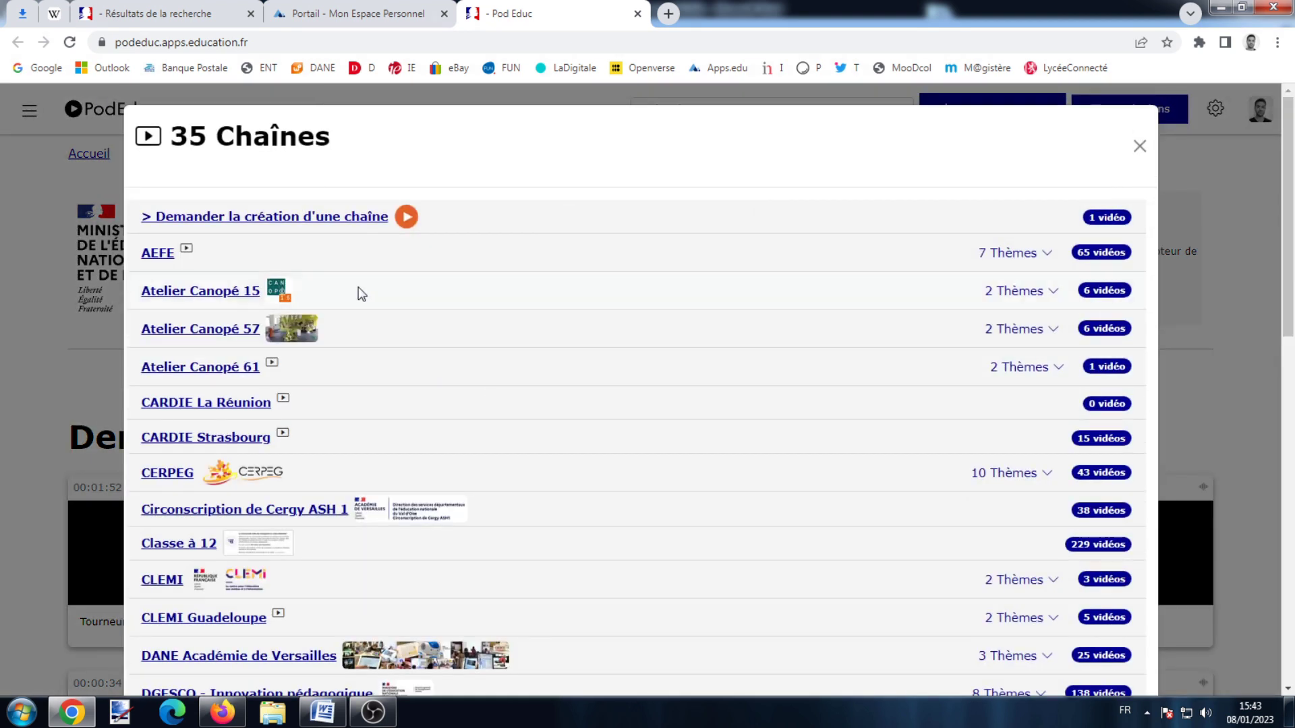
scroll(244, 322, "down", 6)
scroll(303, 418, "down", 3)
scroll(304, 419, "up", 9)
left_click(1139, 155)
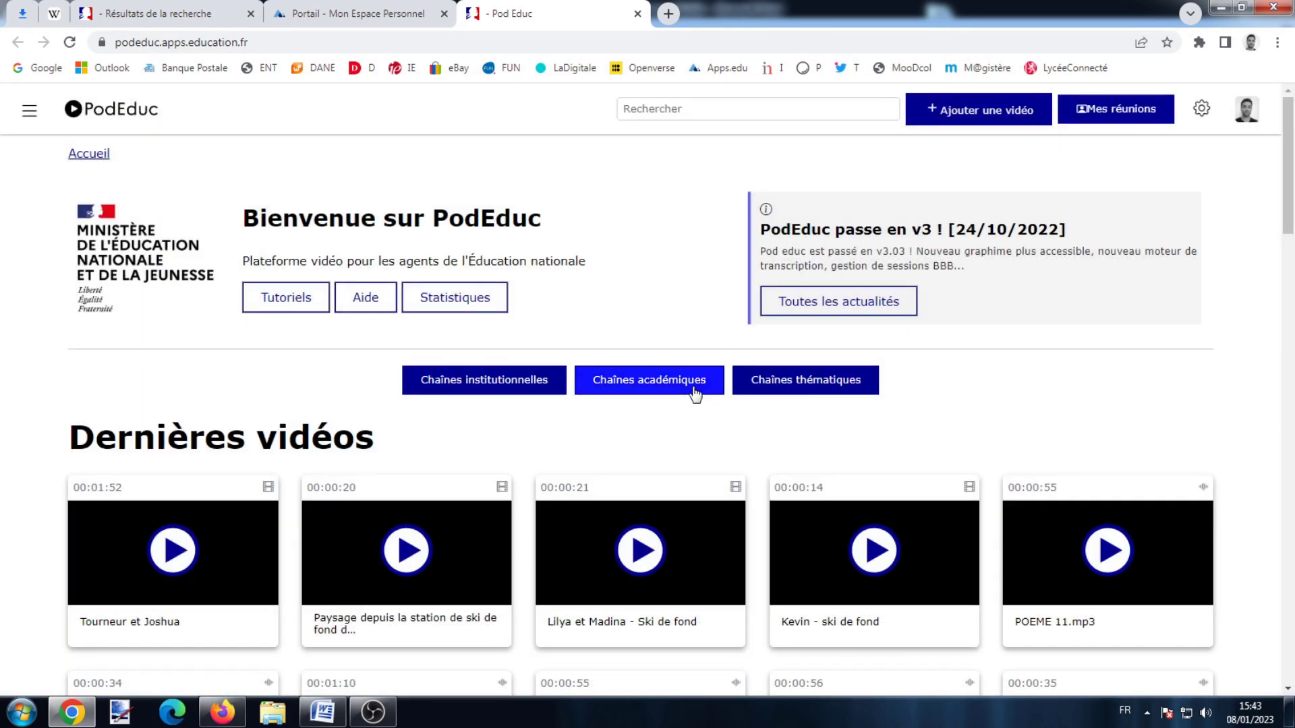
- View the lists of academic and thematic channels, closing each one
left_click(691, 386)
scroll(337, 297, "down", 2)
scroll(742, 236, "up", 2)
left_click(1138, 146)
left_click(760, 396)
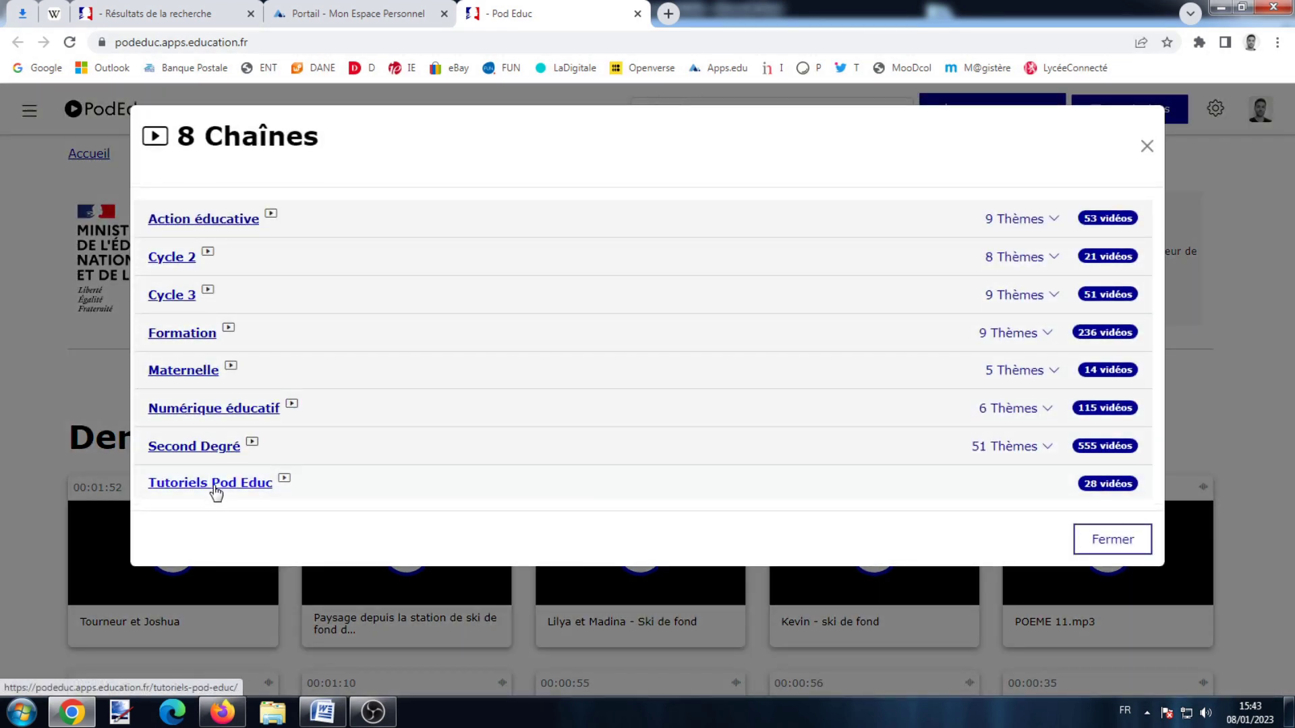
left_click(1145, 147)
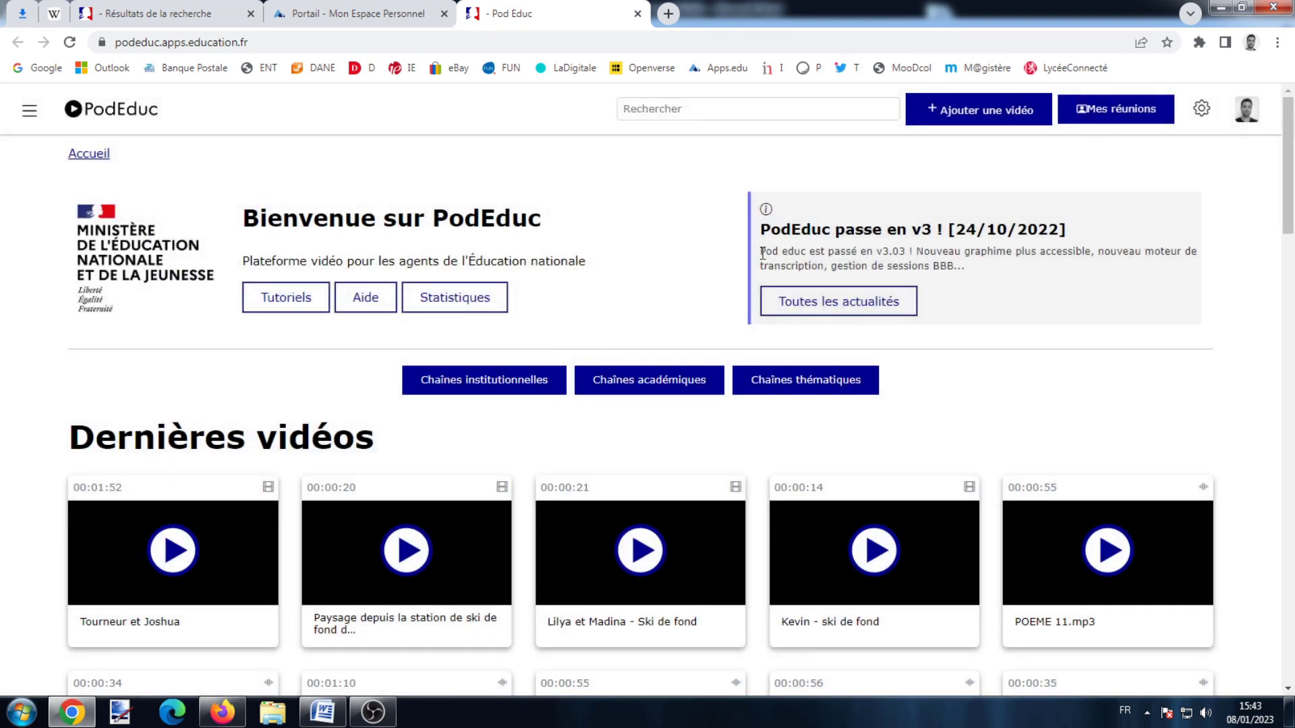
- Examine the institutional channel Atelier Canopé 15 and its Numérique éducatif theme, and return to the Pod Educ home page
left_click(517, 385)
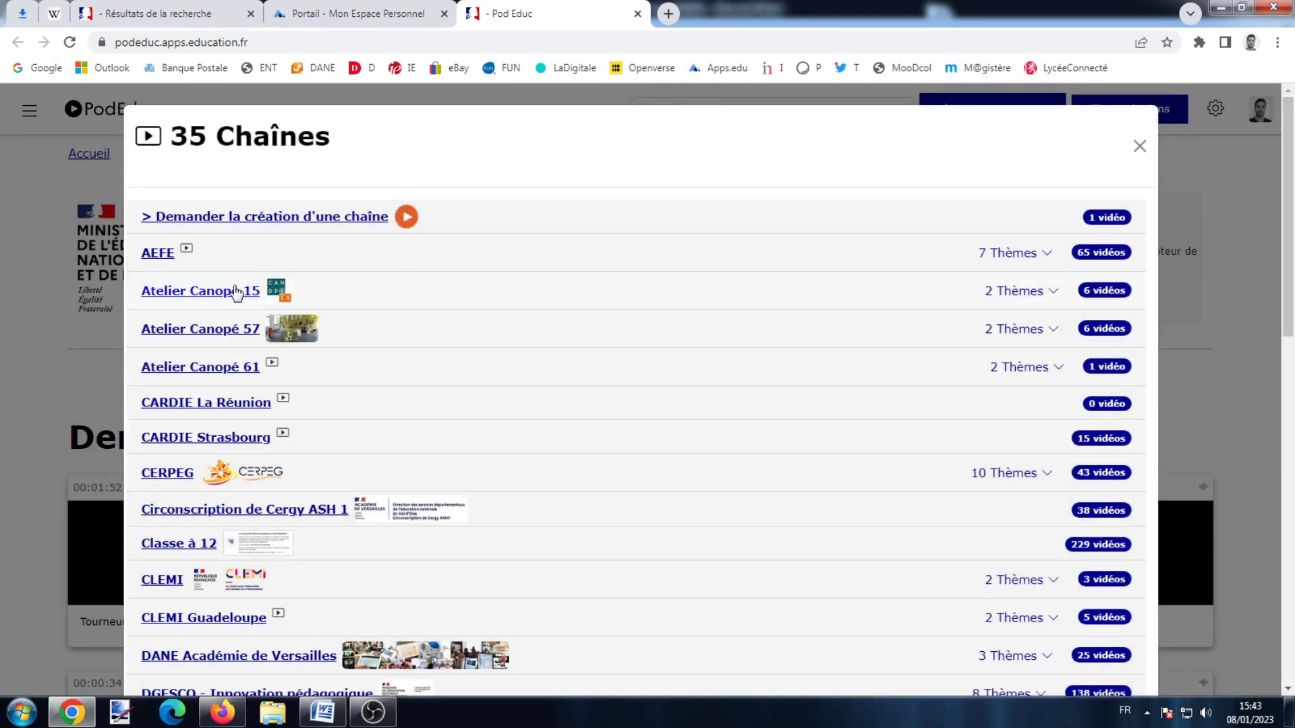
left_click(1055, 292)
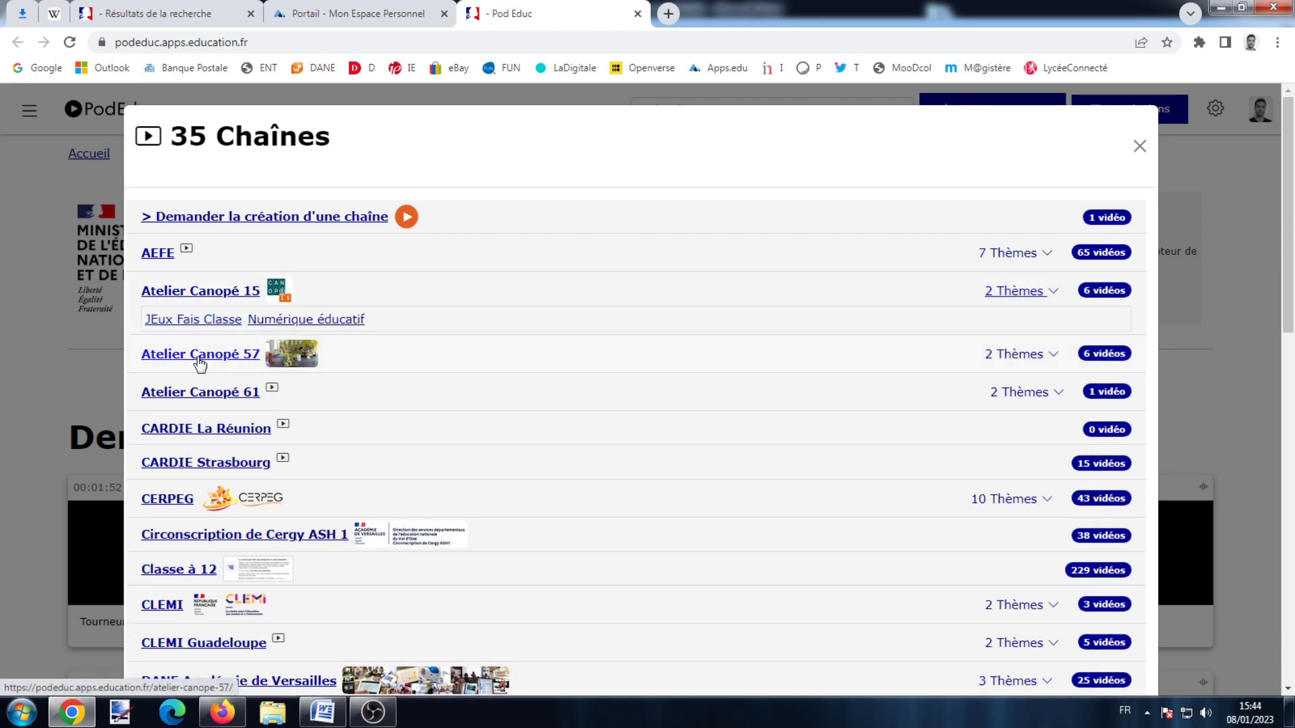
left_click(243, 297)
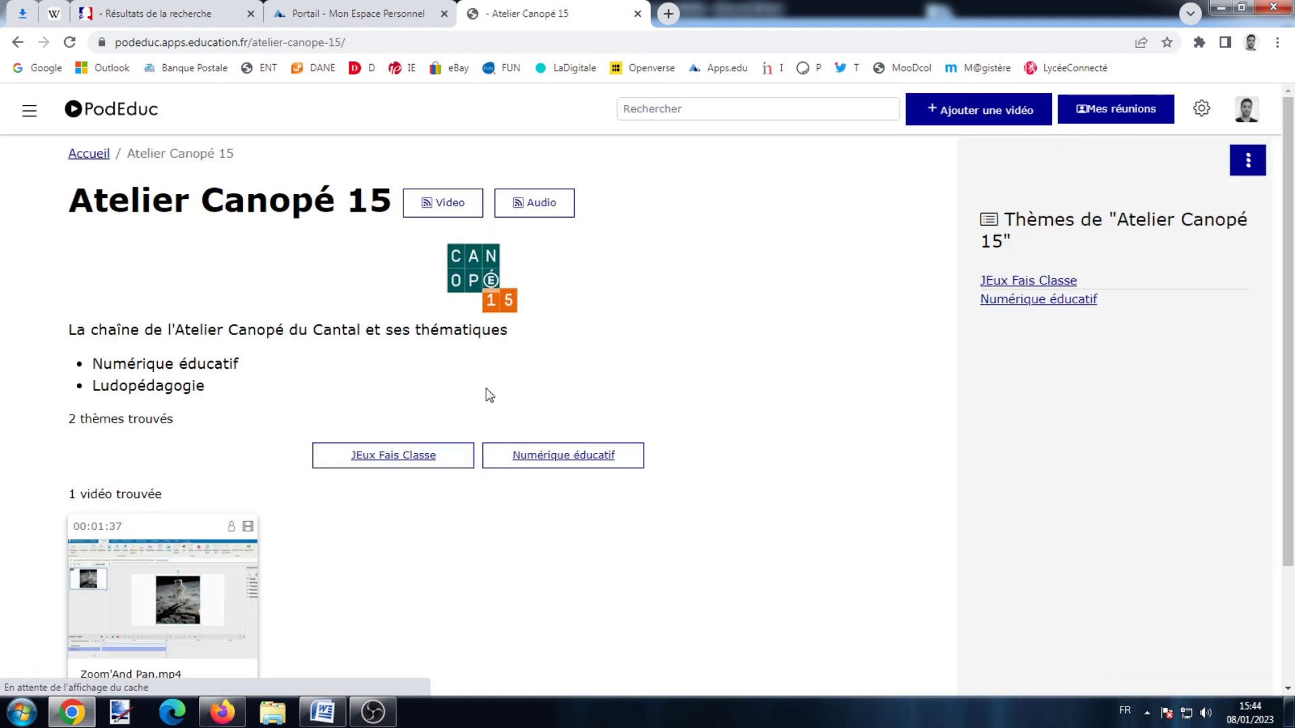
left_click(533, 458)
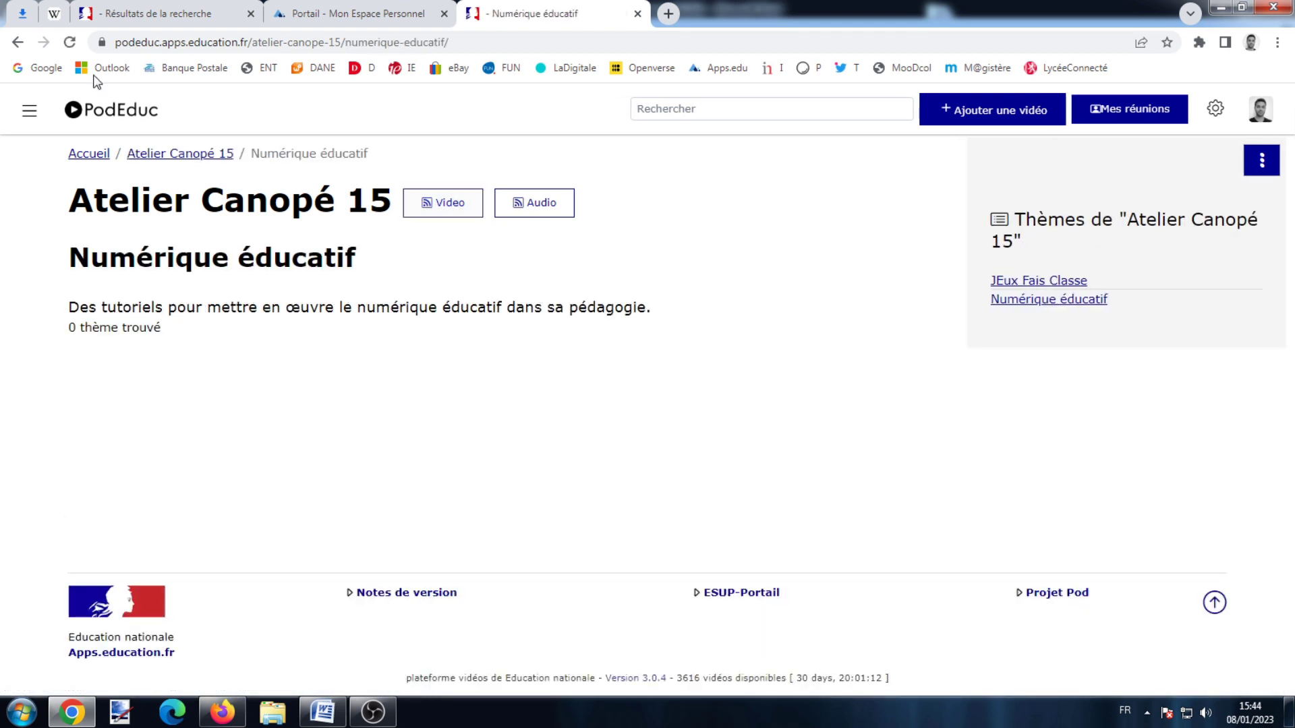
left_click(18, 44)
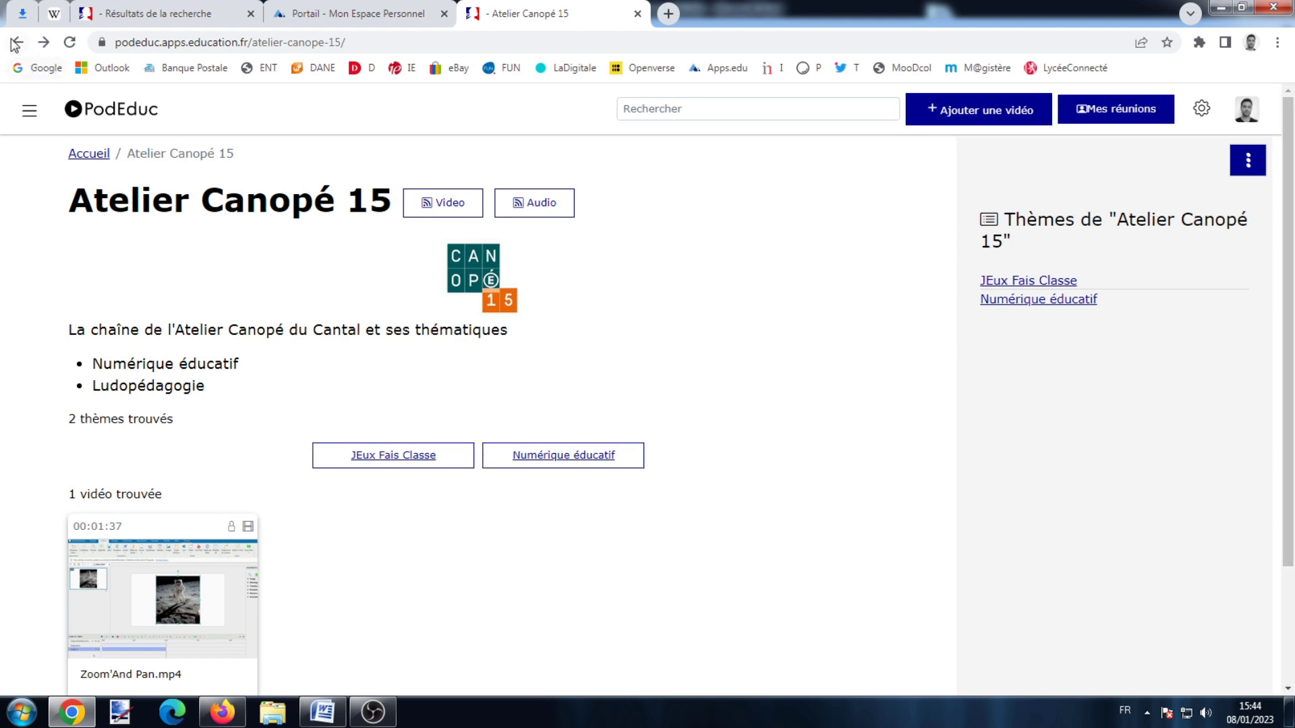
left_click(18, 43)
left_click(1139, 149)
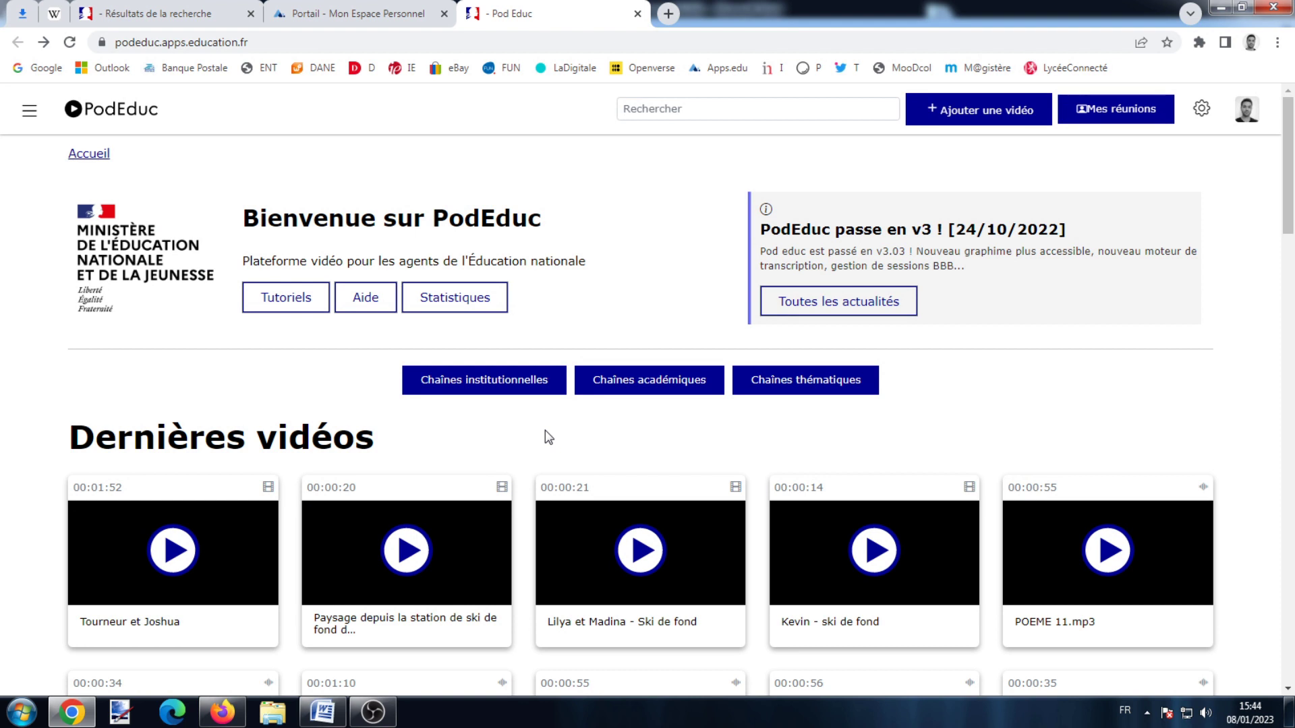
- Open the page "Demander la création d'une chaîne" from the institutional channels and read who can request a channel and how
left_click(475, 383)
left_click(248, 221)
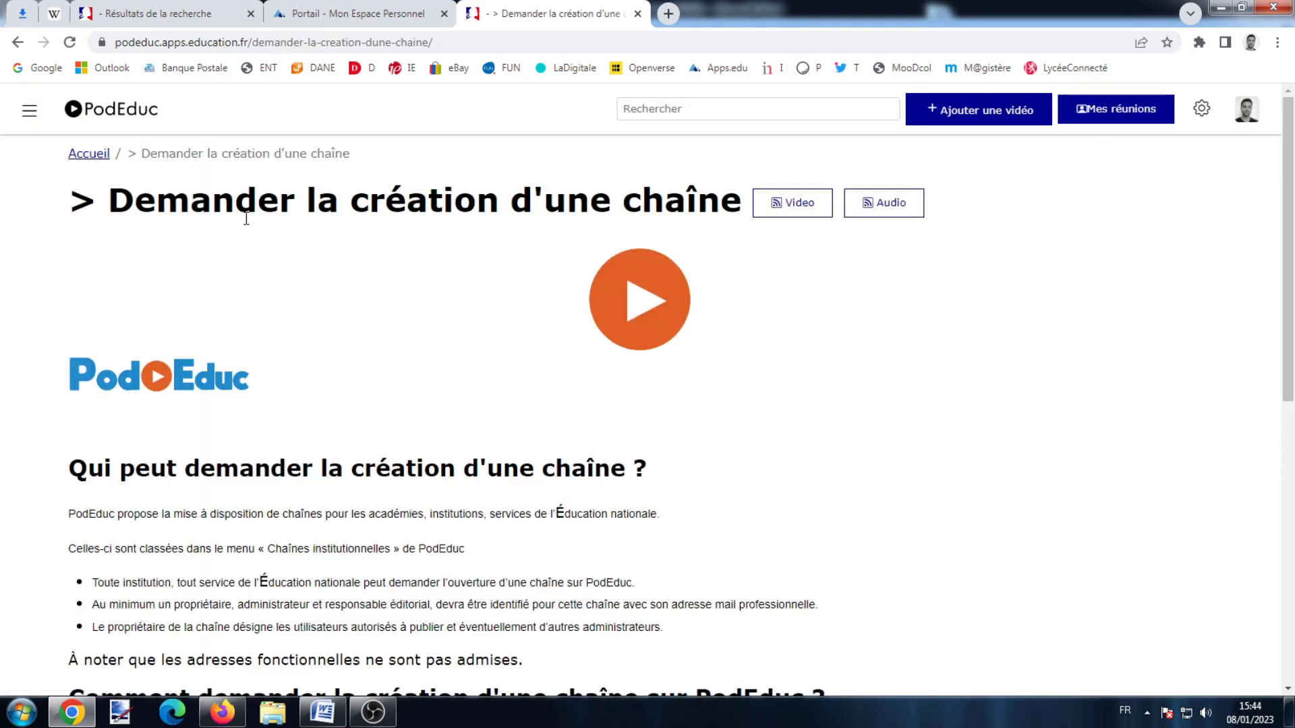
scroll(309, 261, "down", 2)
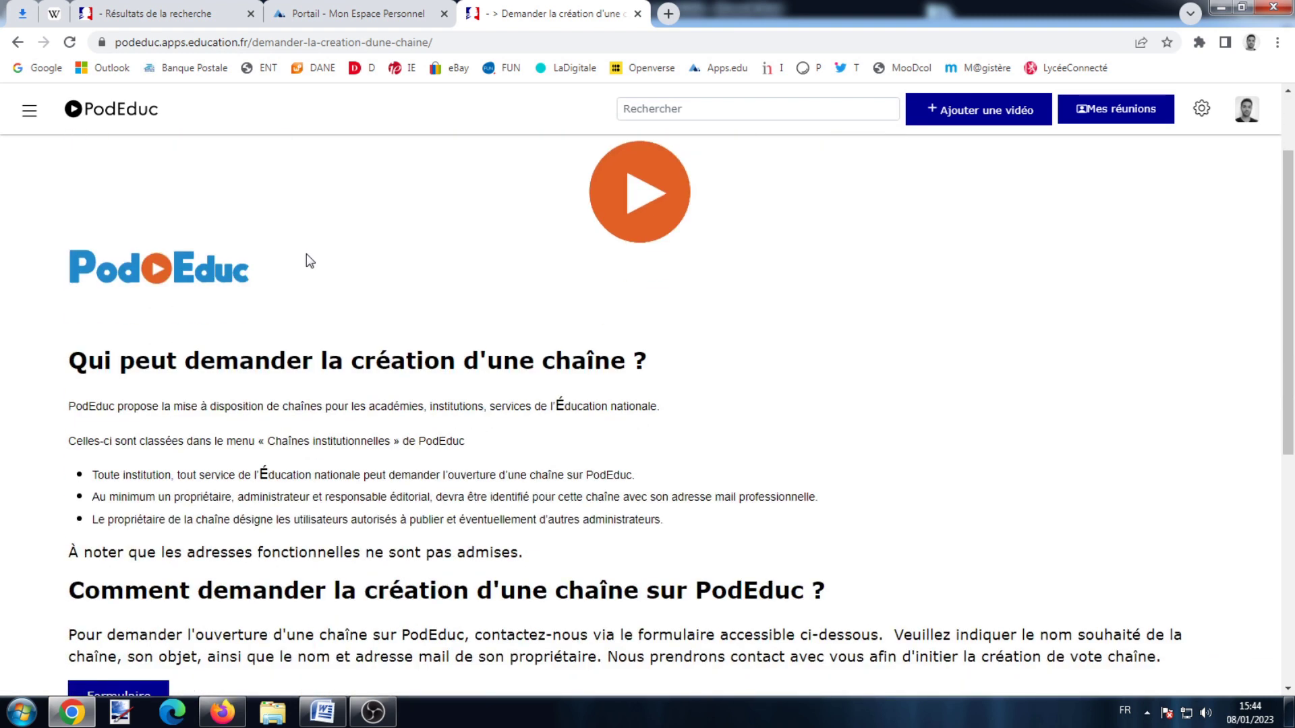
scroll(309, 261, "down", 6)
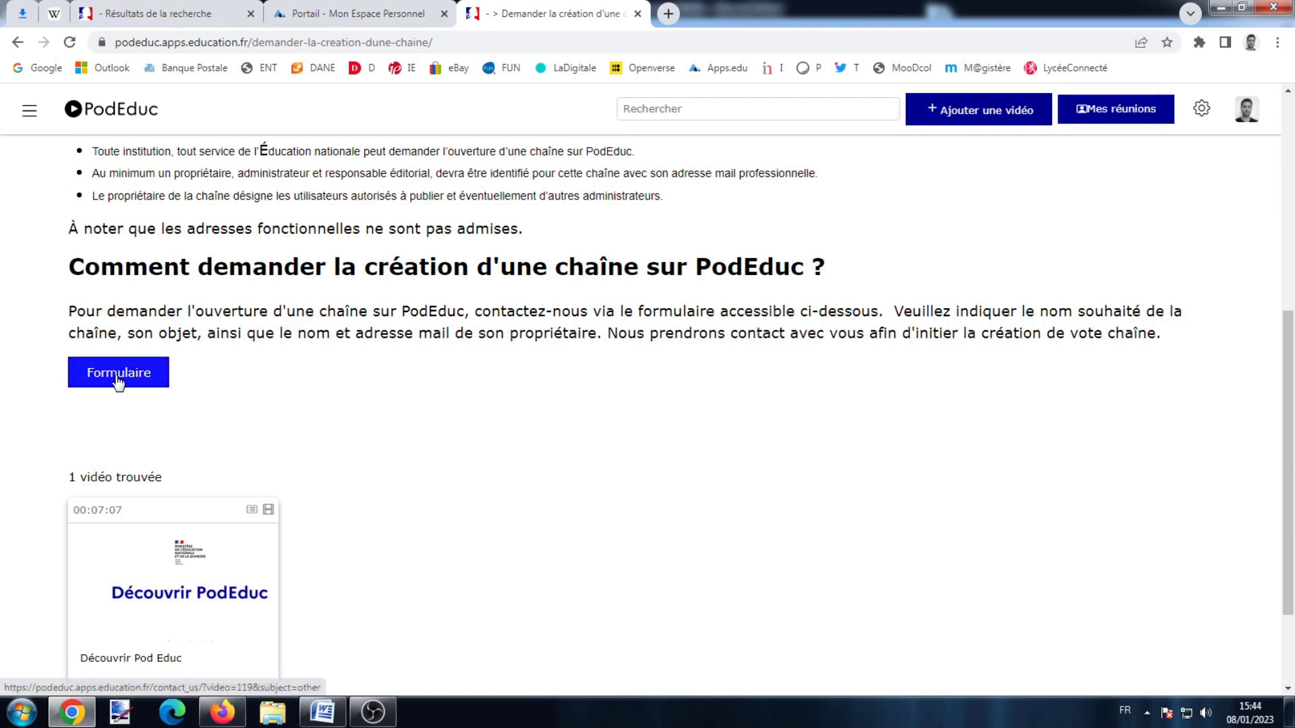
- View the channel request form with the subject "Demander aux administrateurs la création d'une chaîne", and return to the home page without sending it
left_click(119, 383)
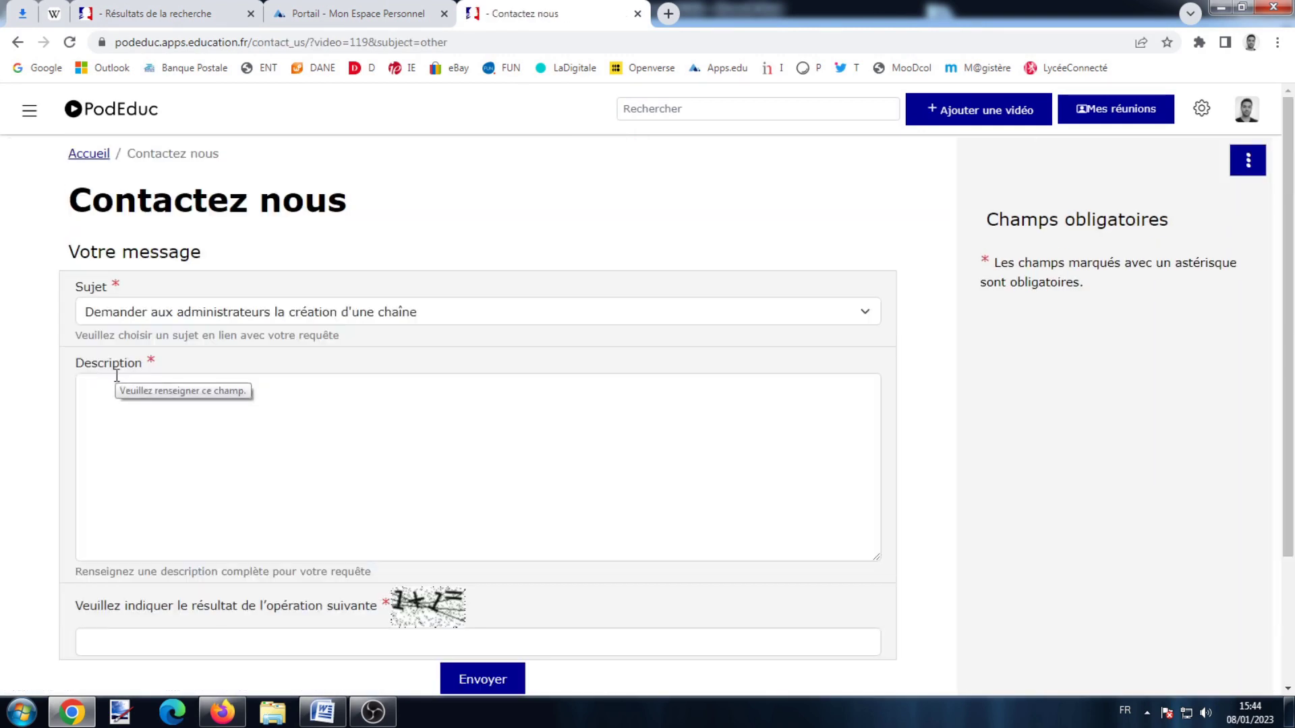
left_click(351, 314)
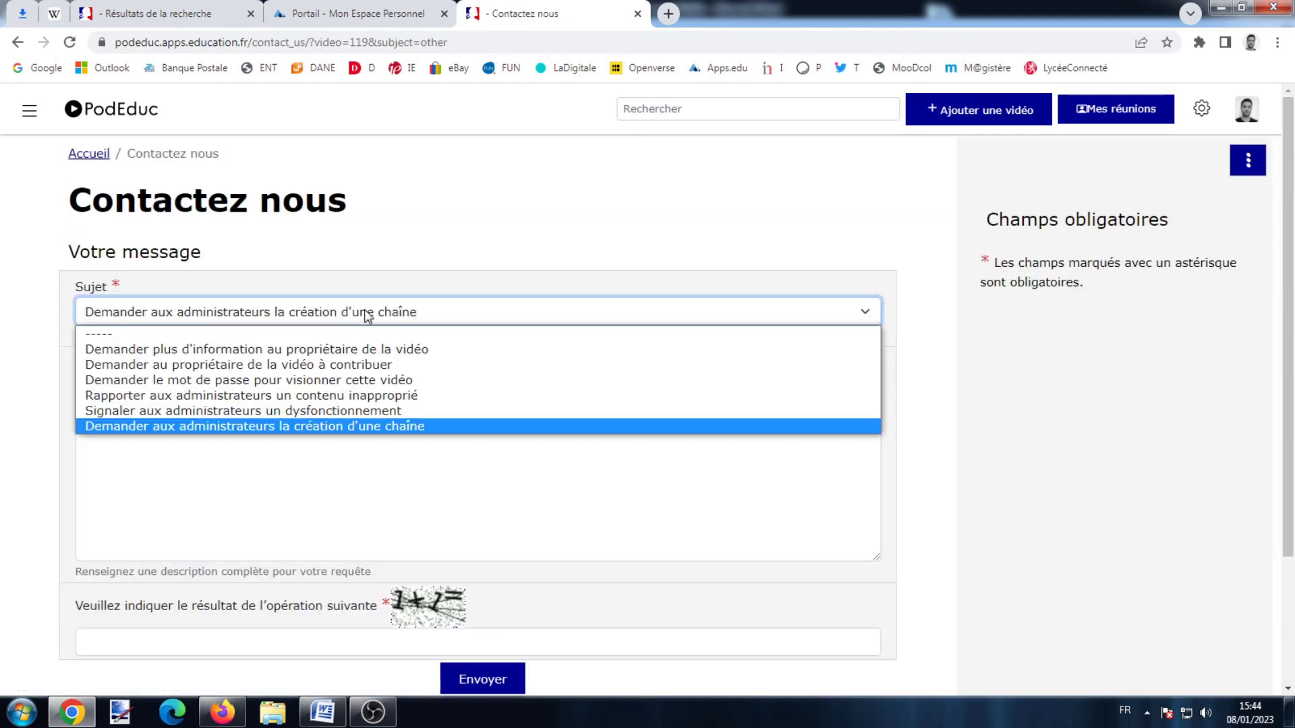
left_click(336, 426)
left_click(248, 390)
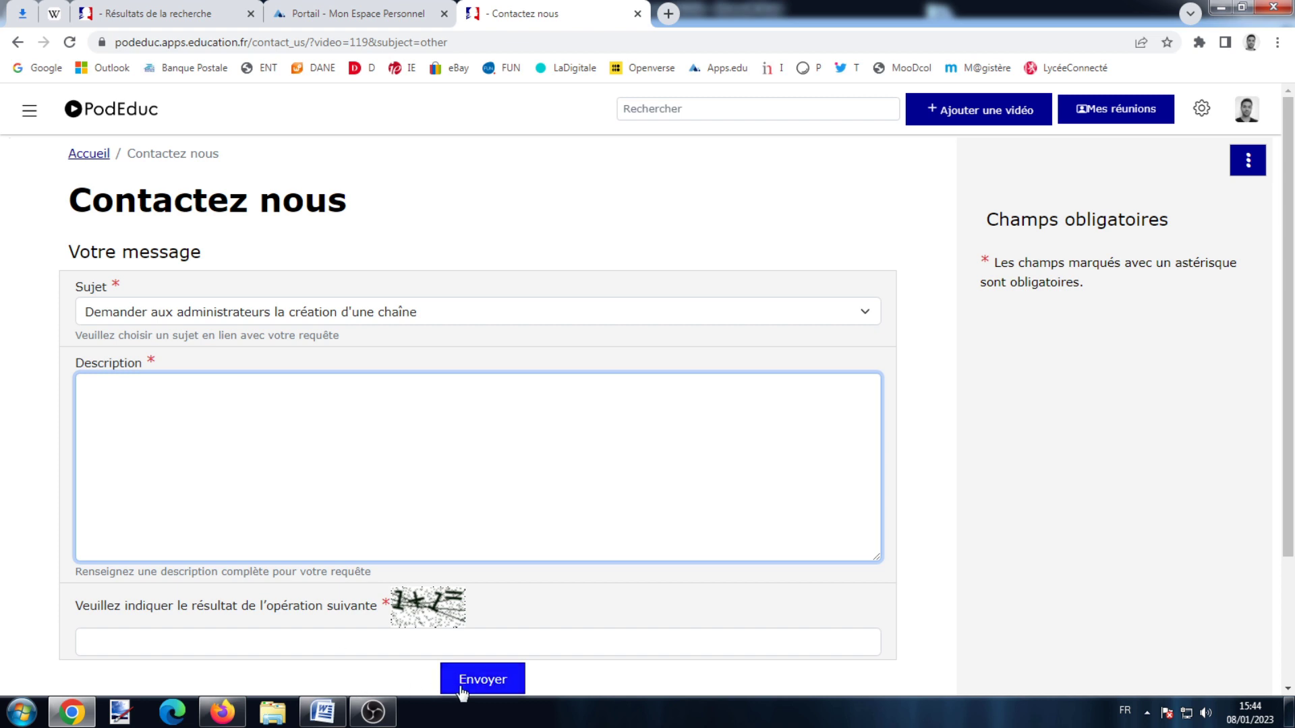
left_click(94, 155)
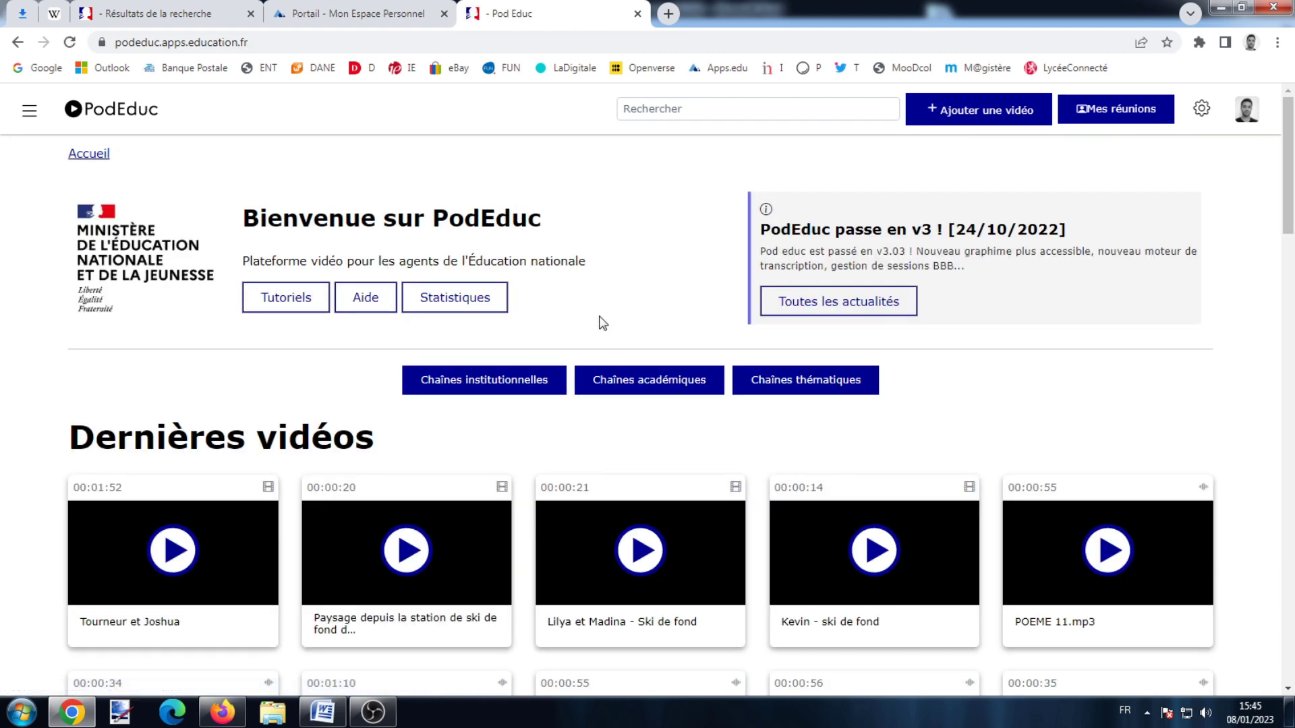
- Search the videos for "tuto" and look over the results and the type, keyword, channel and language filters
left_click(679, 104)
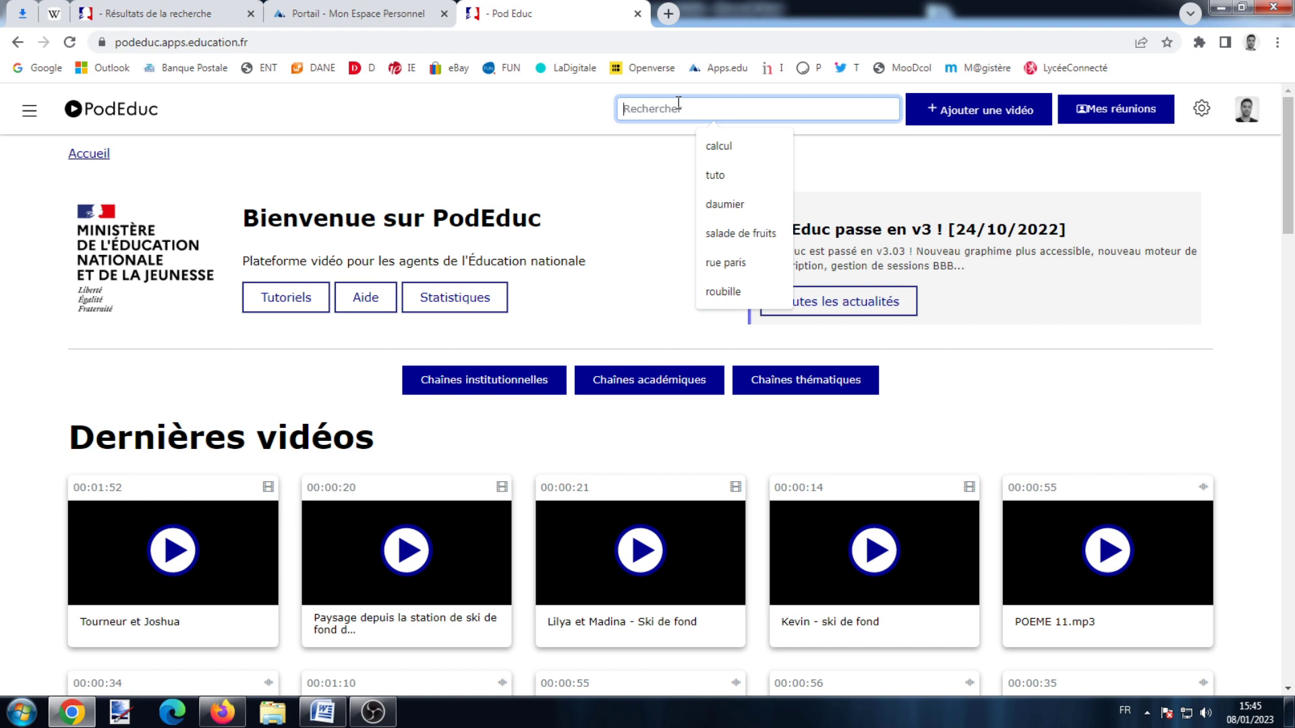
type("tut")
key("Return")
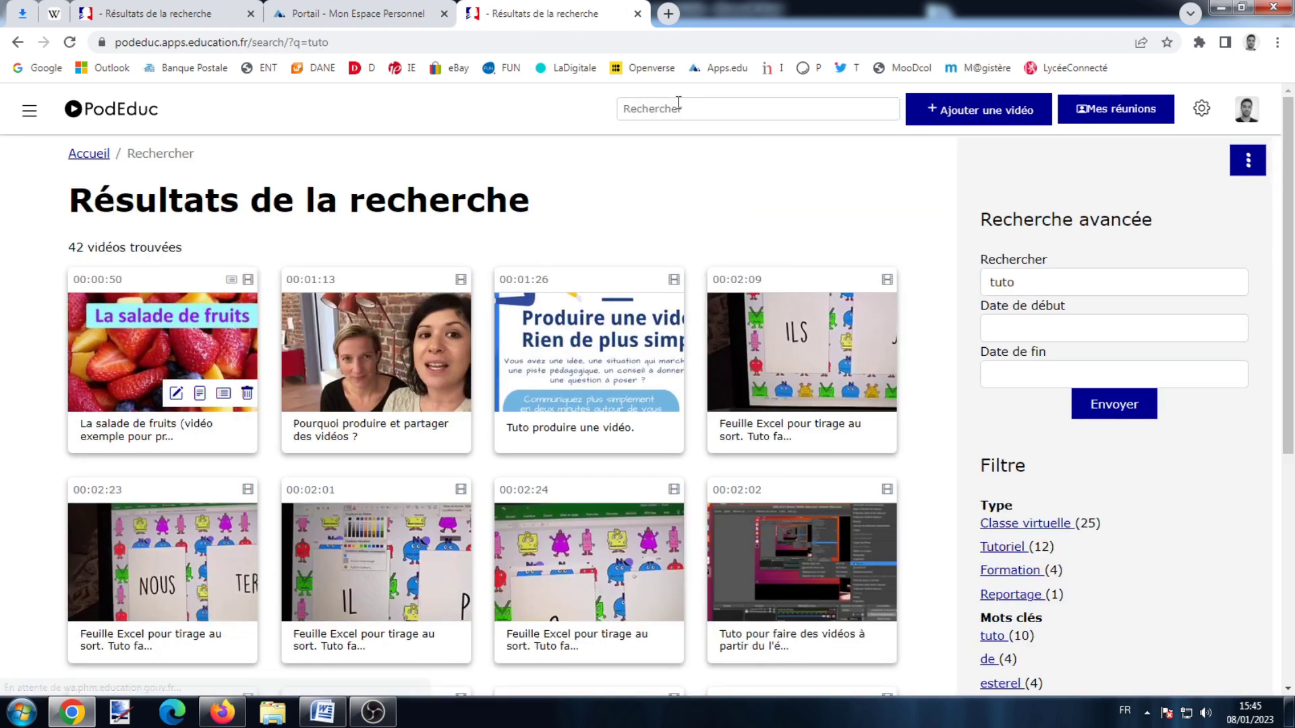
scroll(739, 356, "down", 13)
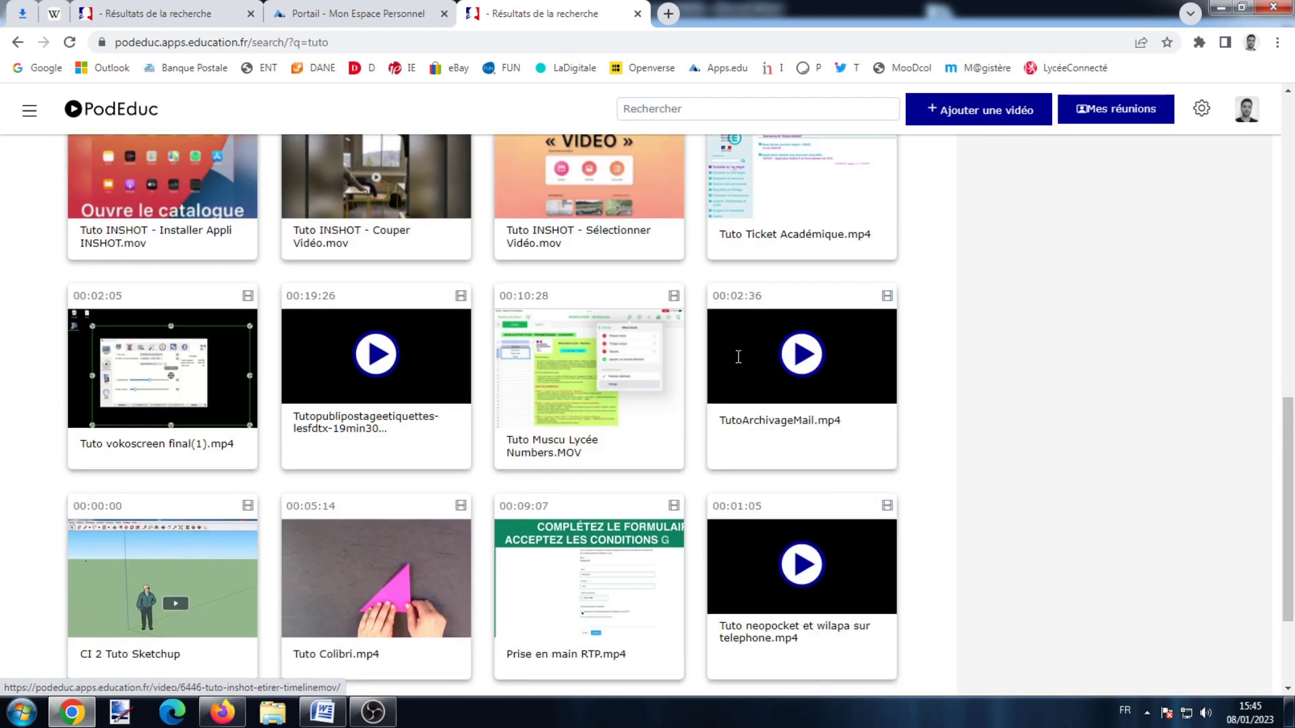
scroll(738, 356, "up", 15)
scroll(1012, 337, "down", 3)
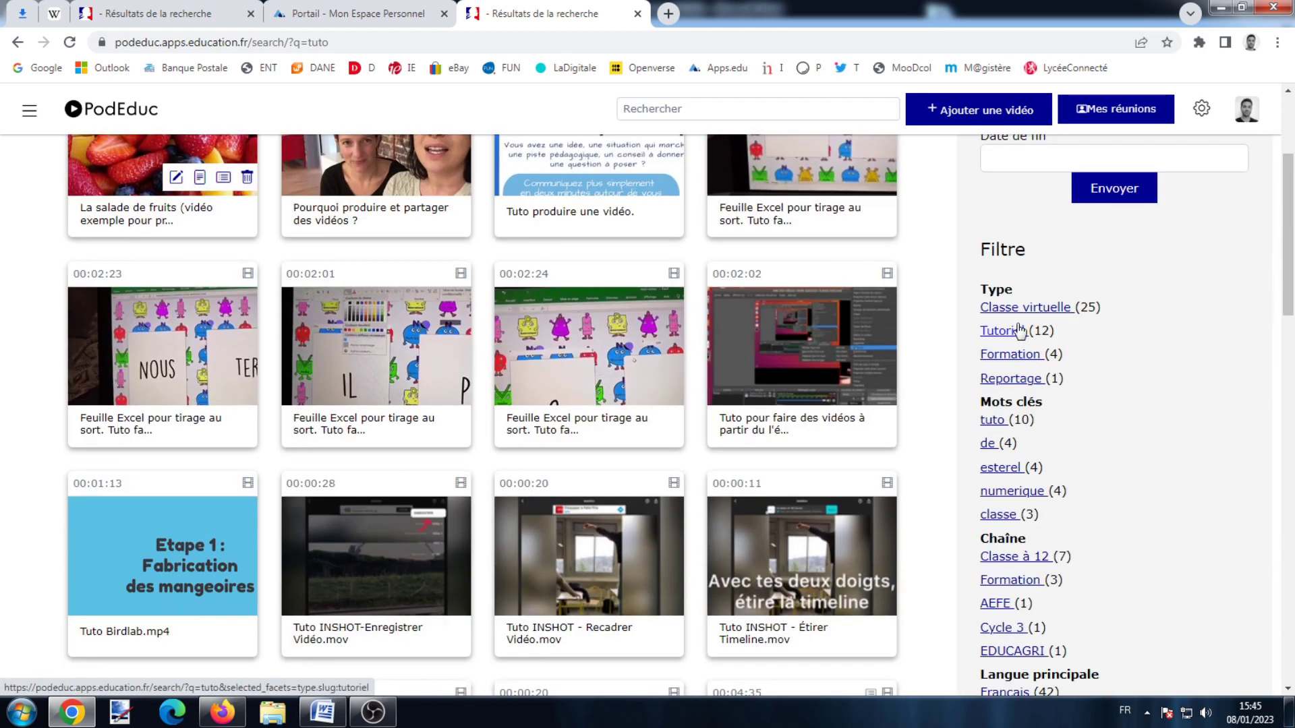
scroll(1012, 334, "down", 2)
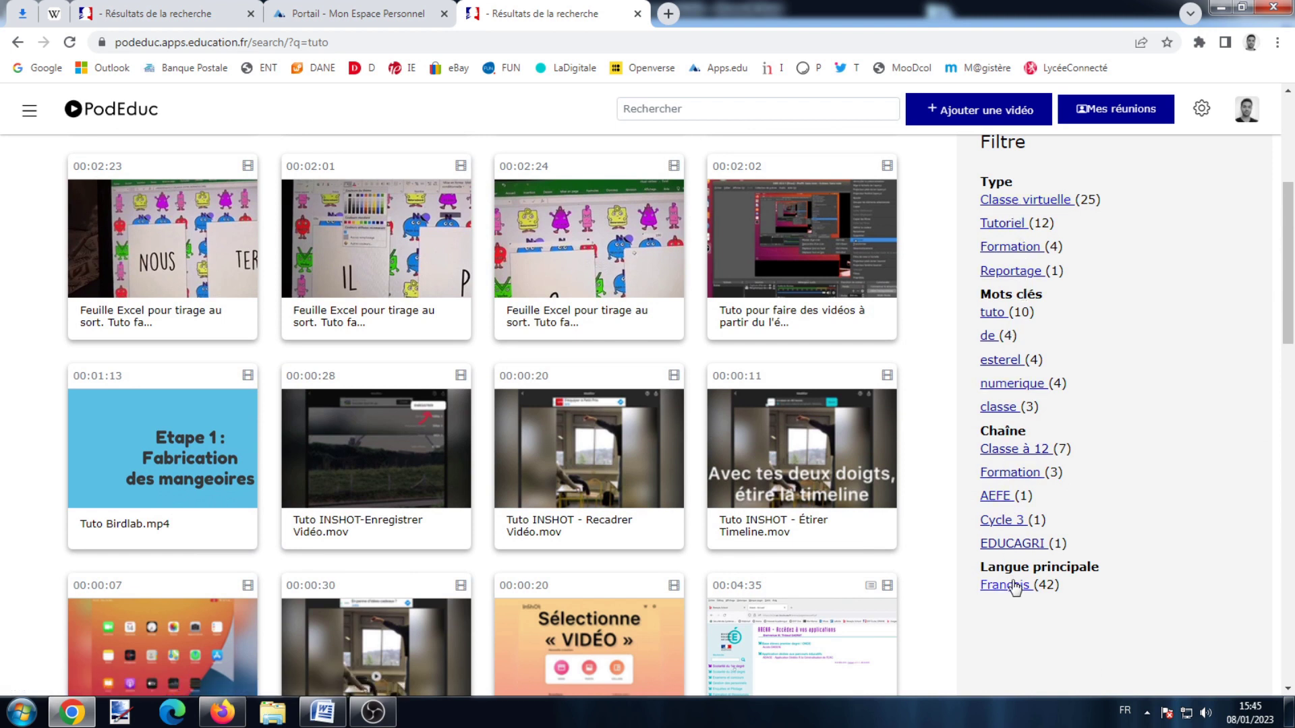
- Restrict the "tuto" search to videos dated from 01/01/2022 to 01/08/2022 and look through the results
scroll(1016, 582, "up", 5)
left_click(1037, 329)
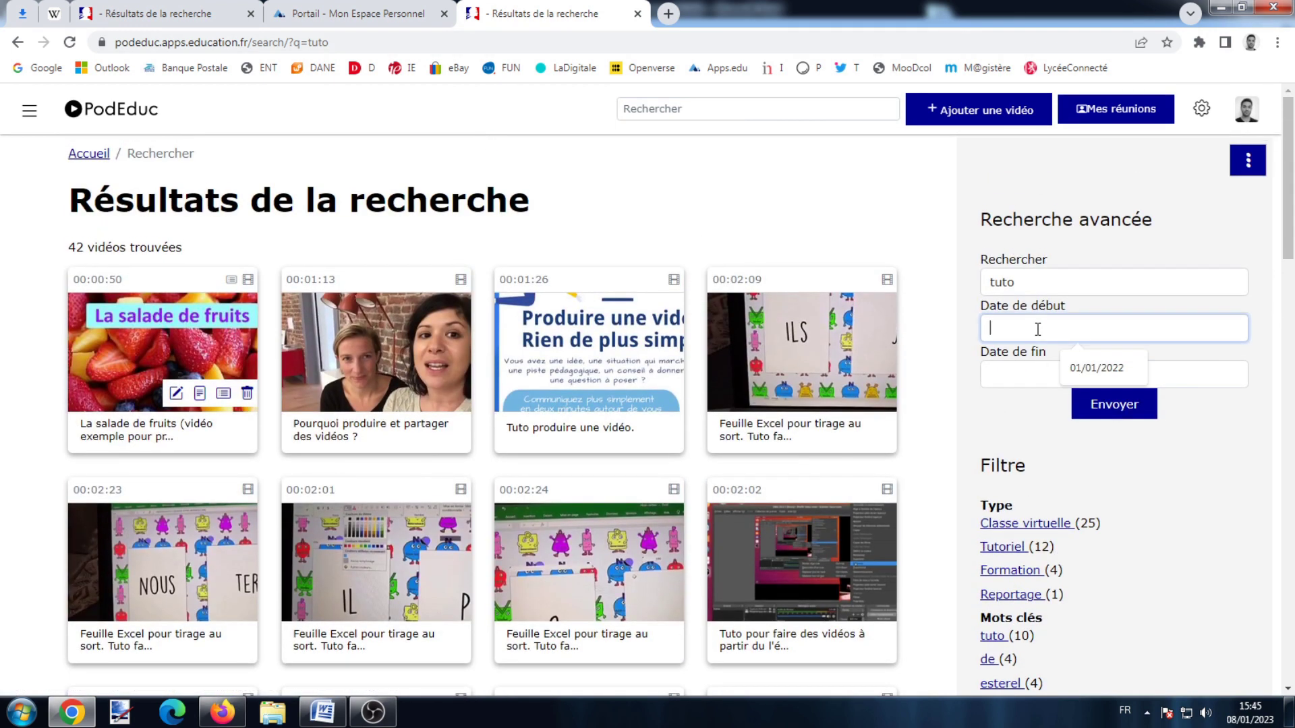
left_click(1093, 368)
left_click(1045, 378)
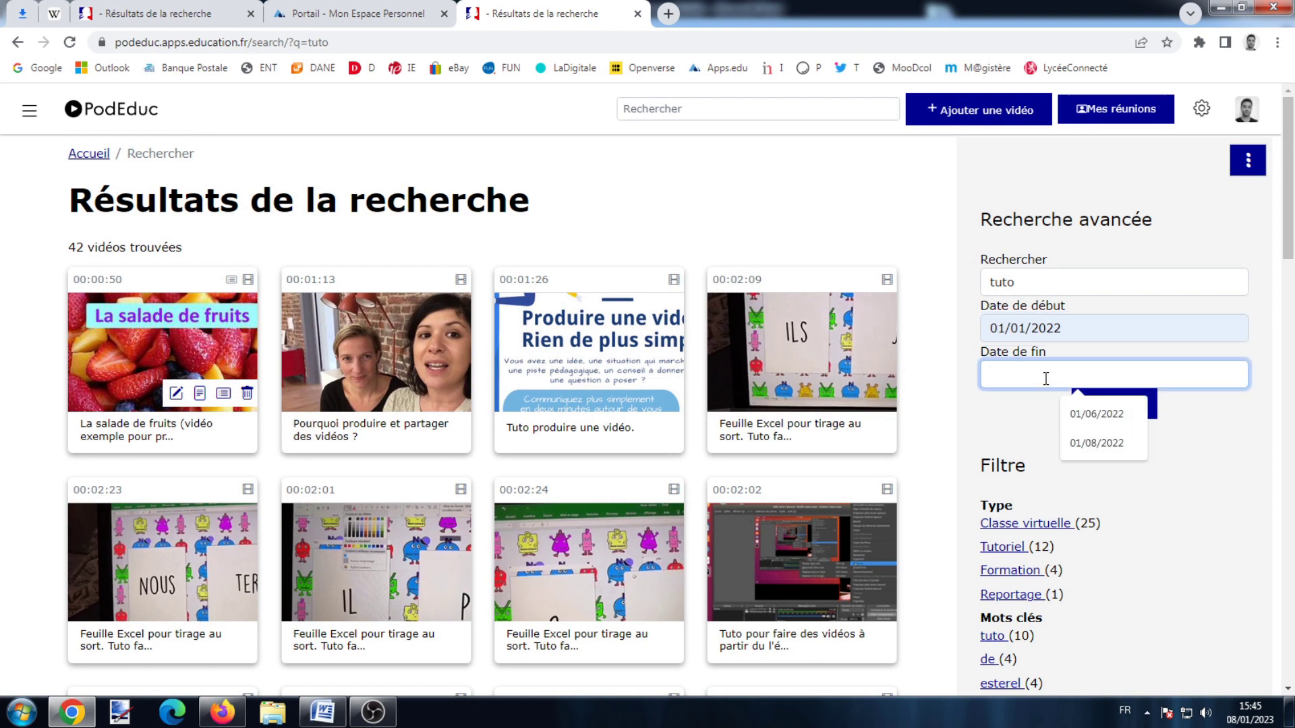
type("01/08")
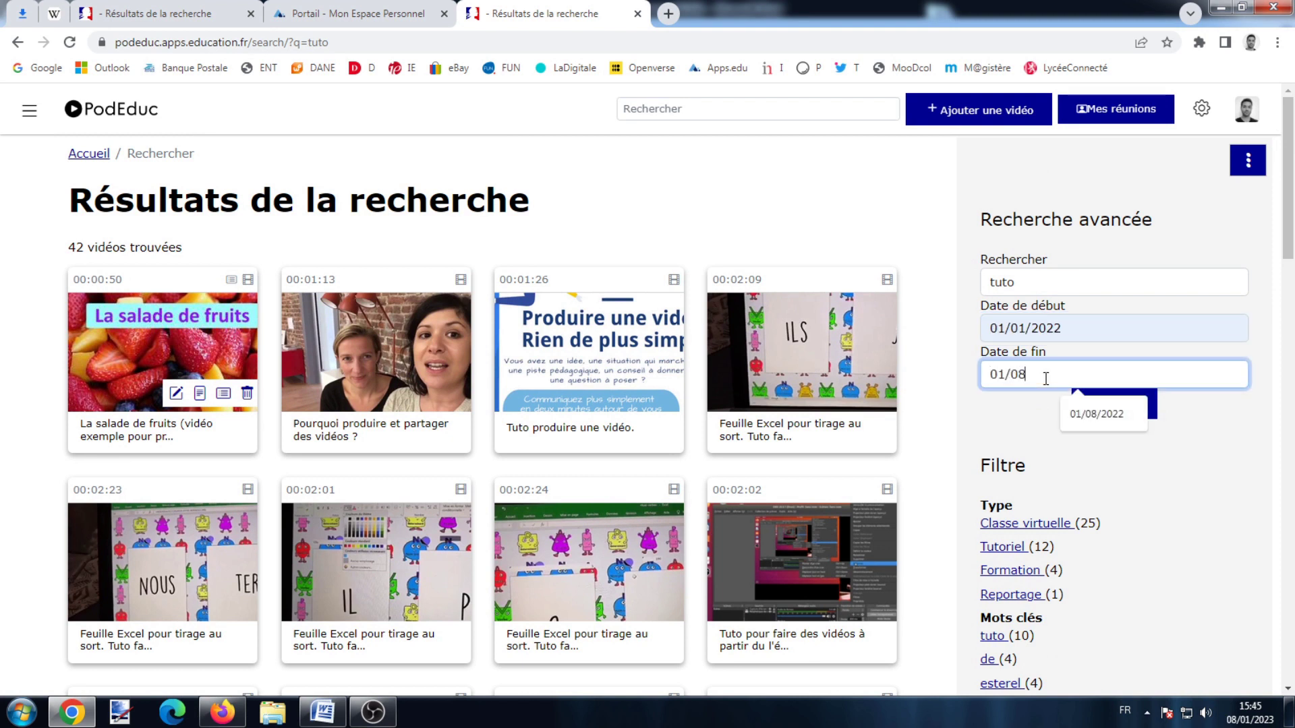
type("/2022")
left_click(1099, 408)
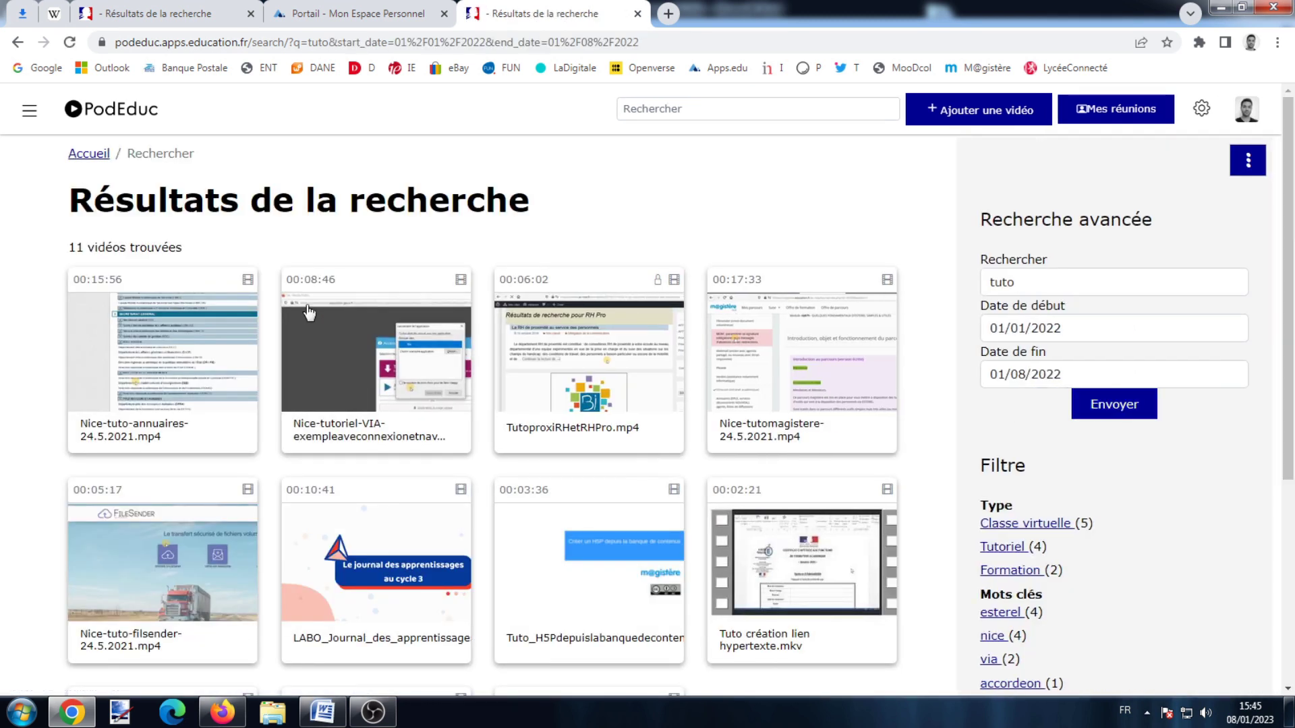
scroll(543, 253, "down", 2)
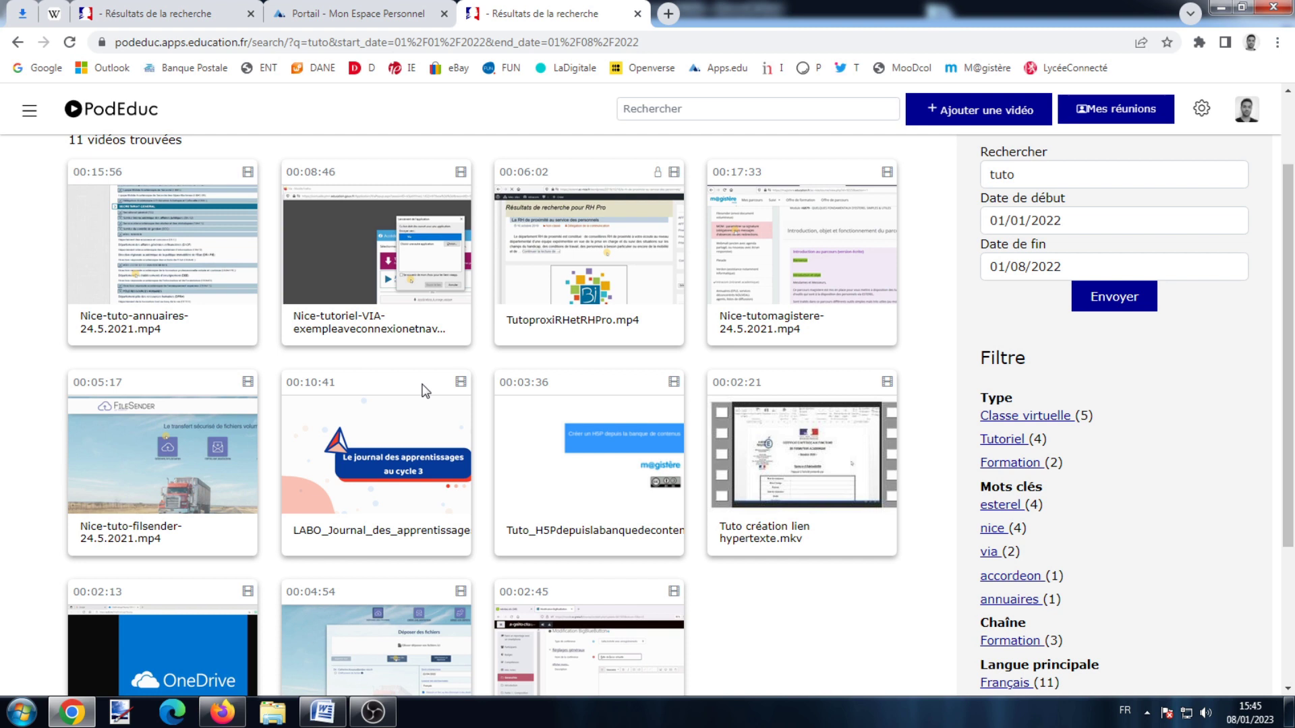
scroll(419, 344, "up", 3)
- Search for "salade de fruits" and open the video "La salade de fruits (vidéo exemple pour présentation & tutoriel)"
left_click(696, 116)
type("s")
left_click(730, 145)
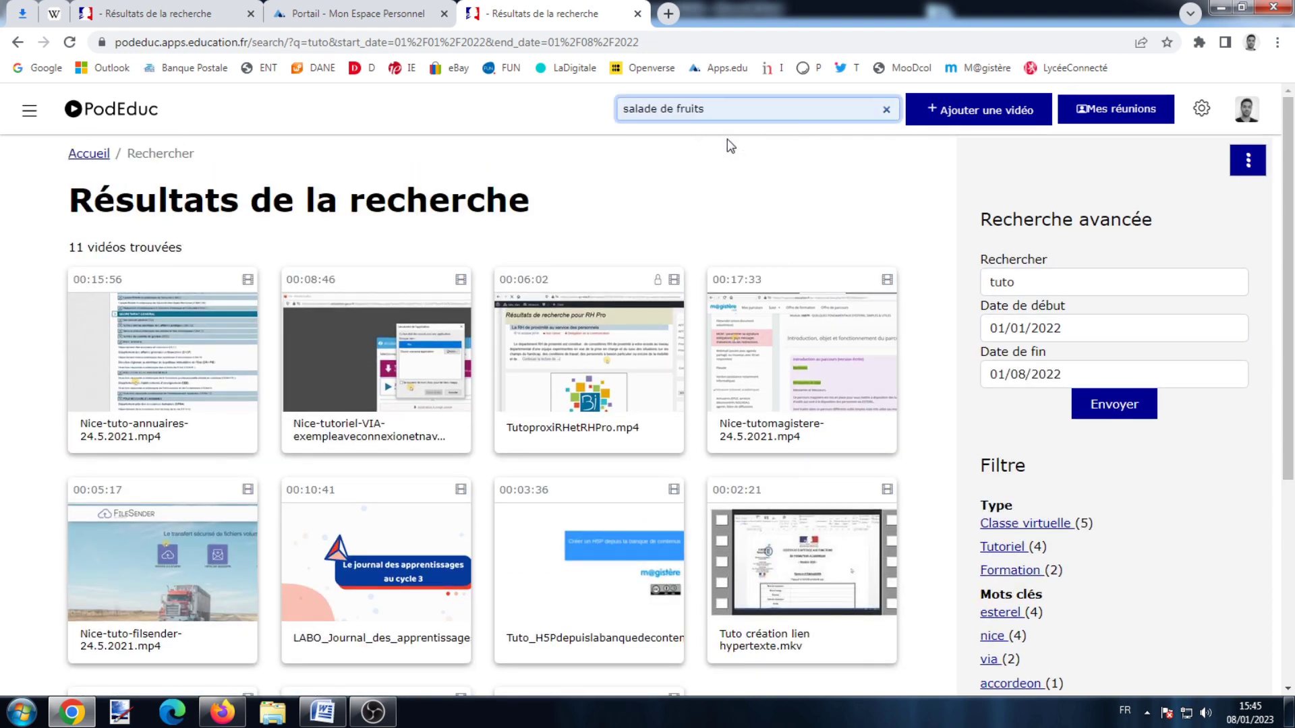
key("Return")
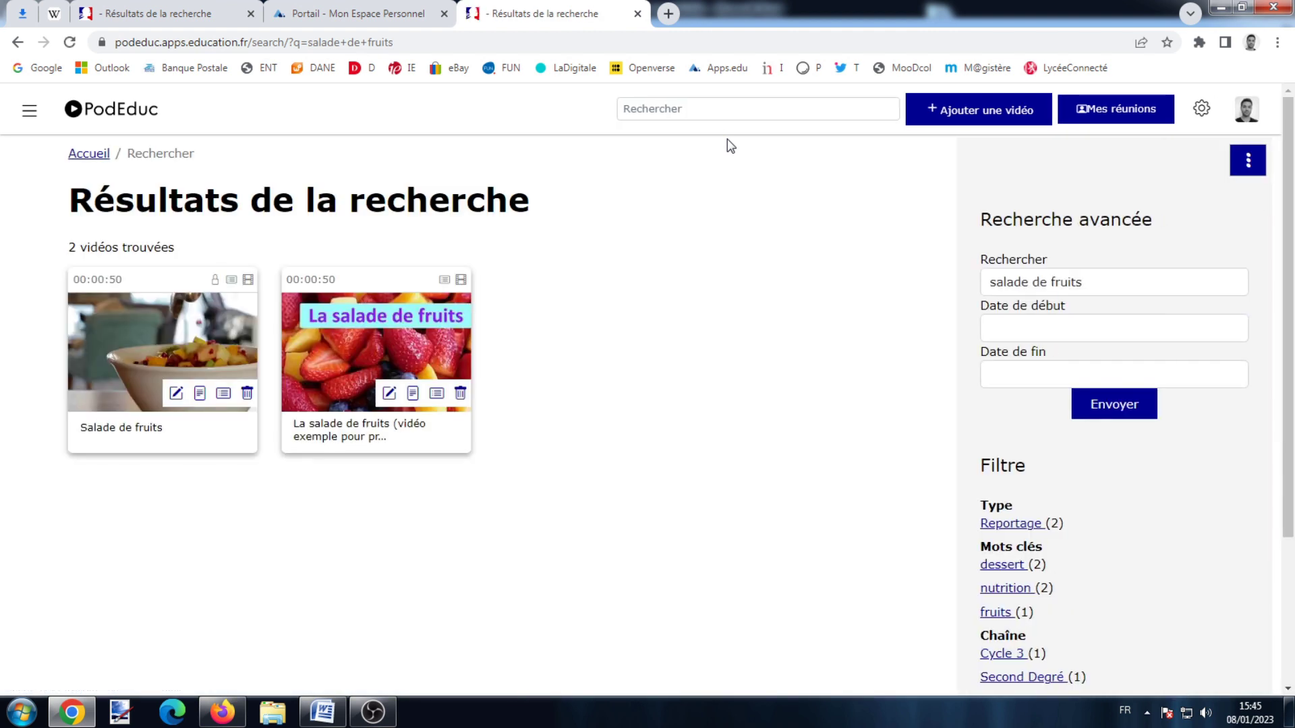
left_click(425, 327)
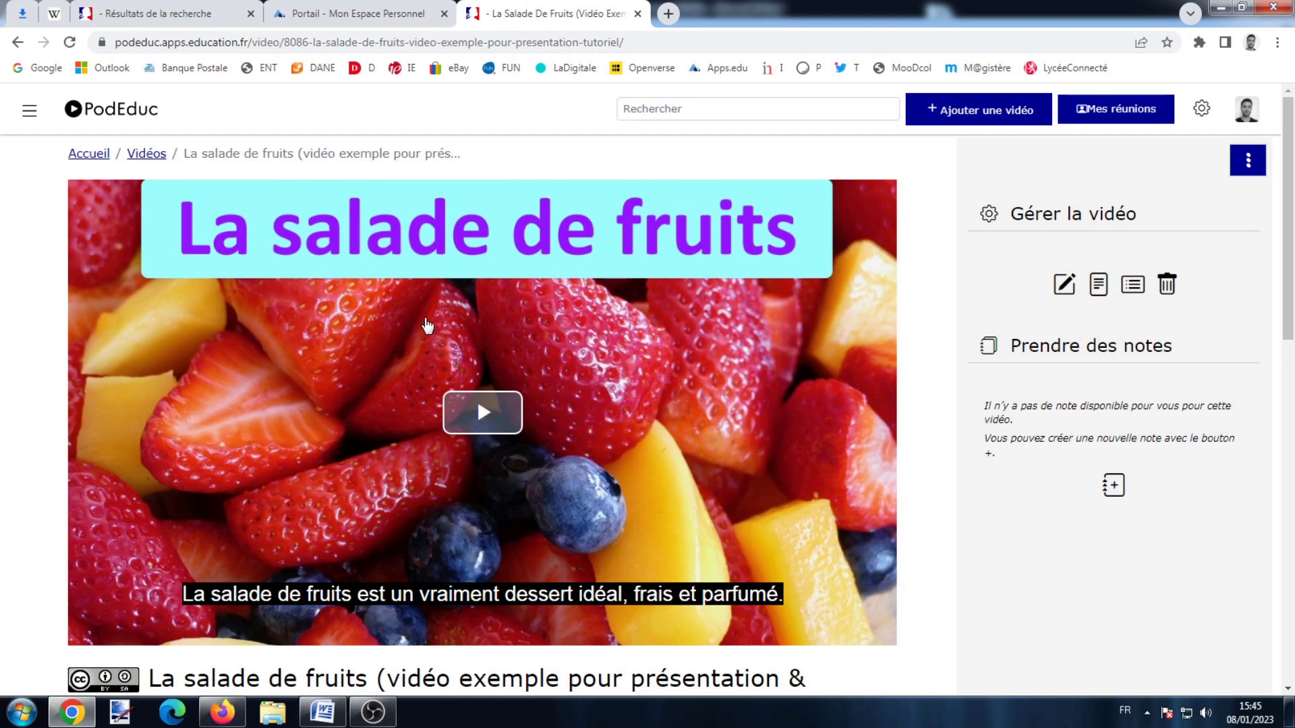
- Examine the video page's title, date, licence, view count, description, keywords, author, type and channels
scroll(497, 310, "down", 4)
scroll(498, 309, "up", 4)
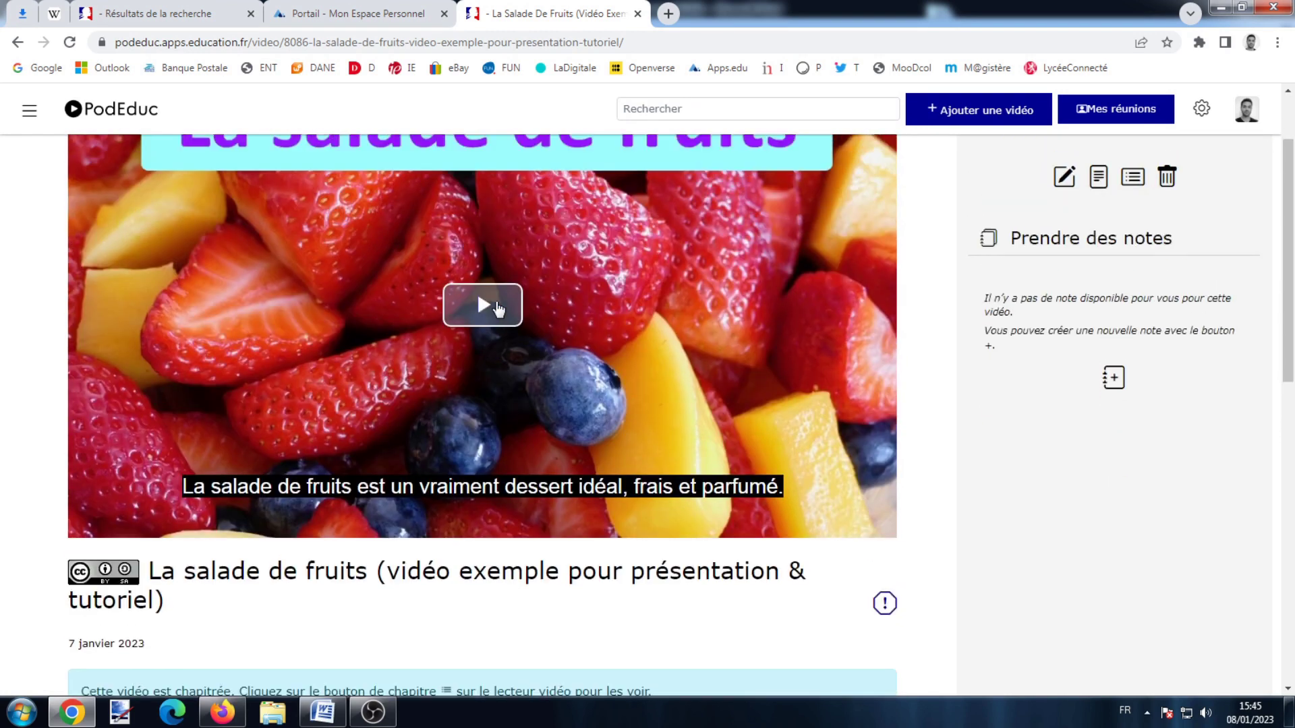
scroll(470, 373, "down", 2)
scroll(463, 367, "down", 2)
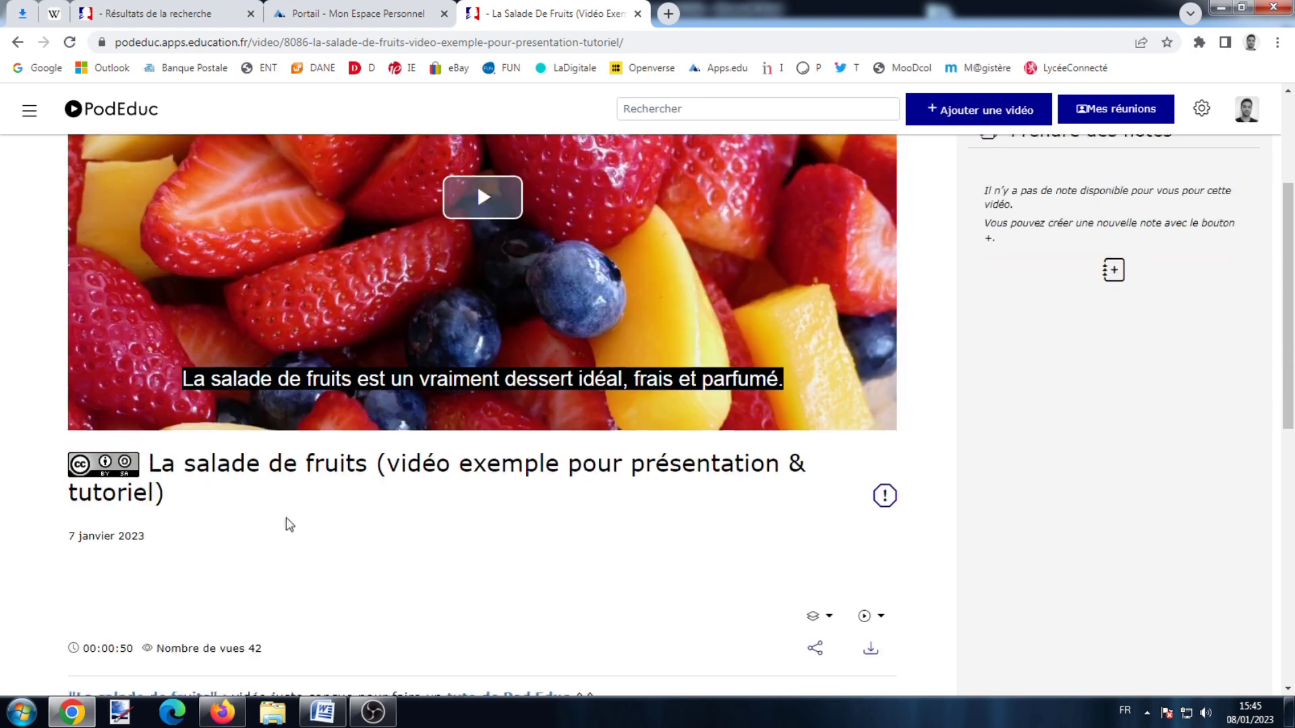
scroll(424, 454, "down", 5)
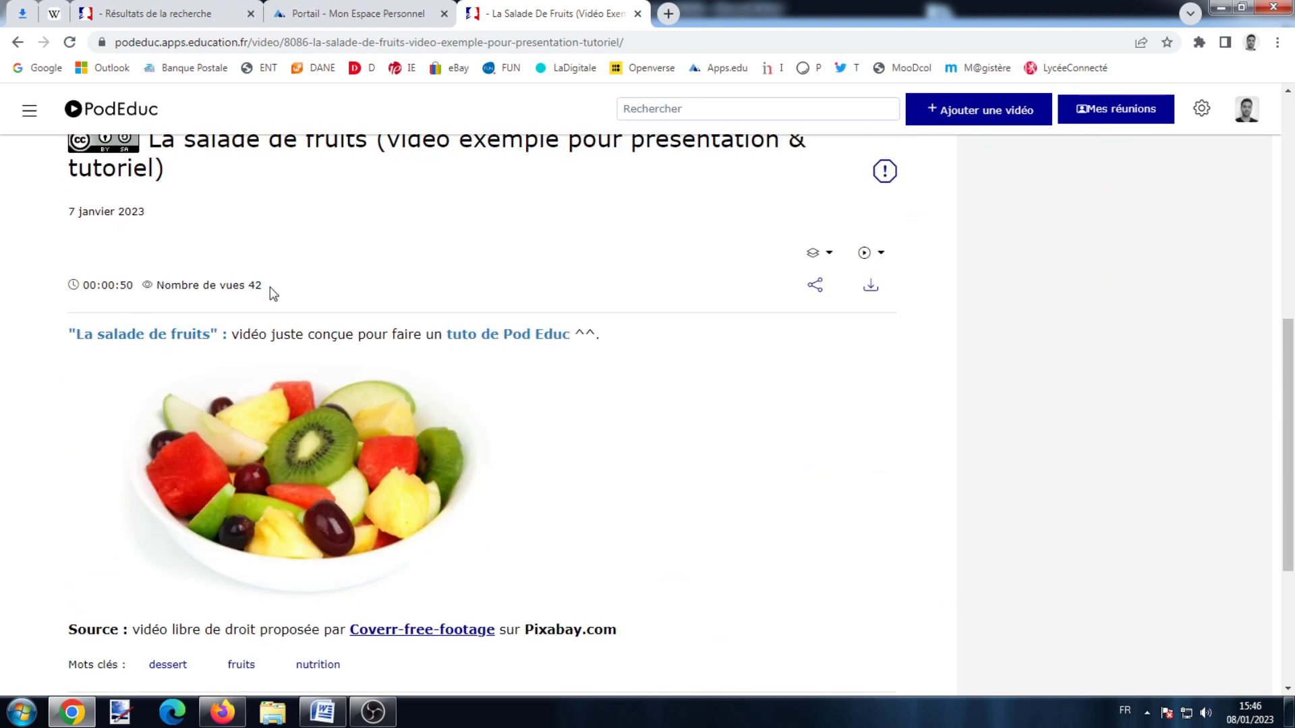
scroll(477, 524, "down", 3)
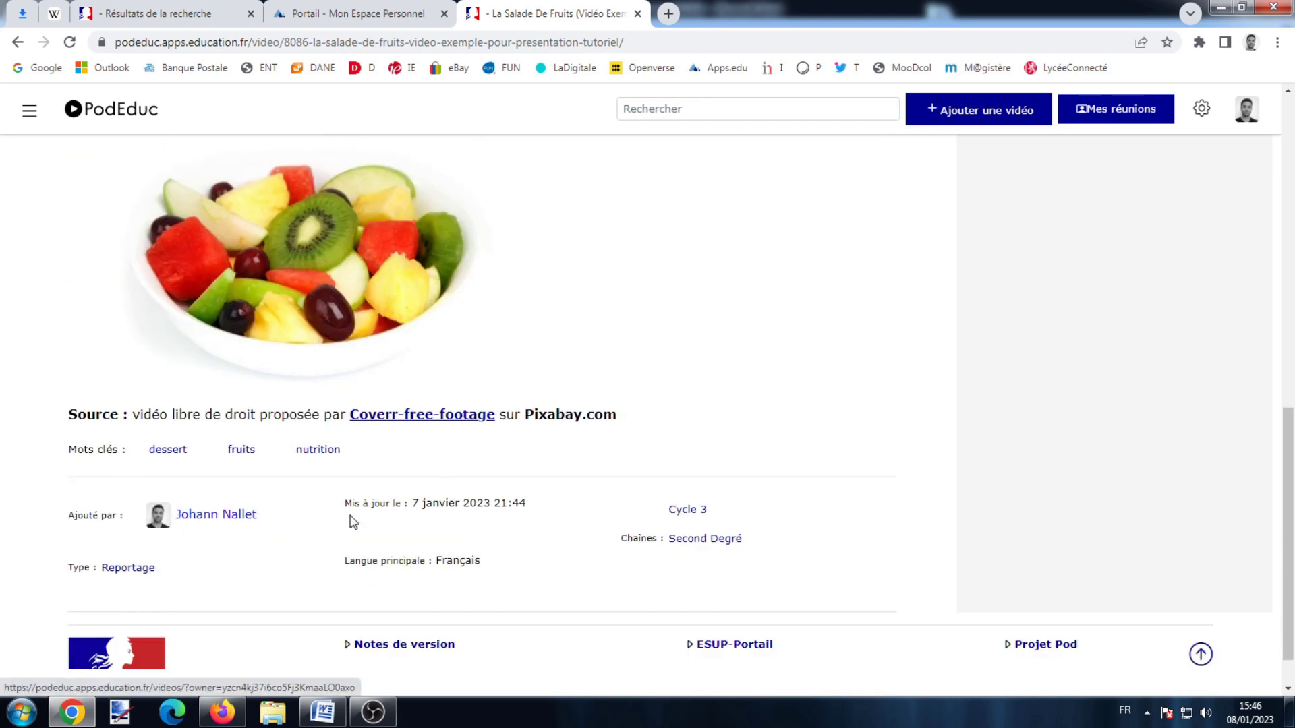
scroll(740, 561, "up", 3)
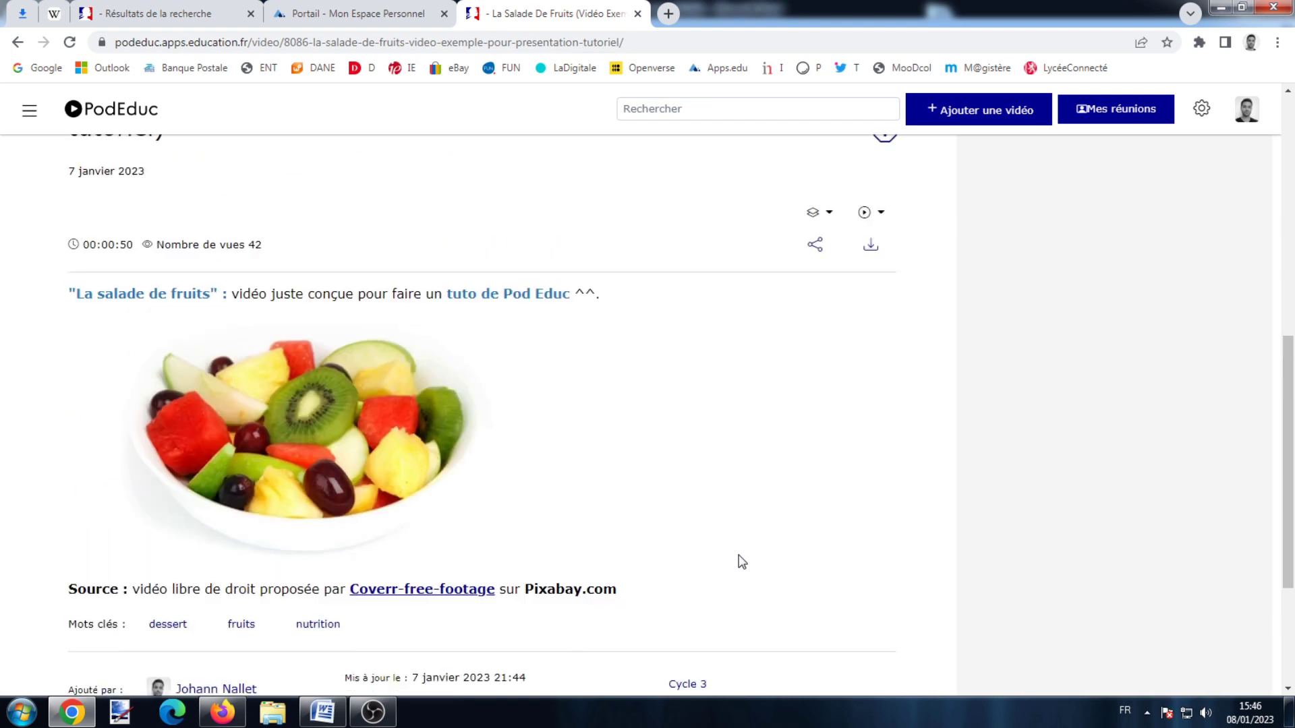
scroll(741, 561, "up", 8)
scroll(740, 562, "down", 3)
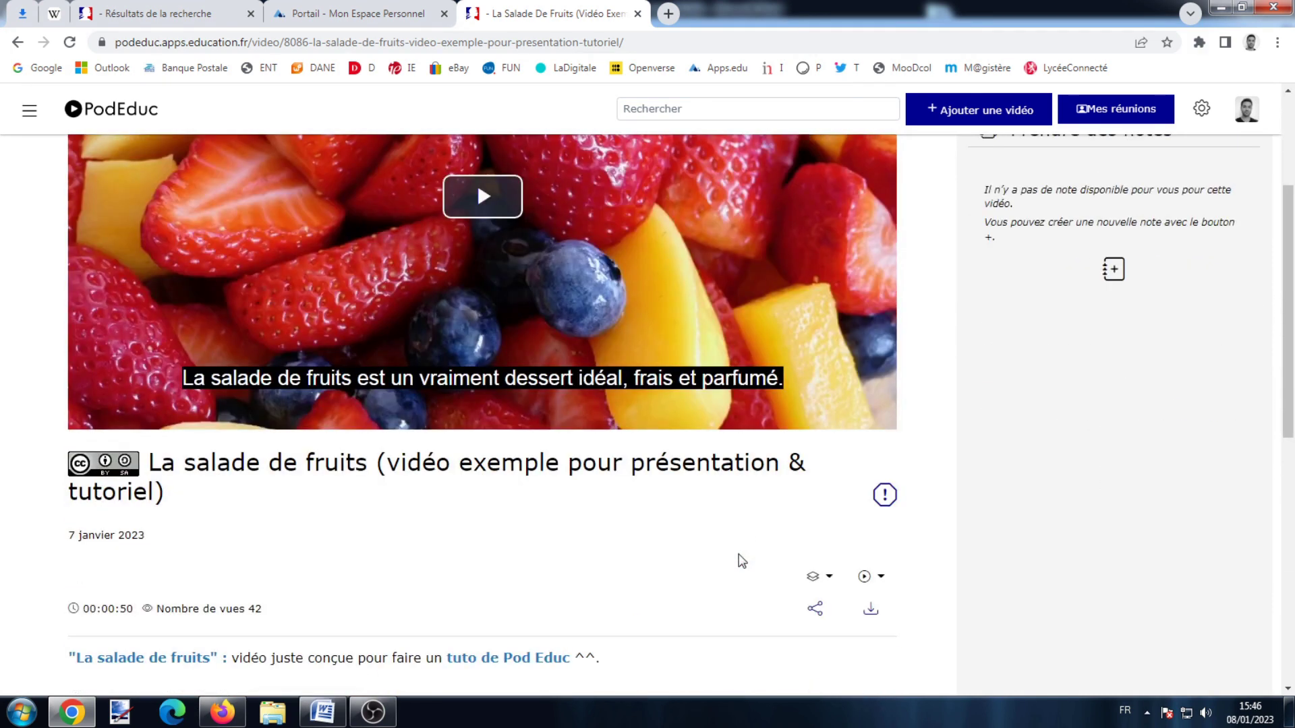
- Play the fruit salad video briefly, check the volume control, and pause it
scroll(451, 383, "up", 2)
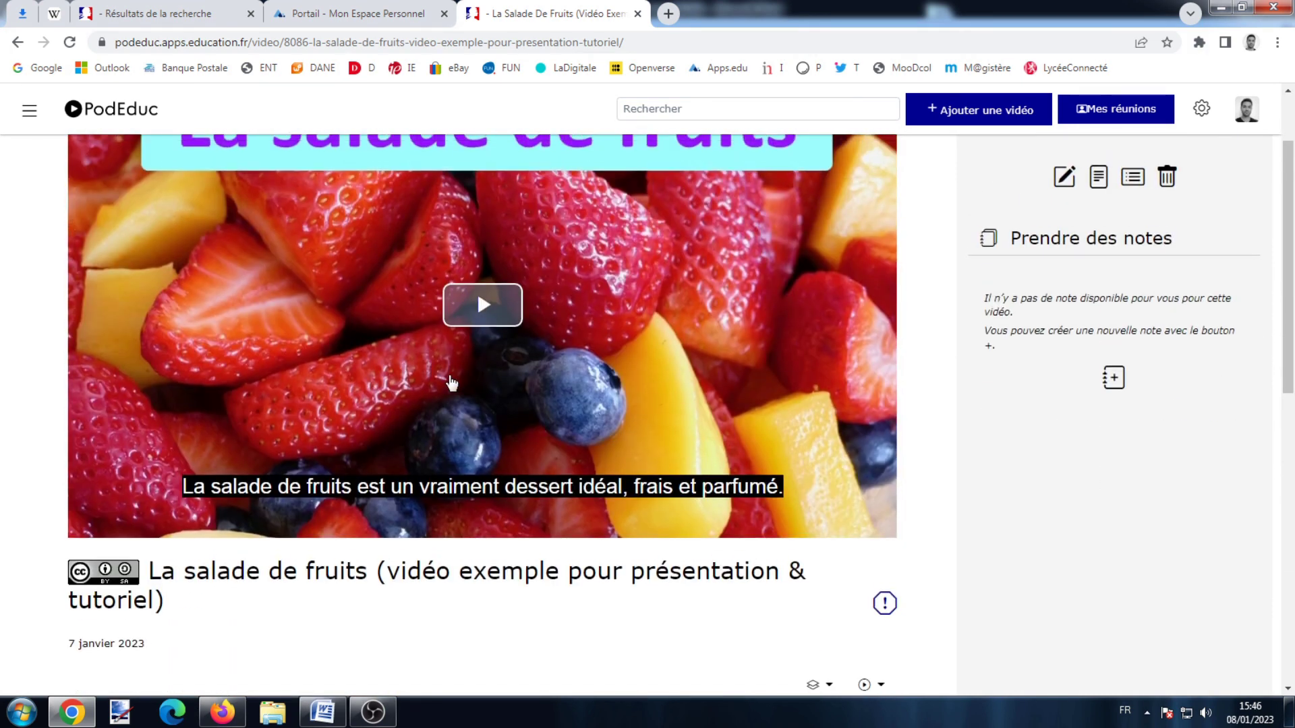
left_click(483, 305)
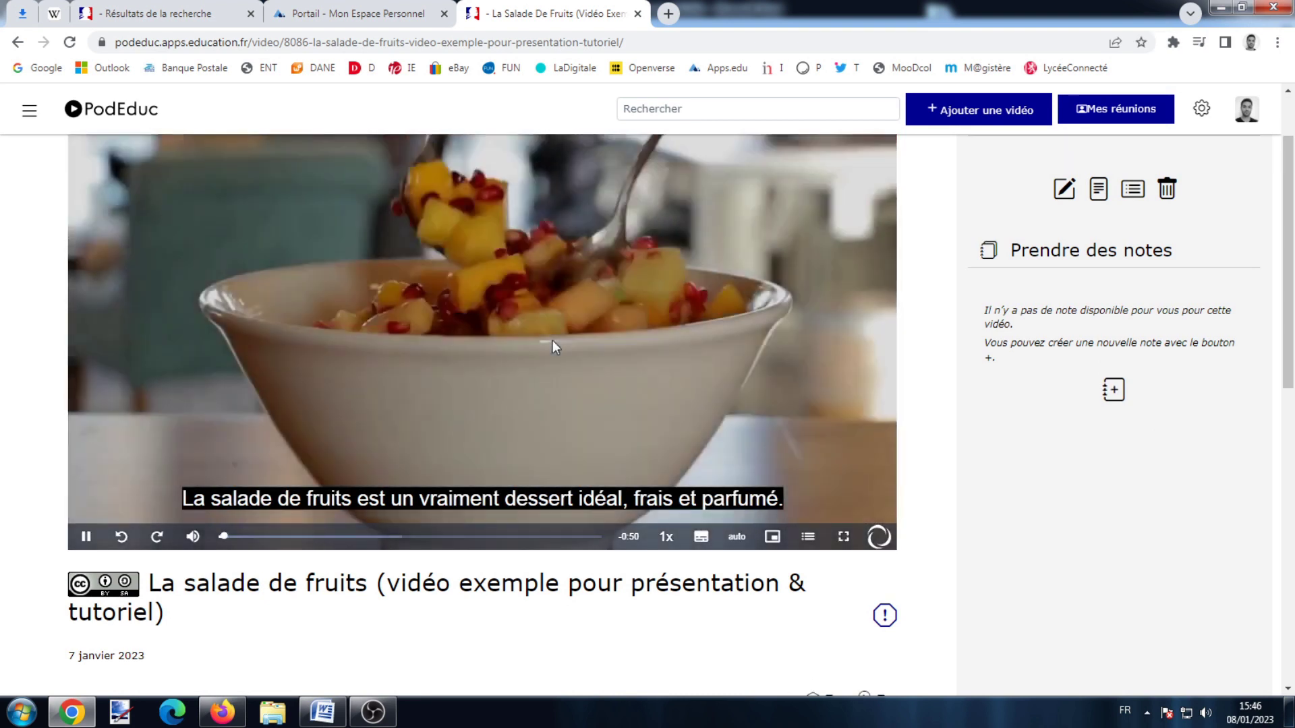
scroll(553, 340, "up", 2)
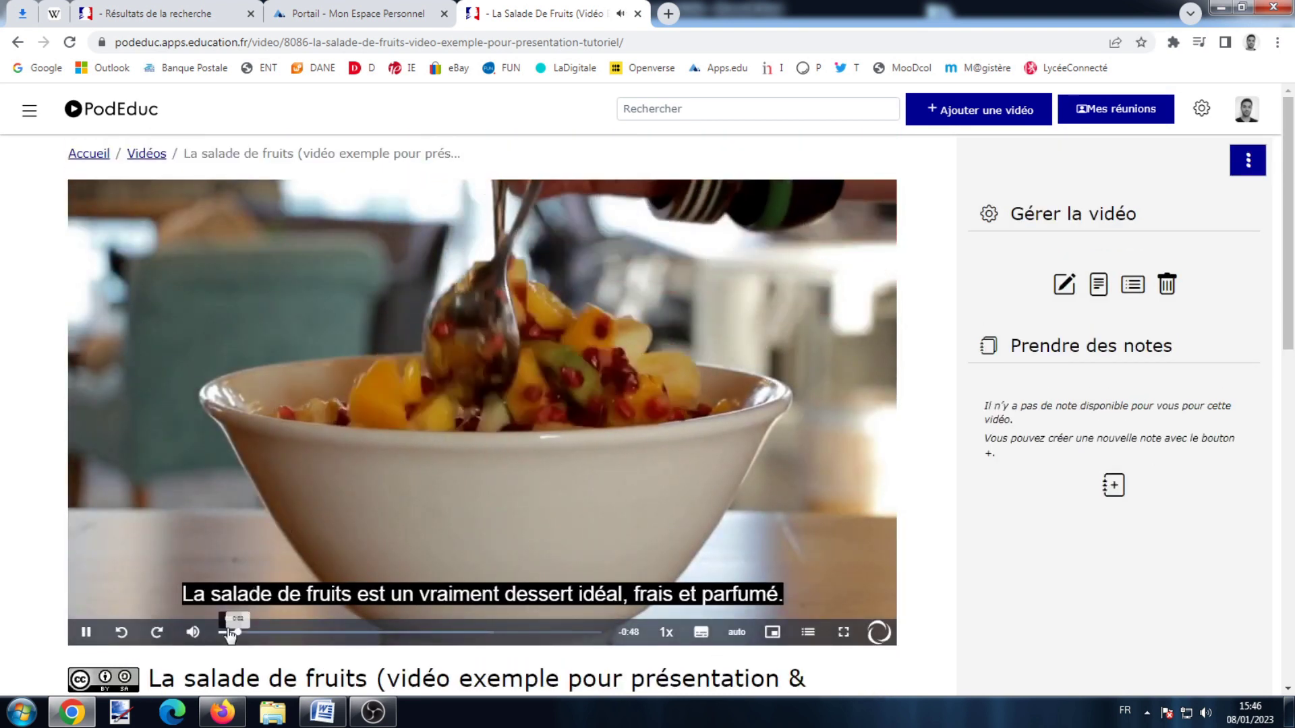
mouse_move(194, 633)
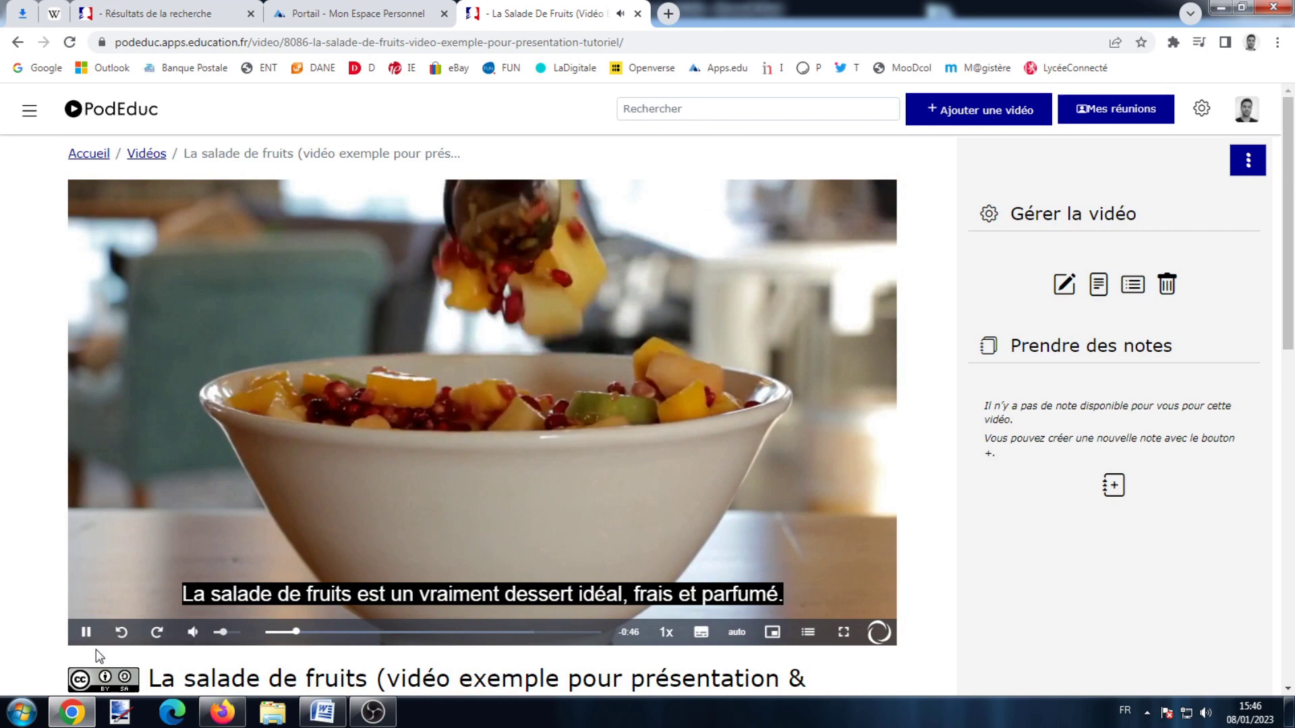
left_click(86, 632)
- Rewind the paused video, skip it forward 10 seconds, and move playback to about 18 seconds before the end
left_click(120, 634)
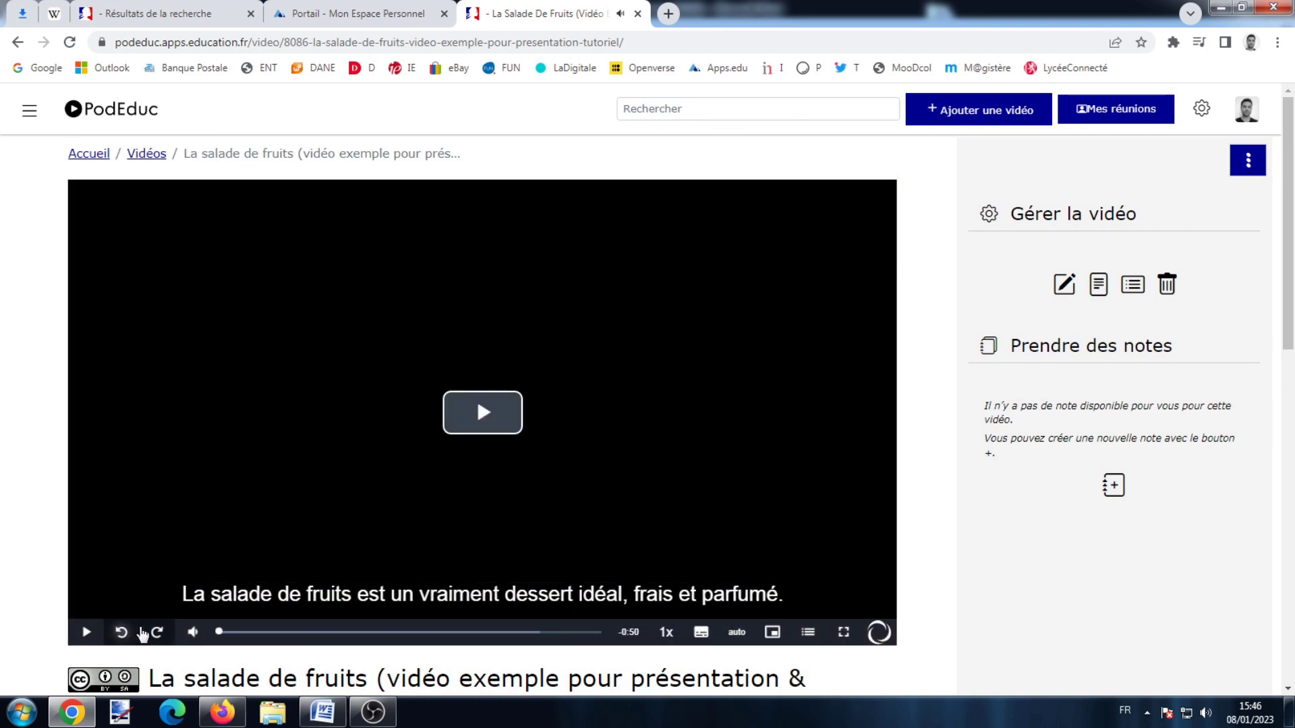
left_click(157, 633)
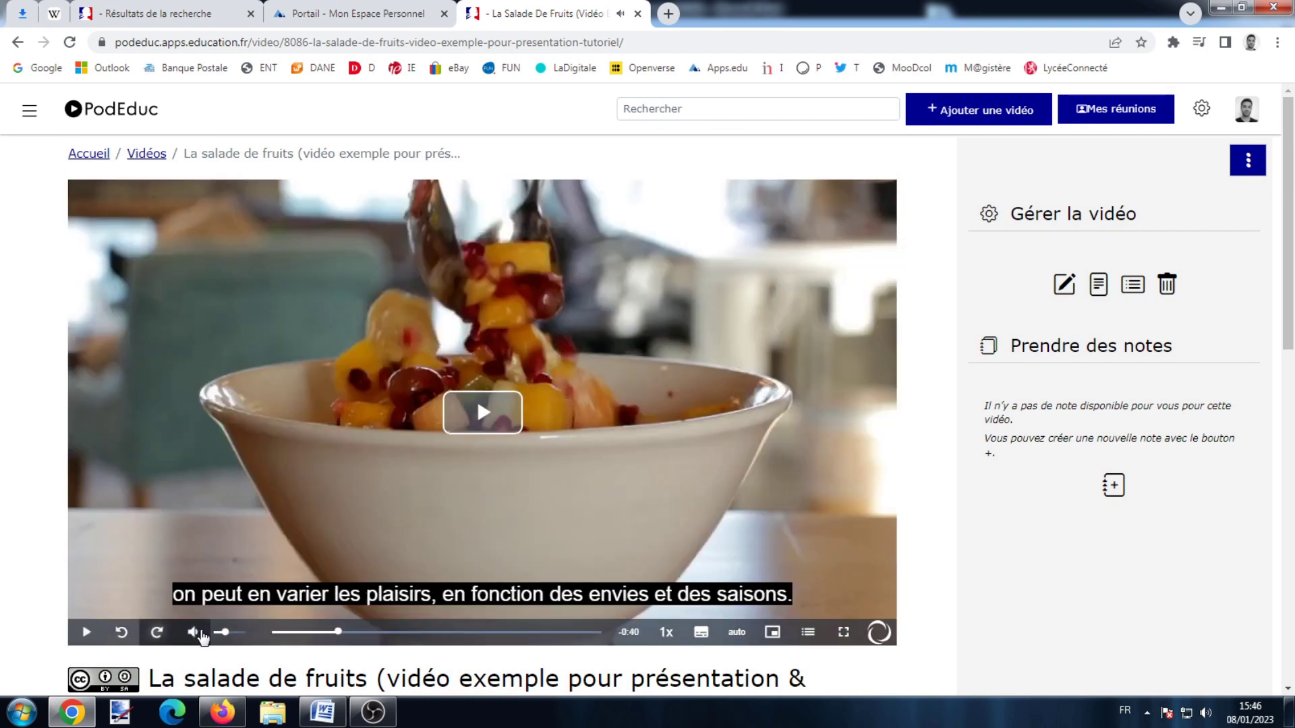
left_click(317, 632)
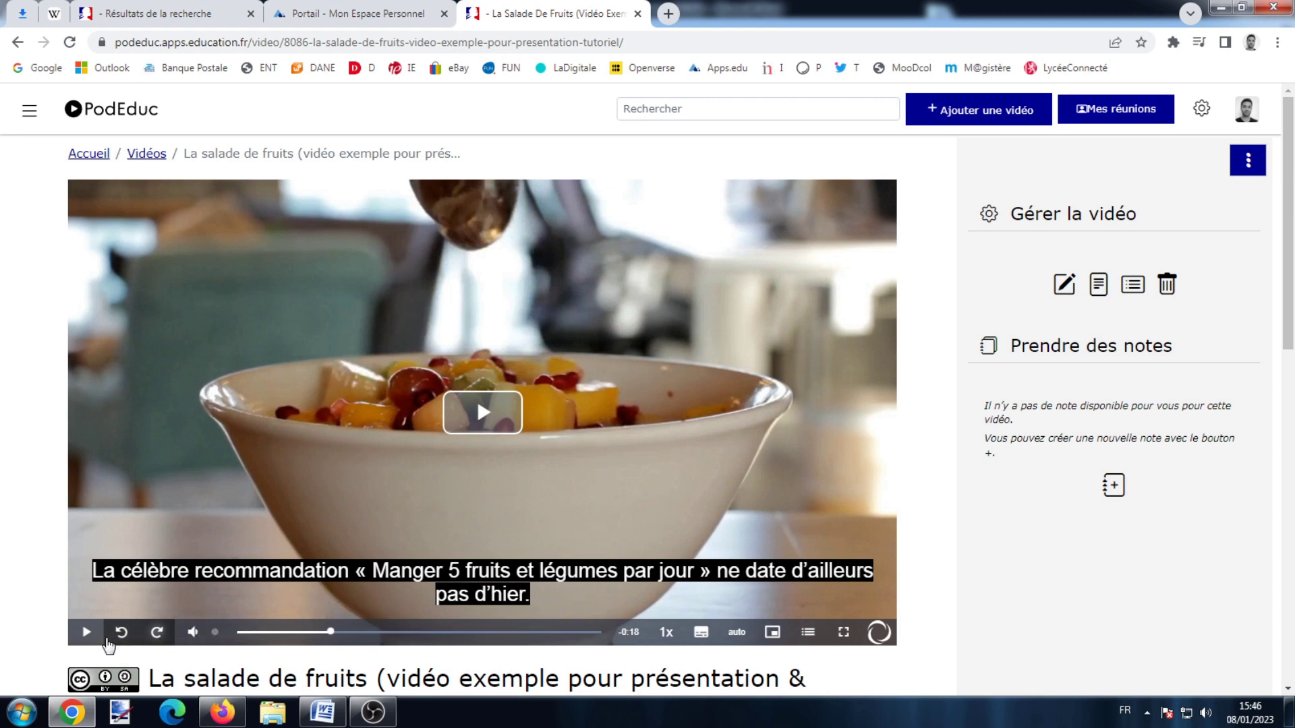
- Resume the video and try the 1.5x playback speed before setting it to 0.5x
left_click(101, 634)
mouse_move(666, 632)
left_click(667, 572)
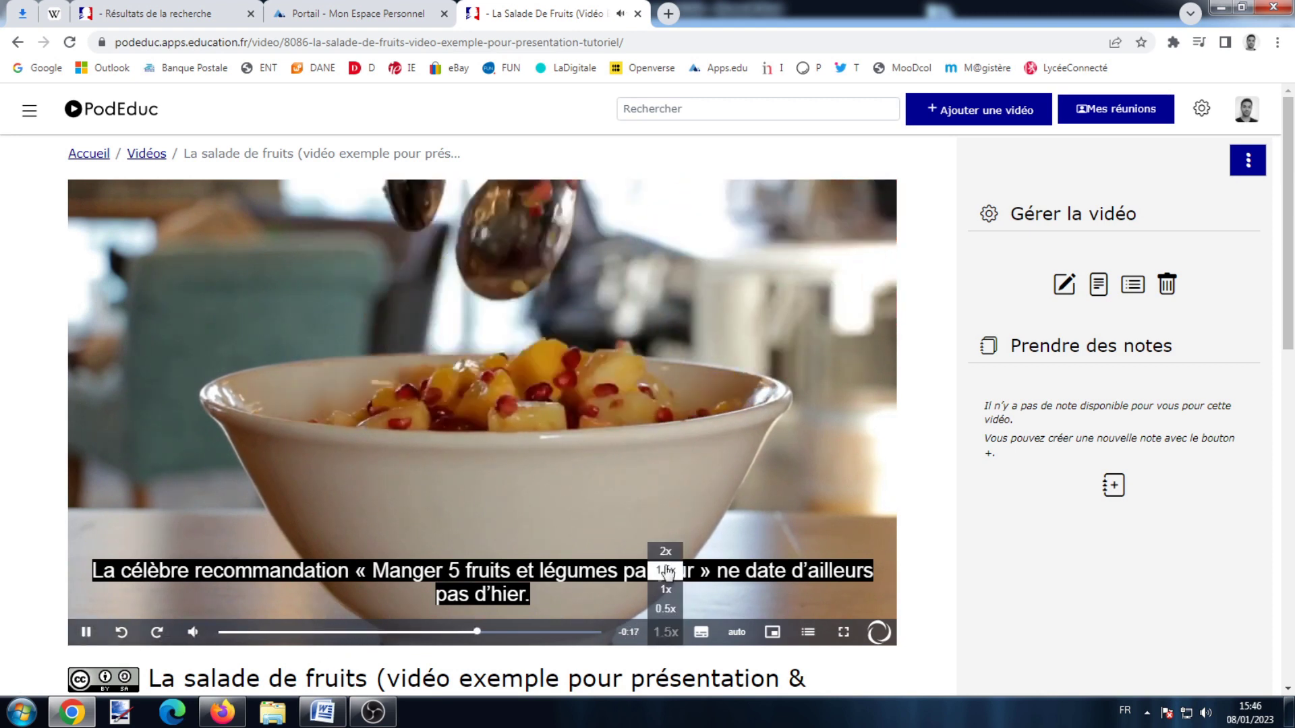
left_click(667, 608)
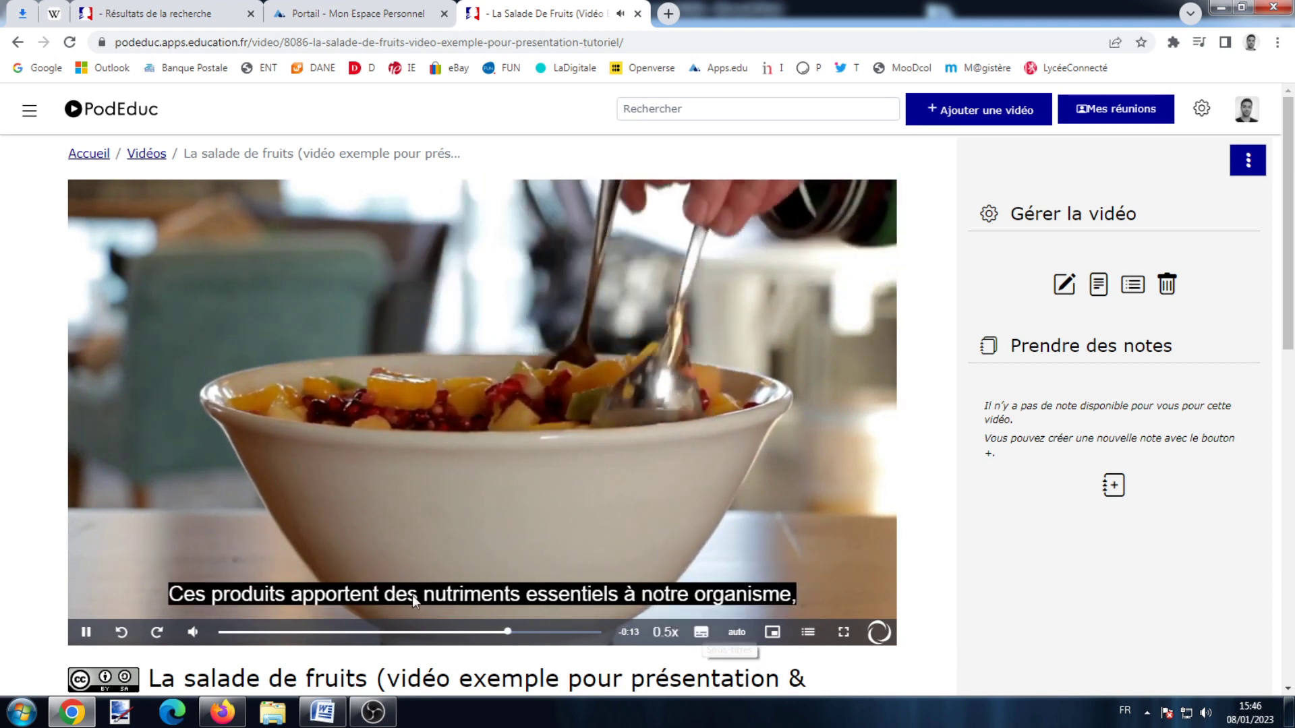
- Turn the video's subtitles off and switch them back on in French
mouse_move(701, 633)
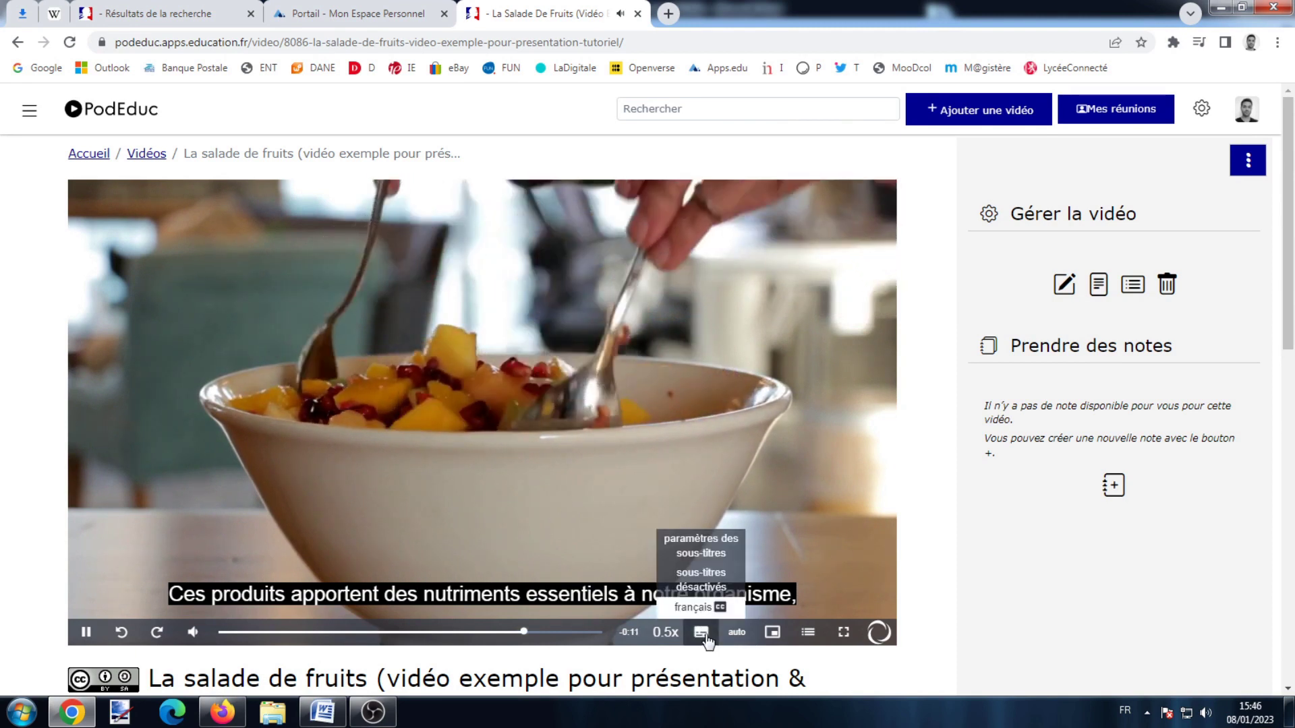
left_click(706, 584)
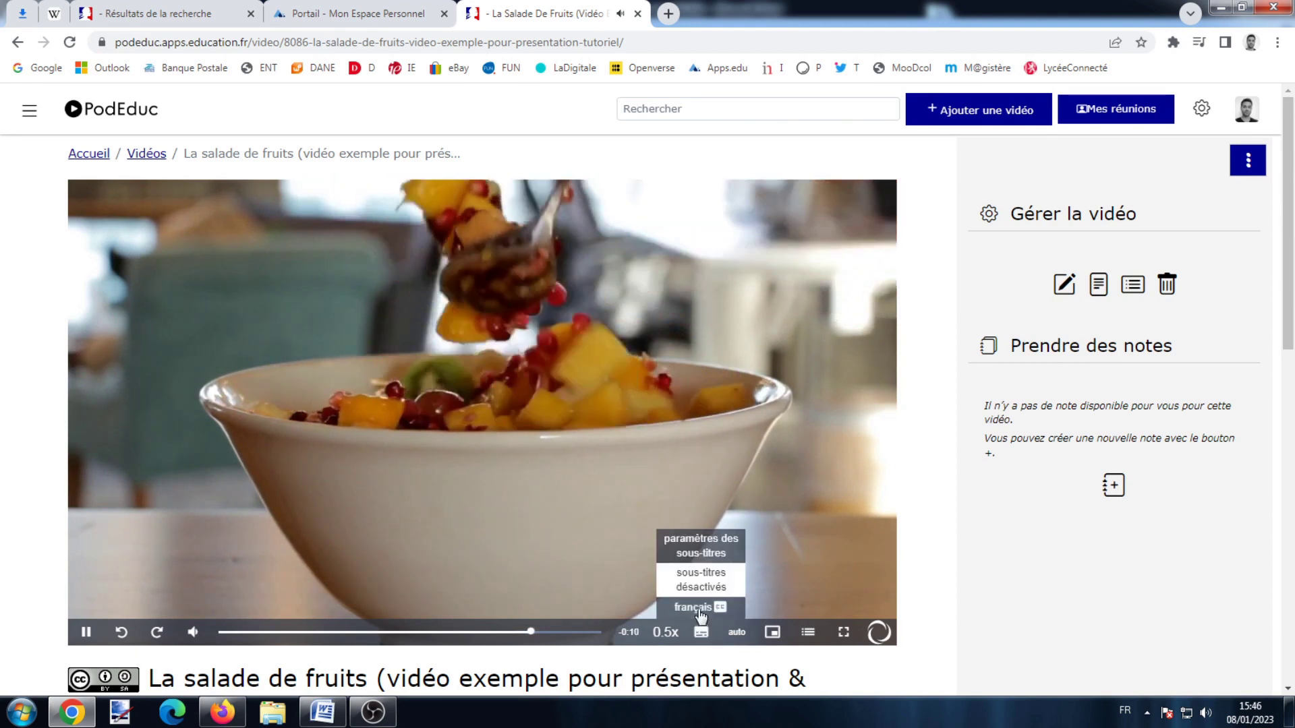
left_click(701, 609)
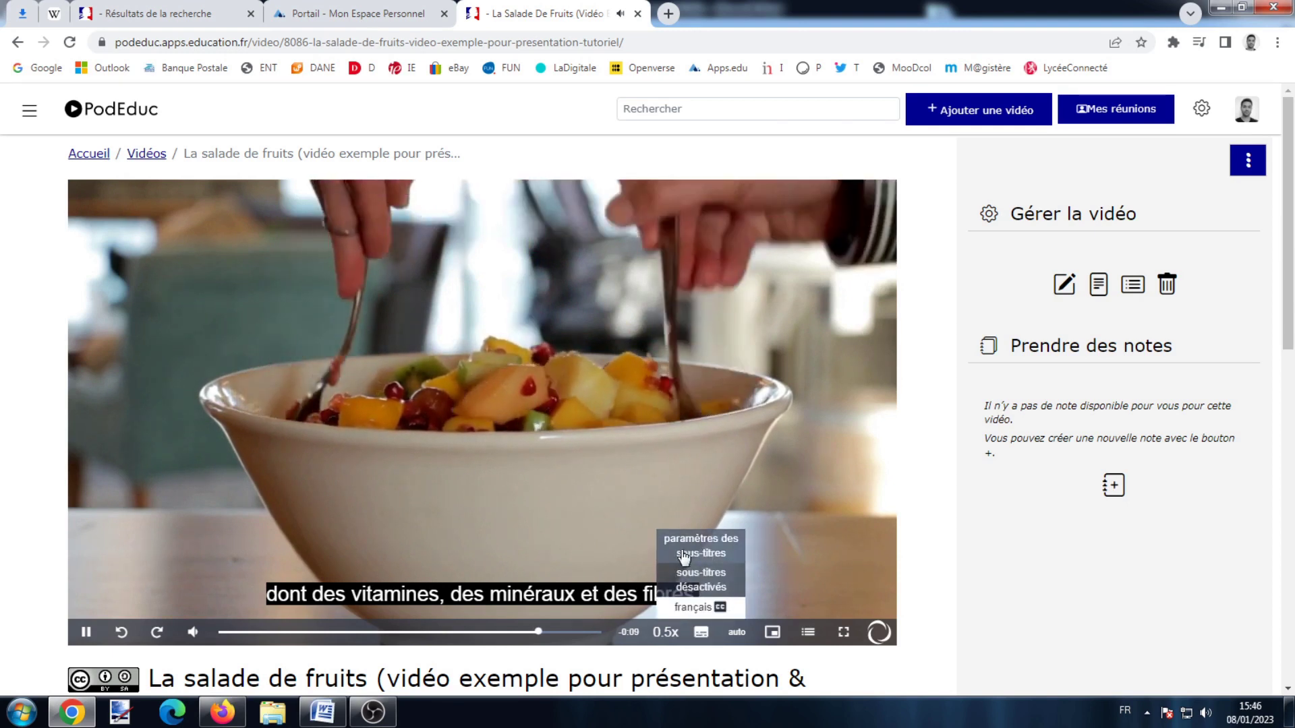
- In the subtitle settings, set the text colour to Bleu and the background colour to Blanc
left_click(685, 556)
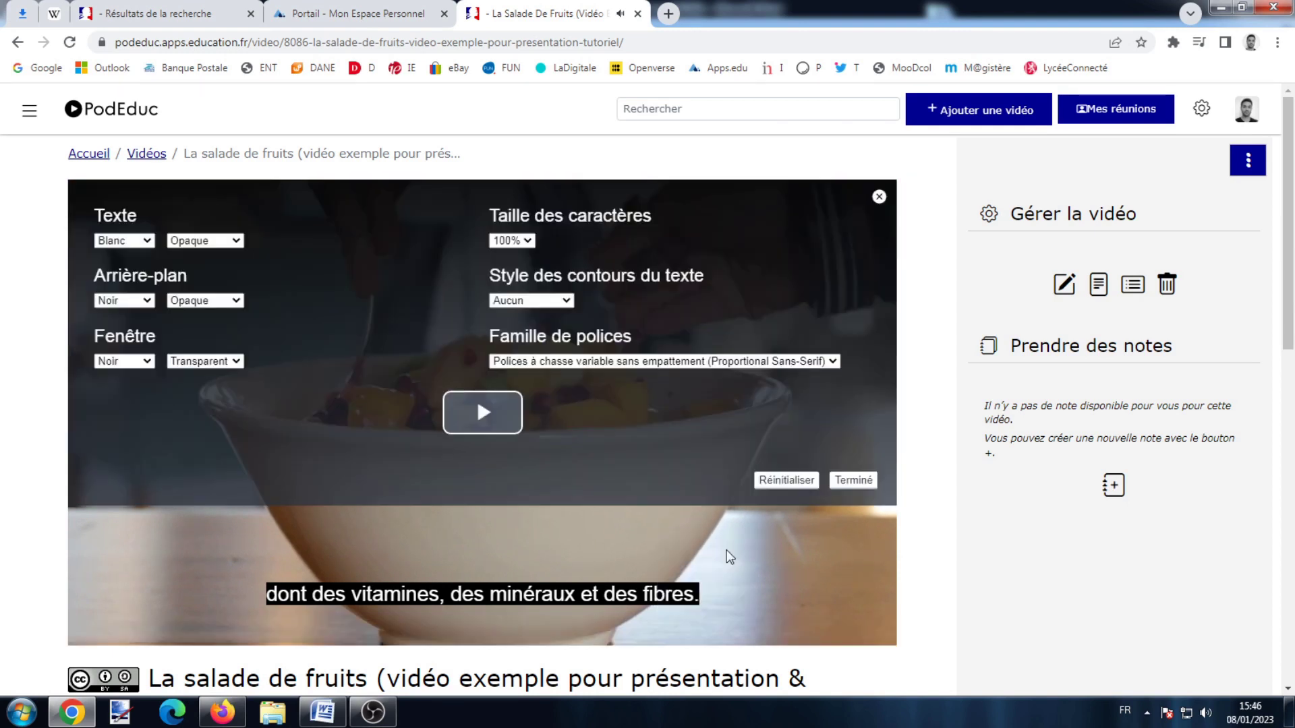
left_click(147, 241)
left_click(138, 310)
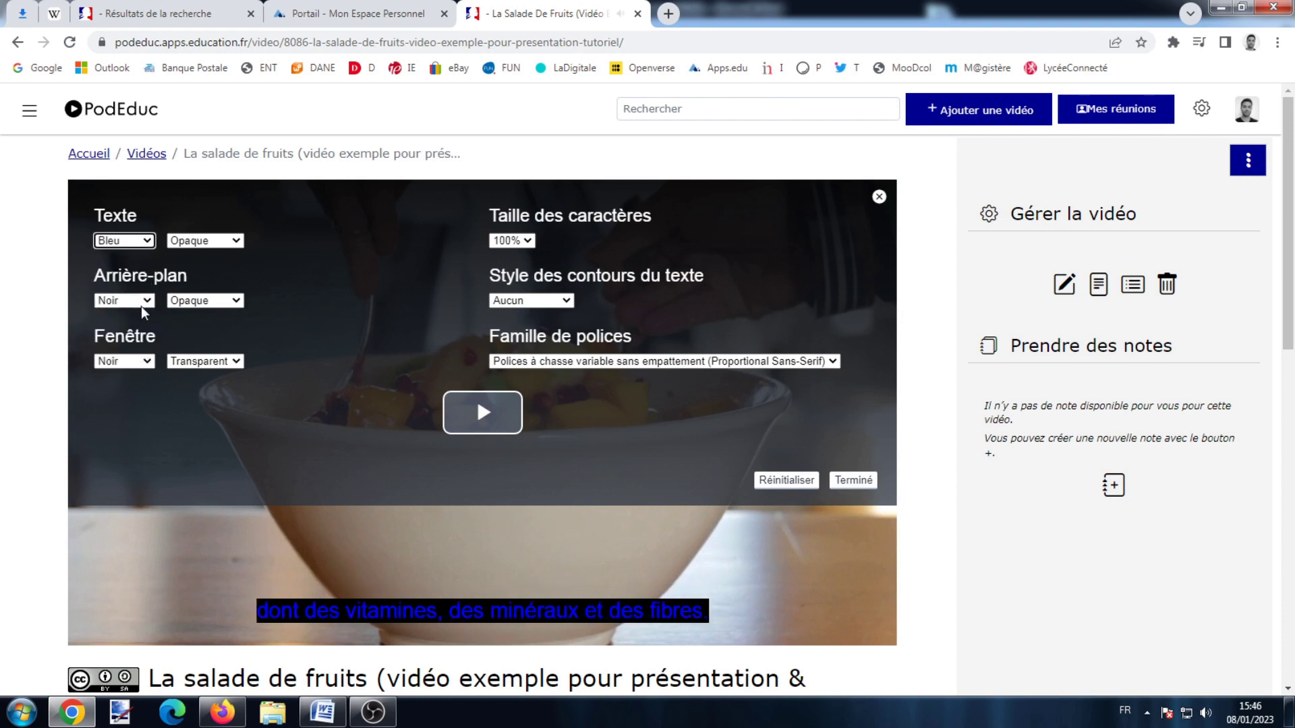
left_click(145, 301)
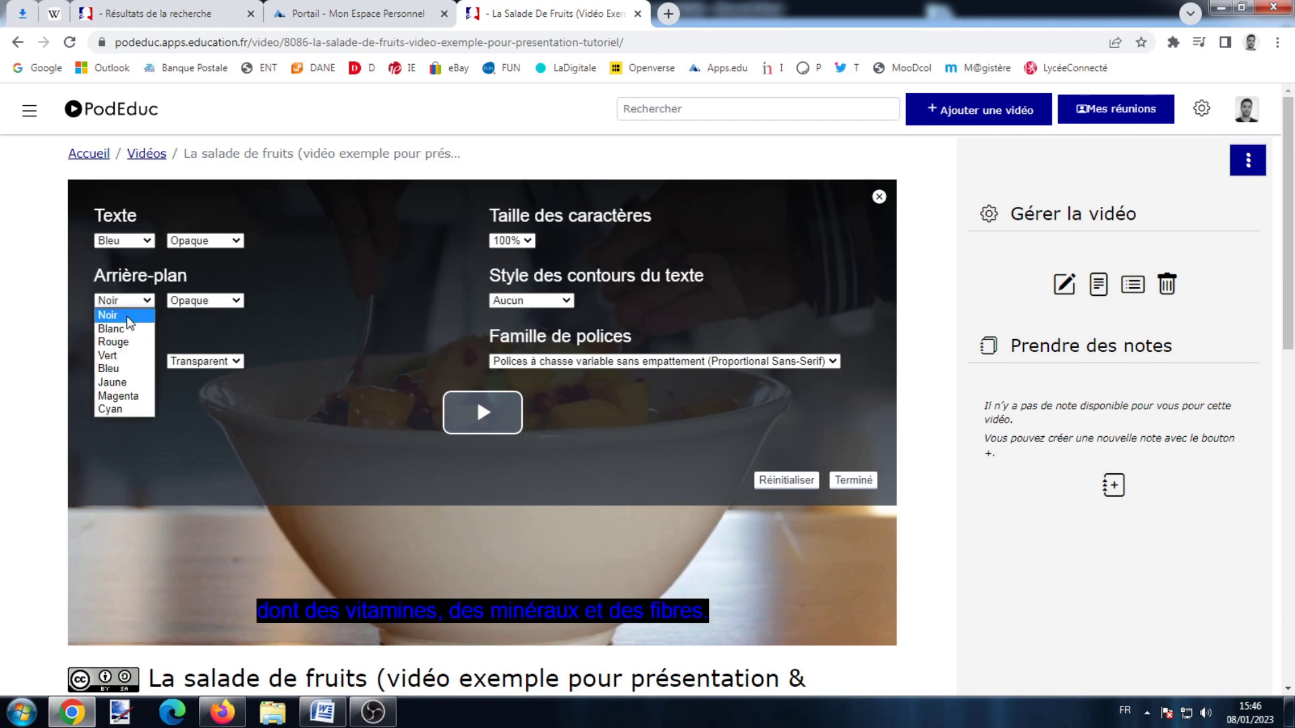
left_click(131, 326)
- Set the subtitle character size to 75% and close the subtitle settings with the video playing
left_click(529, 242)
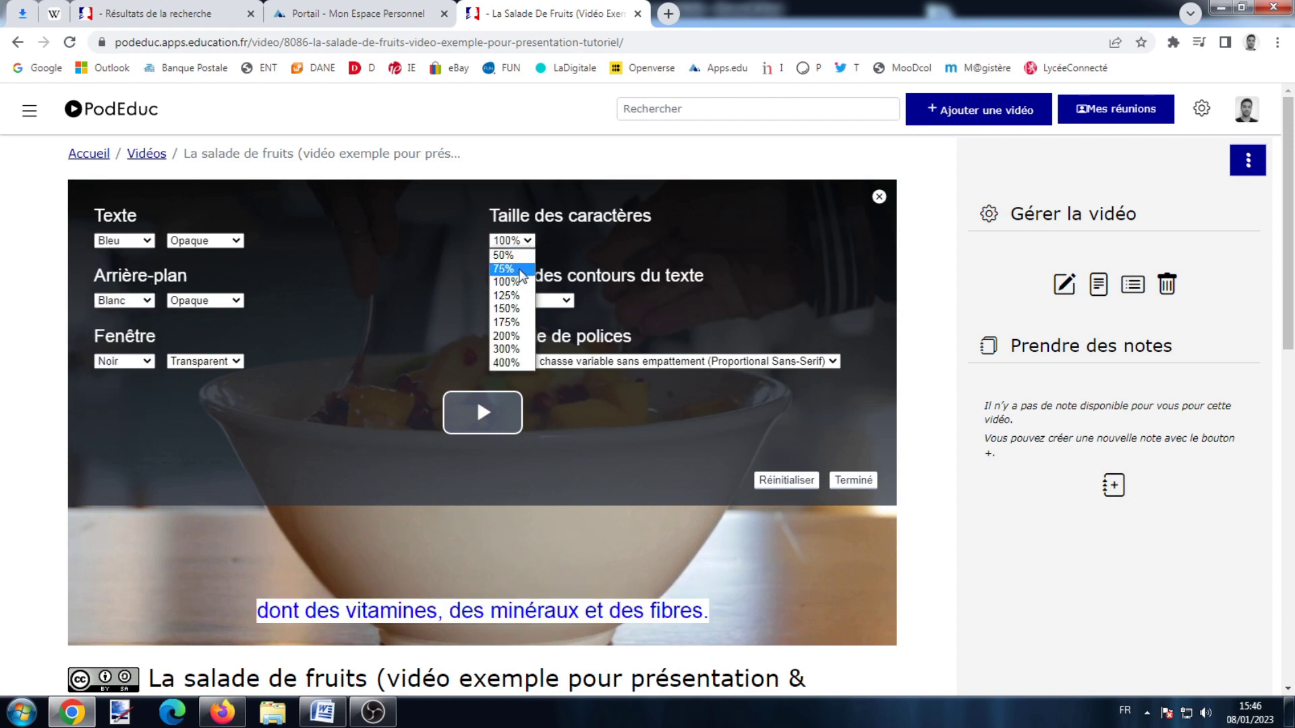
left_click(506, 269)
left_click(526, 242)
left_click(723, 270)
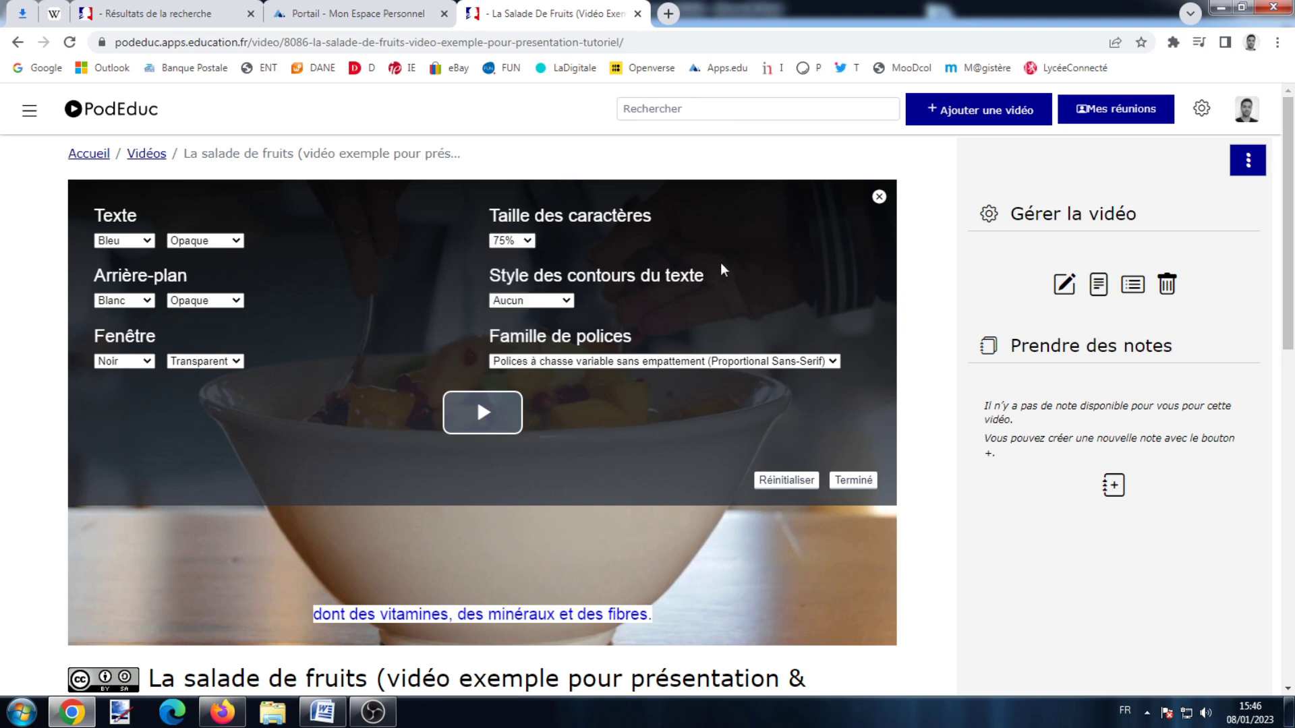
left_click(461, 399)
left_click(879, 197)
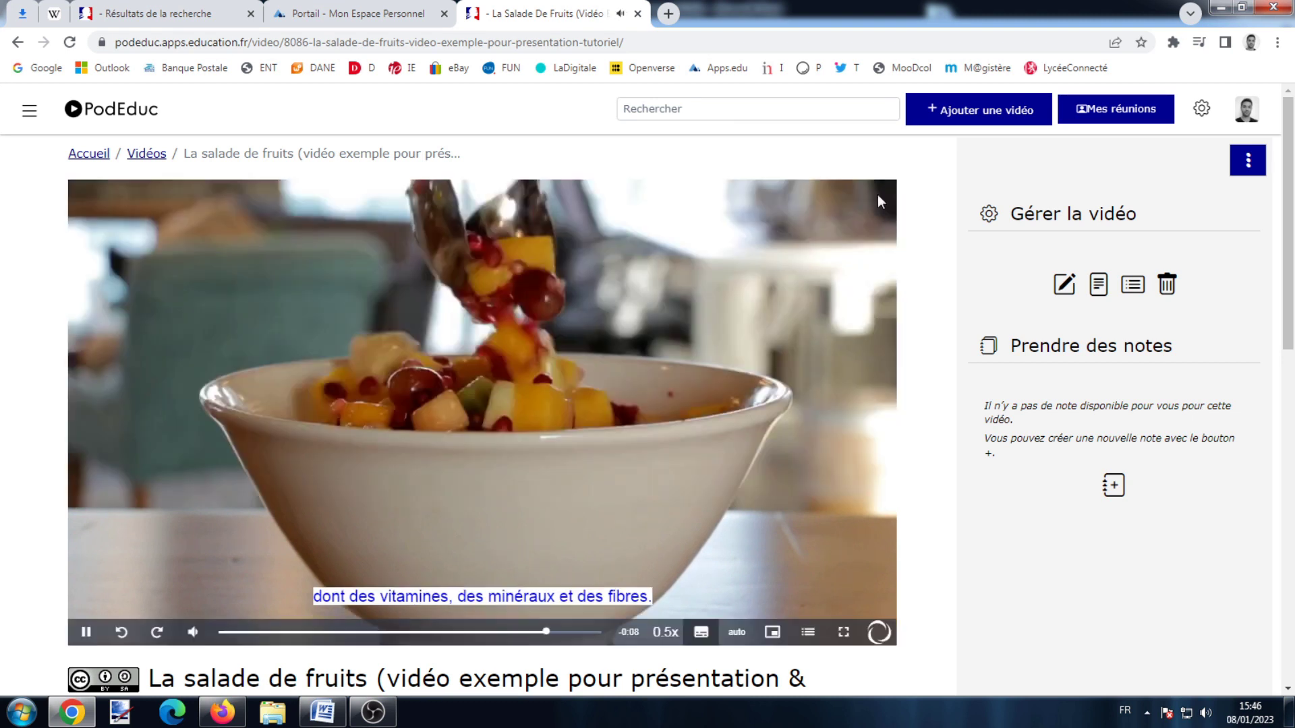
- Check the available video qualities and move playback back to about 28 seconds before the end
left_click(736, 632)
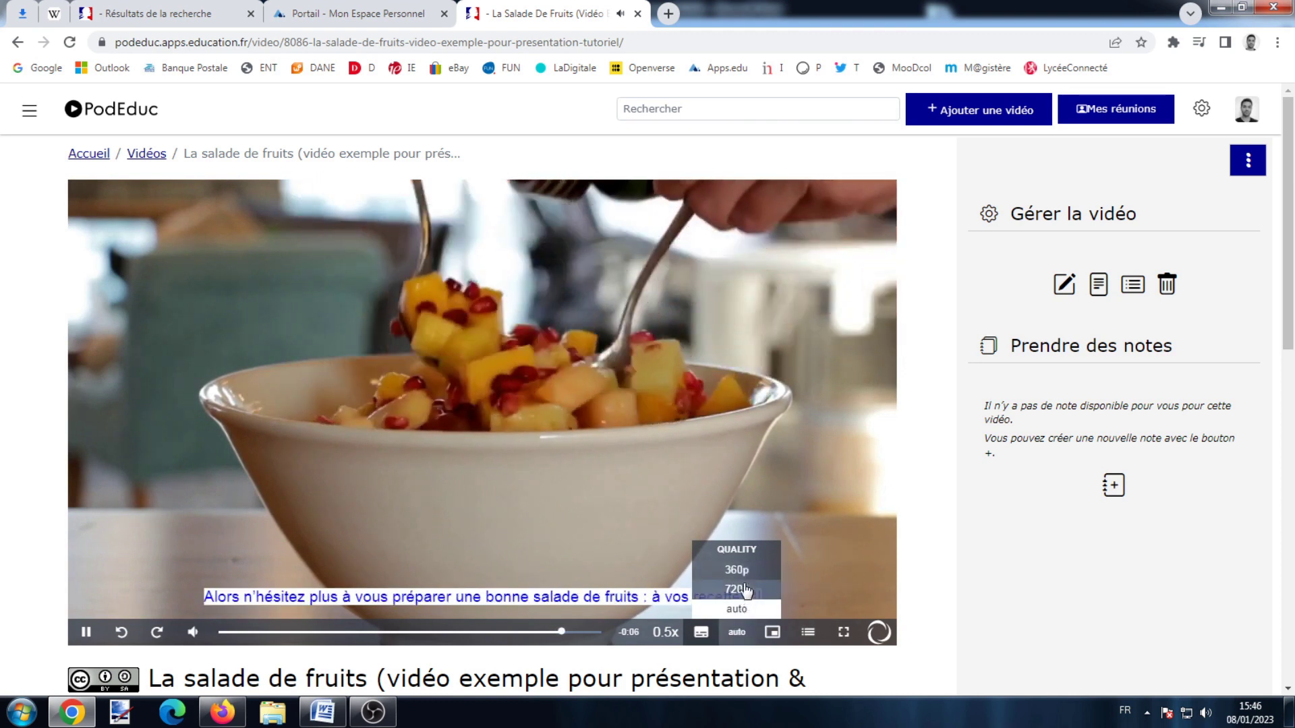
left_click(386, 633)
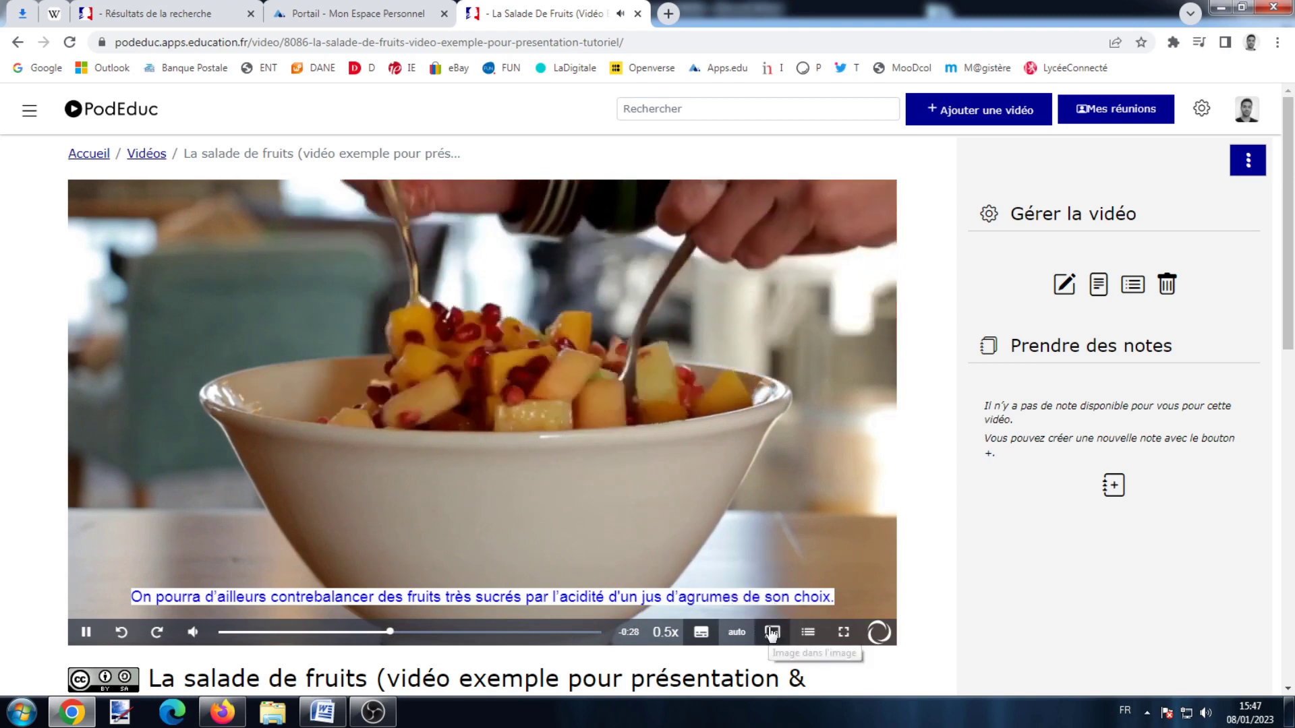
- Play the video in picture-in-picture mode and visit the other open browser tabs while it keeps playing
left_click(773, 632)
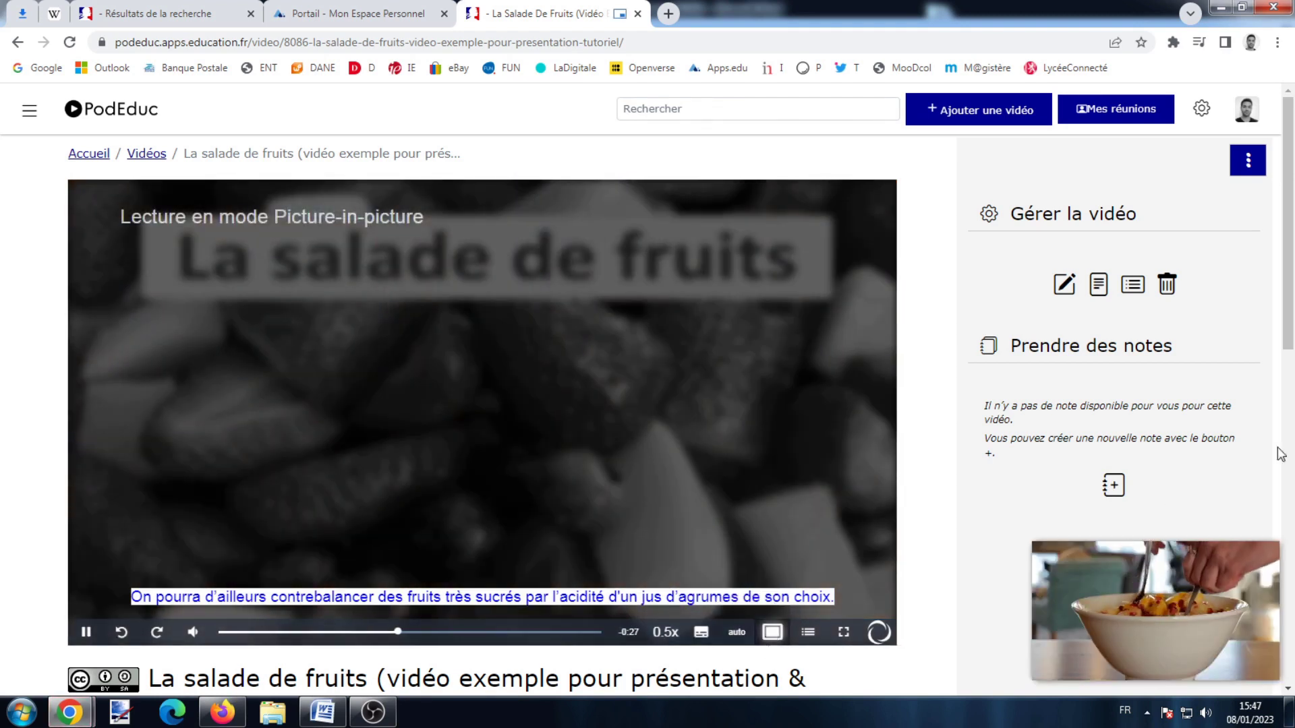
left_click(344, 14)
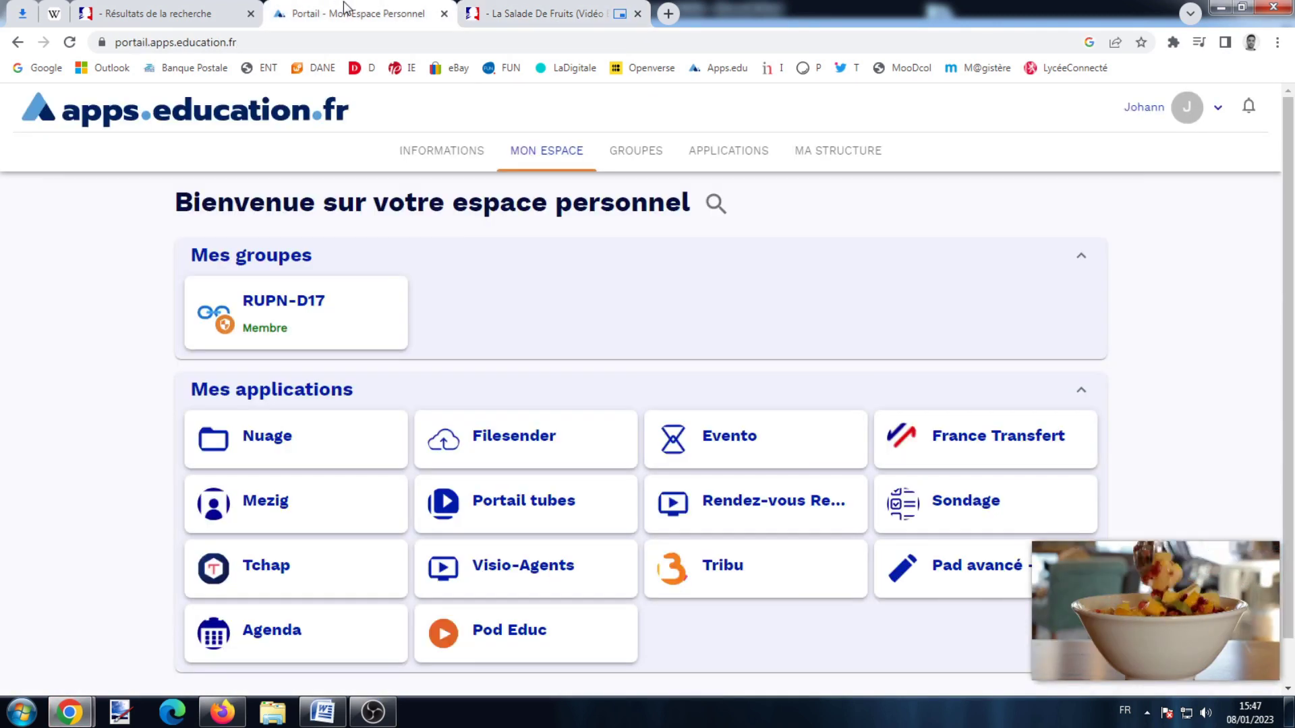
left_click(226, 8)
left_click(351, 9)
left_click(529, 8)
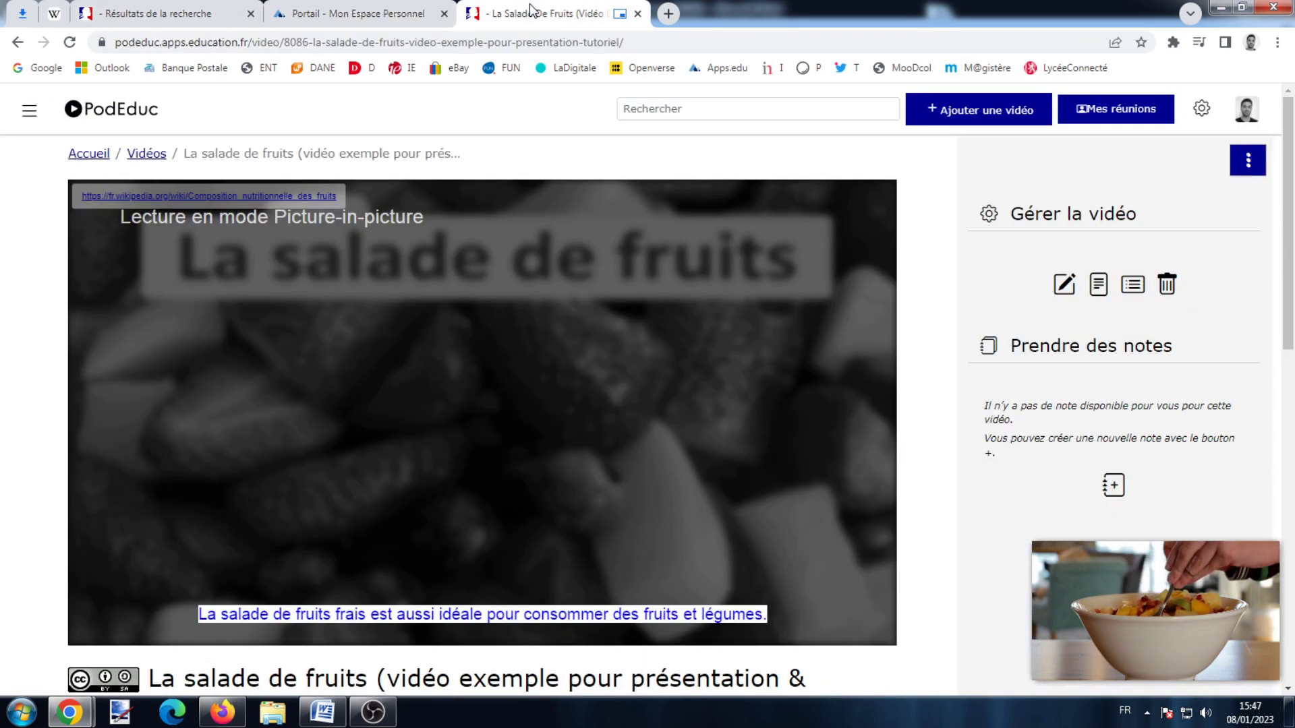
left_click(396, 10)
- Switch to the Word notes document and enter "dadadad" under the "Prise de notes de la vidéo" heading
left_click(322, 712)
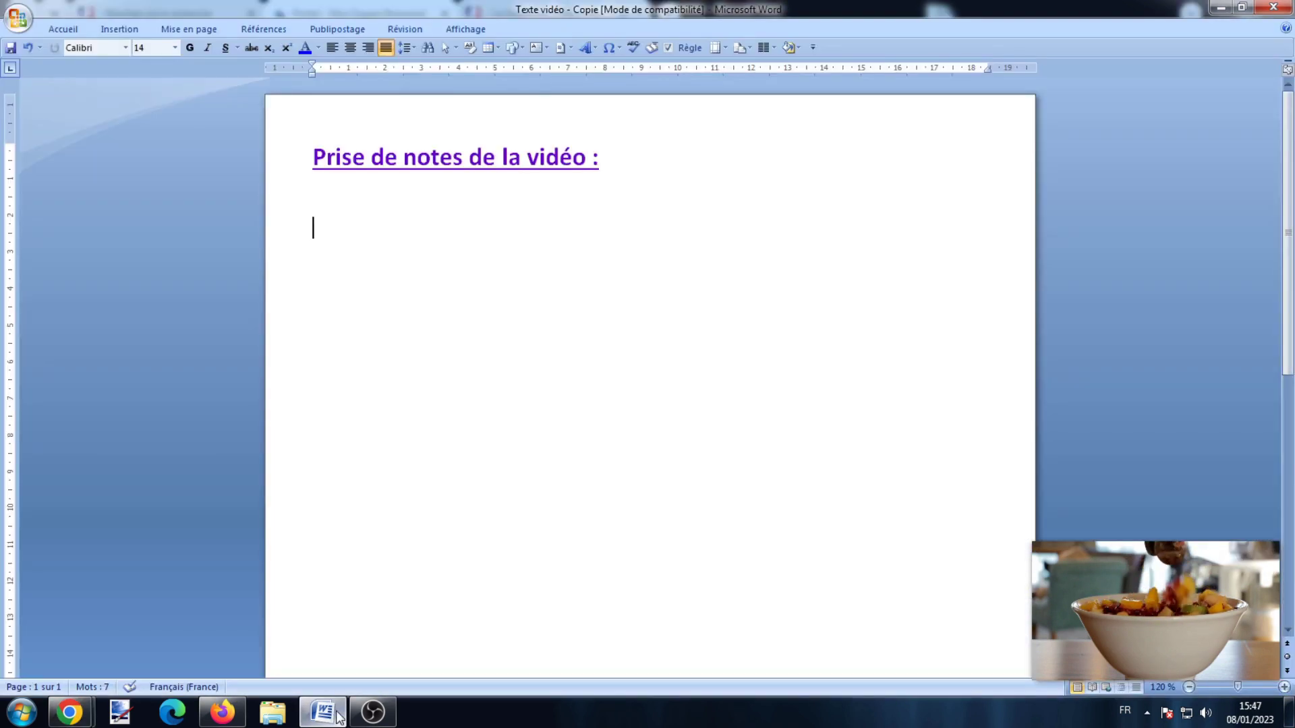
type("dadadad")
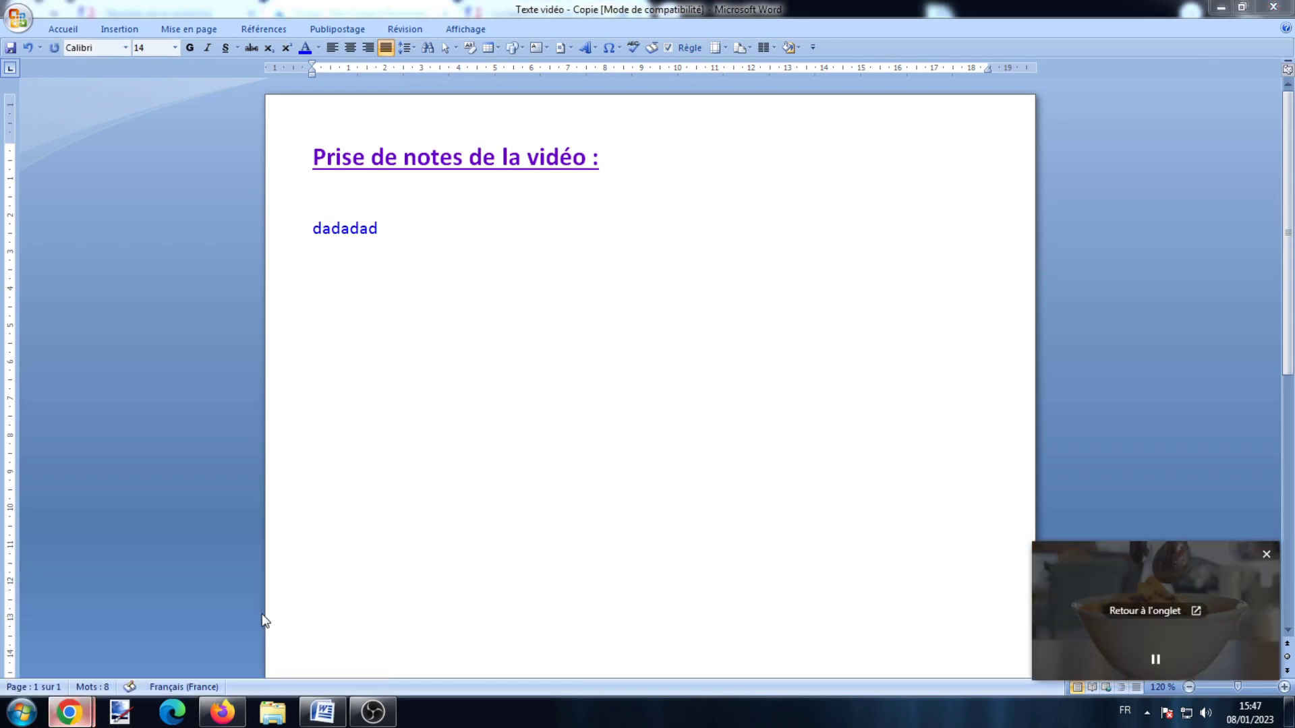
- Switch back to Chrome, return to the fruit salad video's tab, and close the picture-in-picture window
mouse_move(68, 708)
left_click(229, 622)
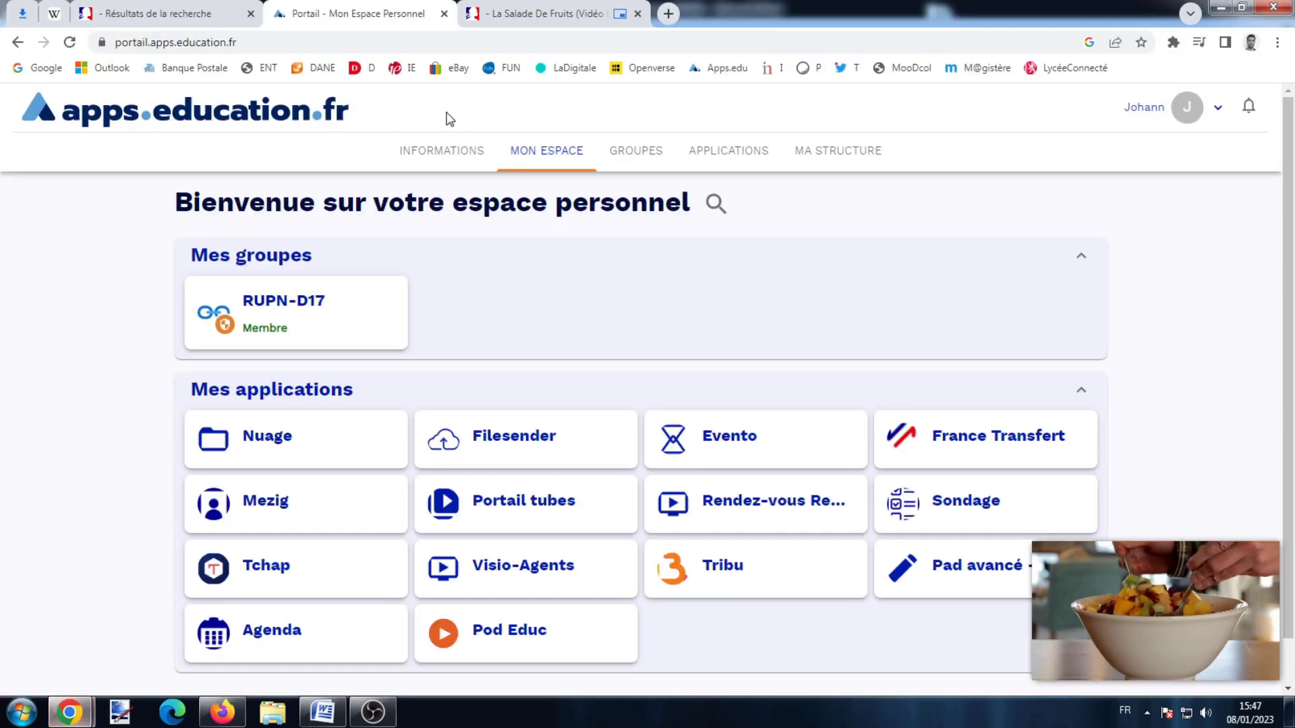
left_click(1146, 610)
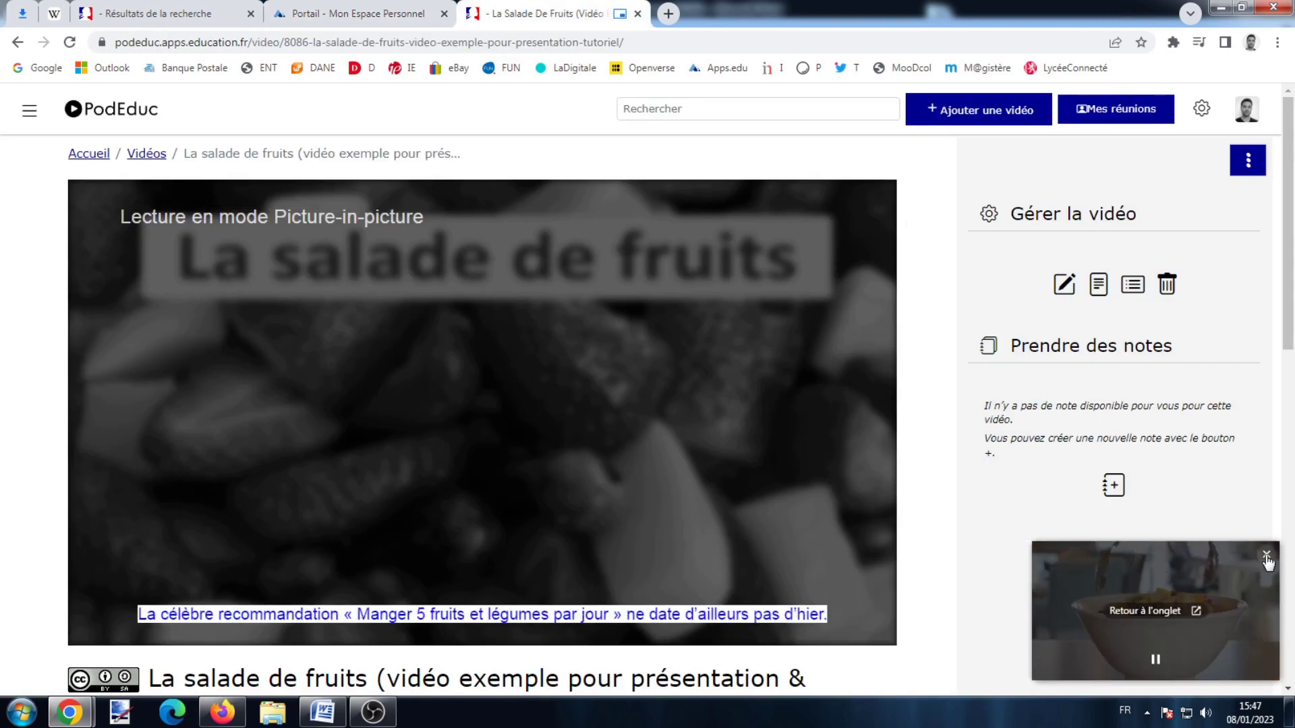
left_click(1266, 557)
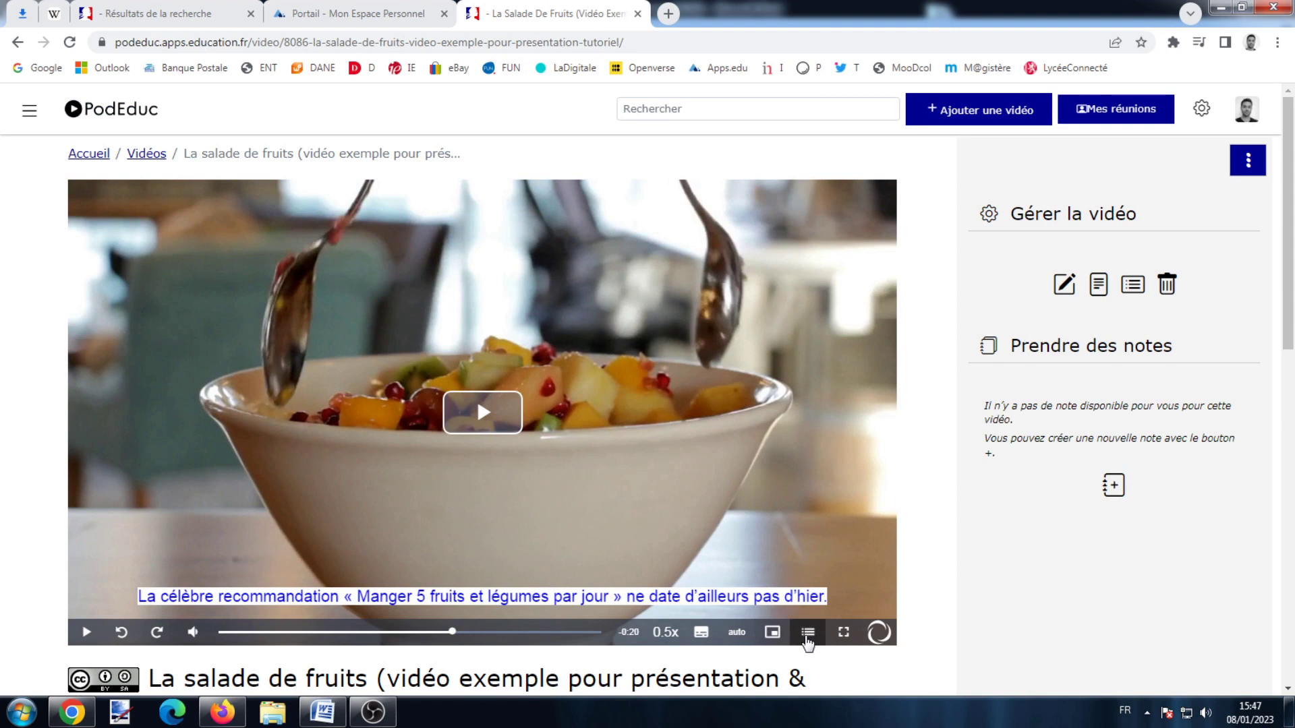
- Display the video's chapter list and start playback from the beginning
left_click(807, 634)
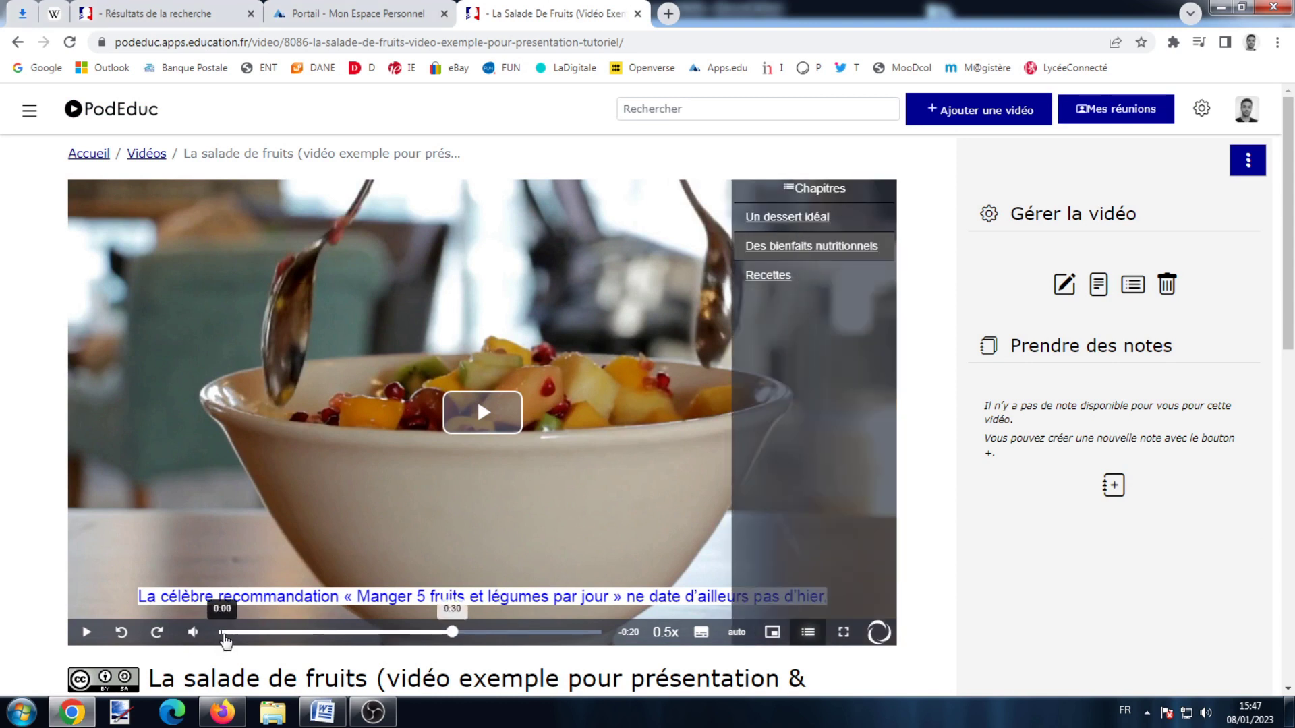
left_click(224, 632)
left_click(490, 416)
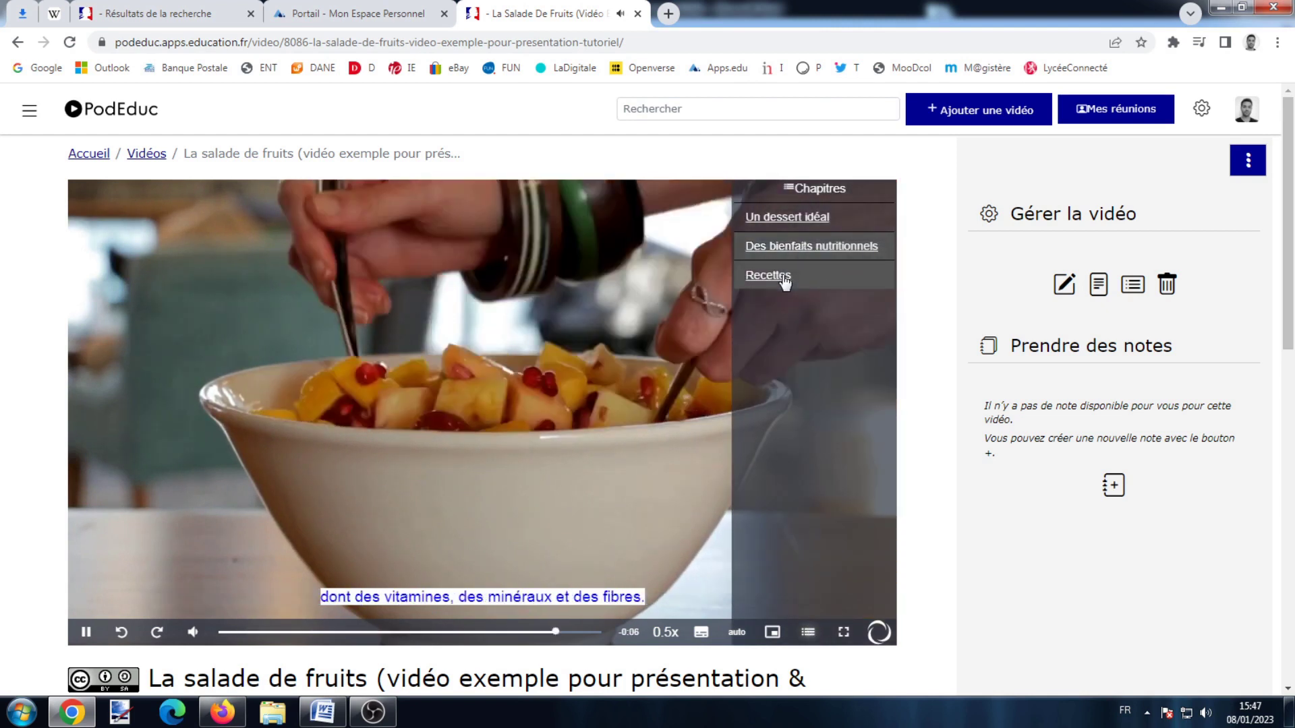
- Jump to the Recettes chapter and pause the video
left_click(769, 276)
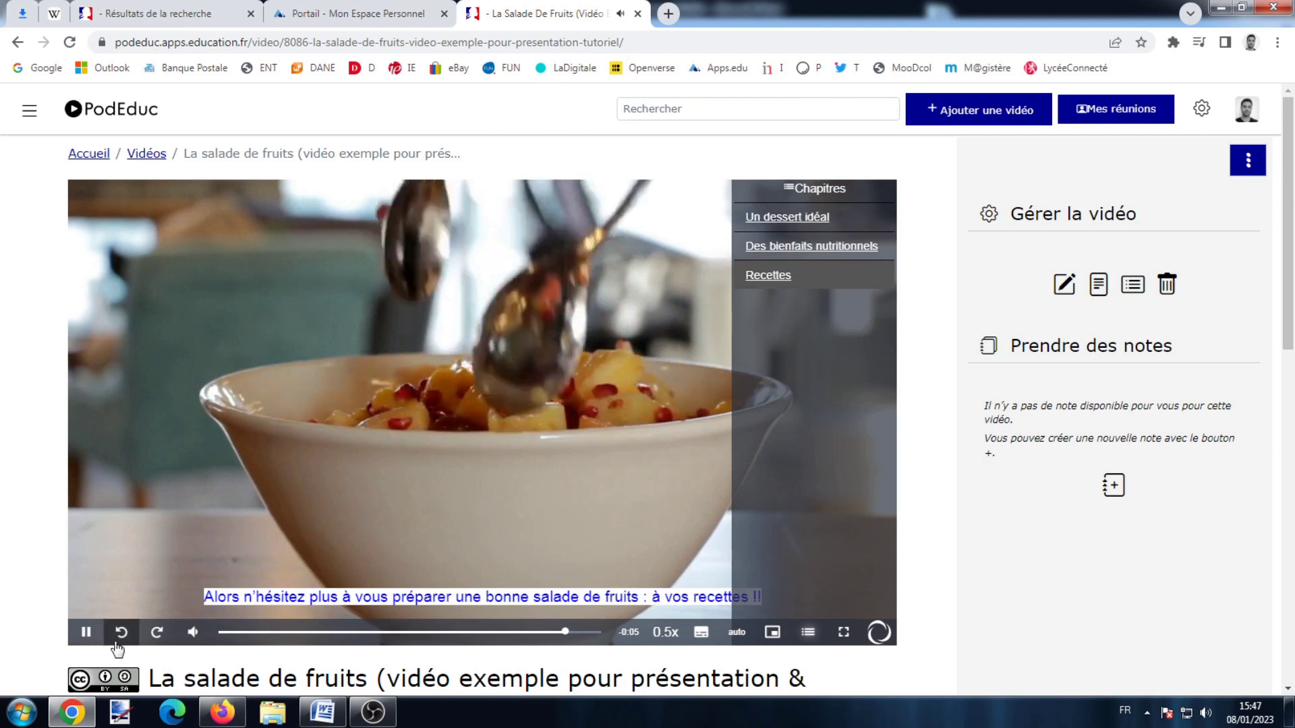
key("space")
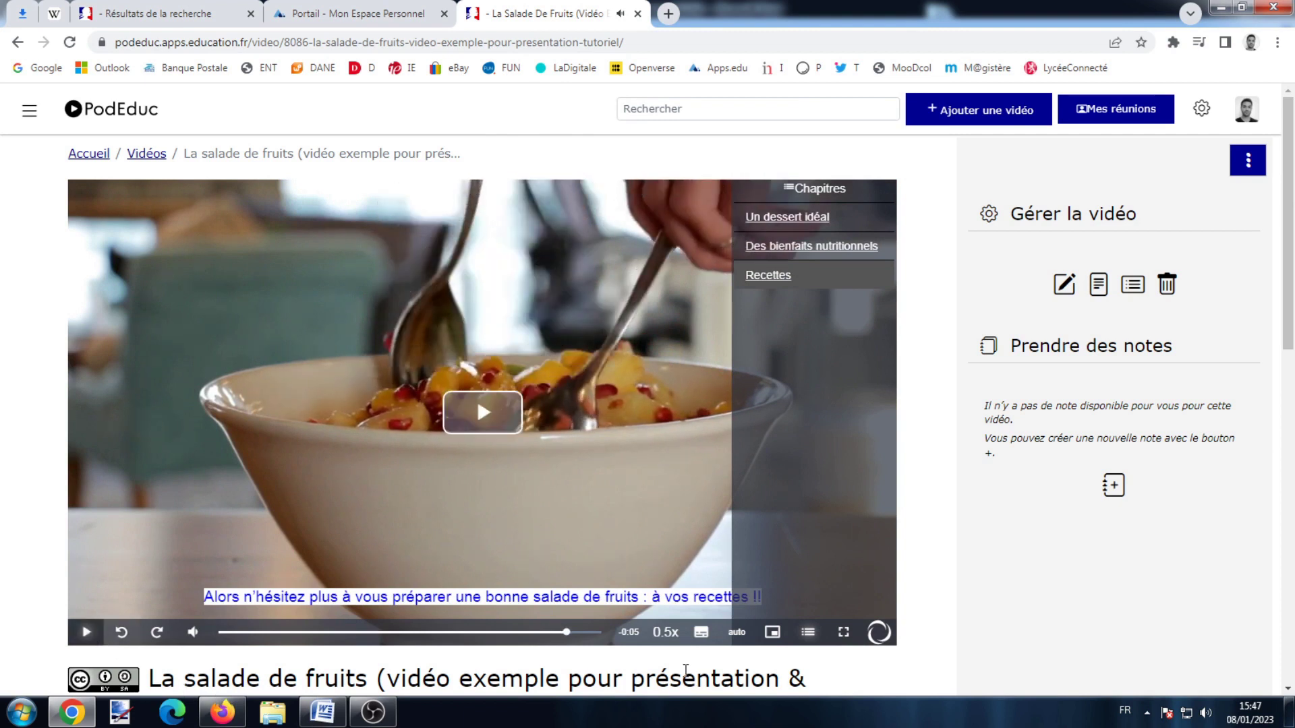
- Display the video in full screen twice, returning to the normal page view each time
left_click(844, 634)
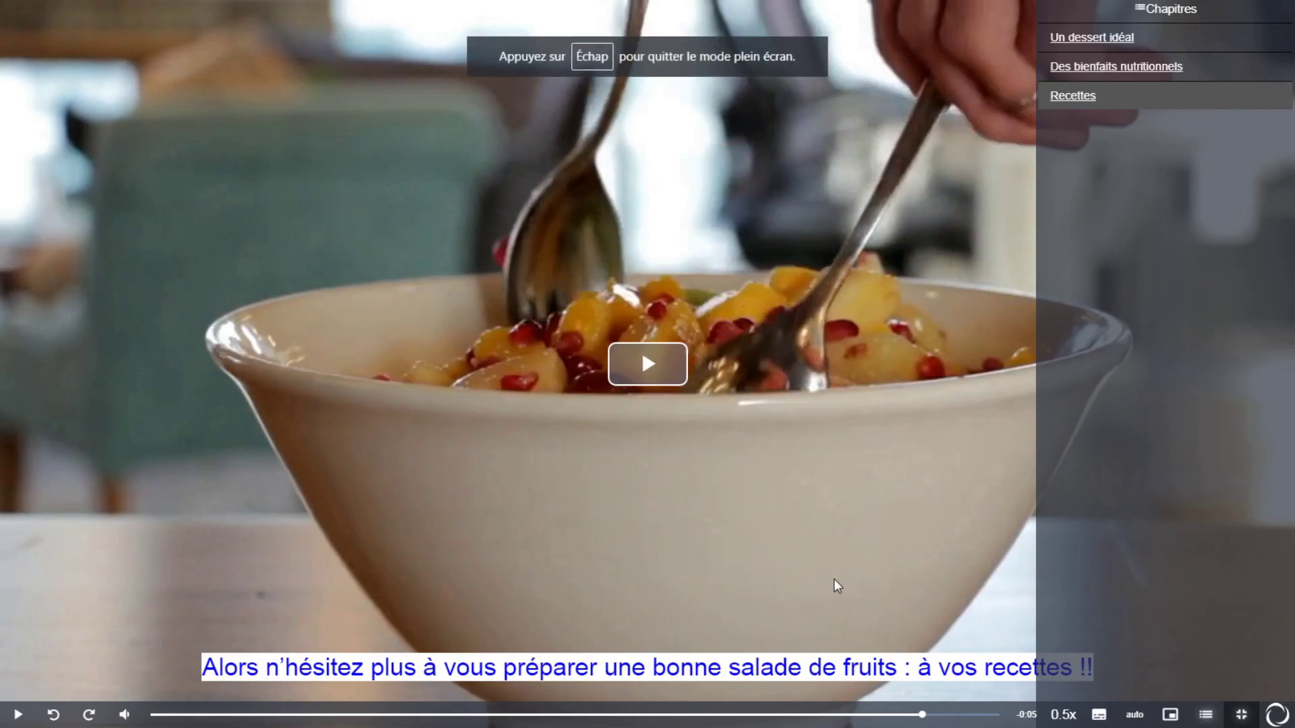
key("Escape")
double_click(509, 316)
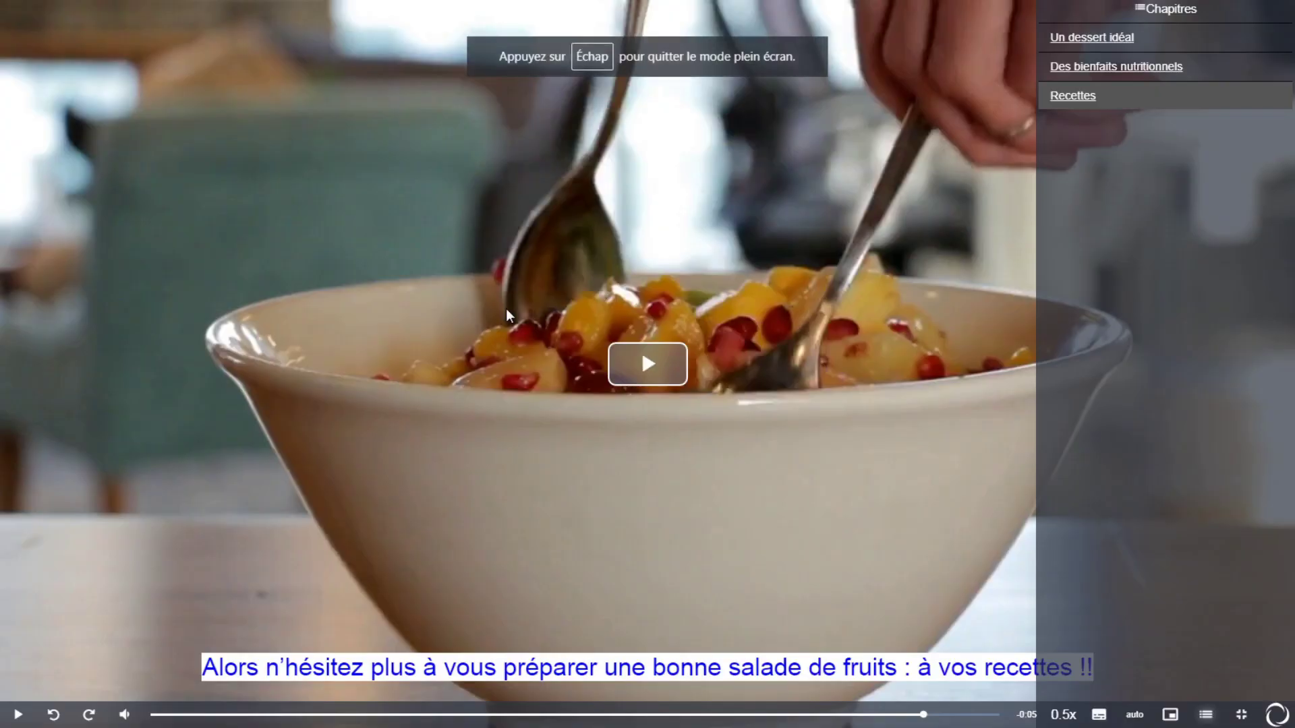
double_click(506, 309)
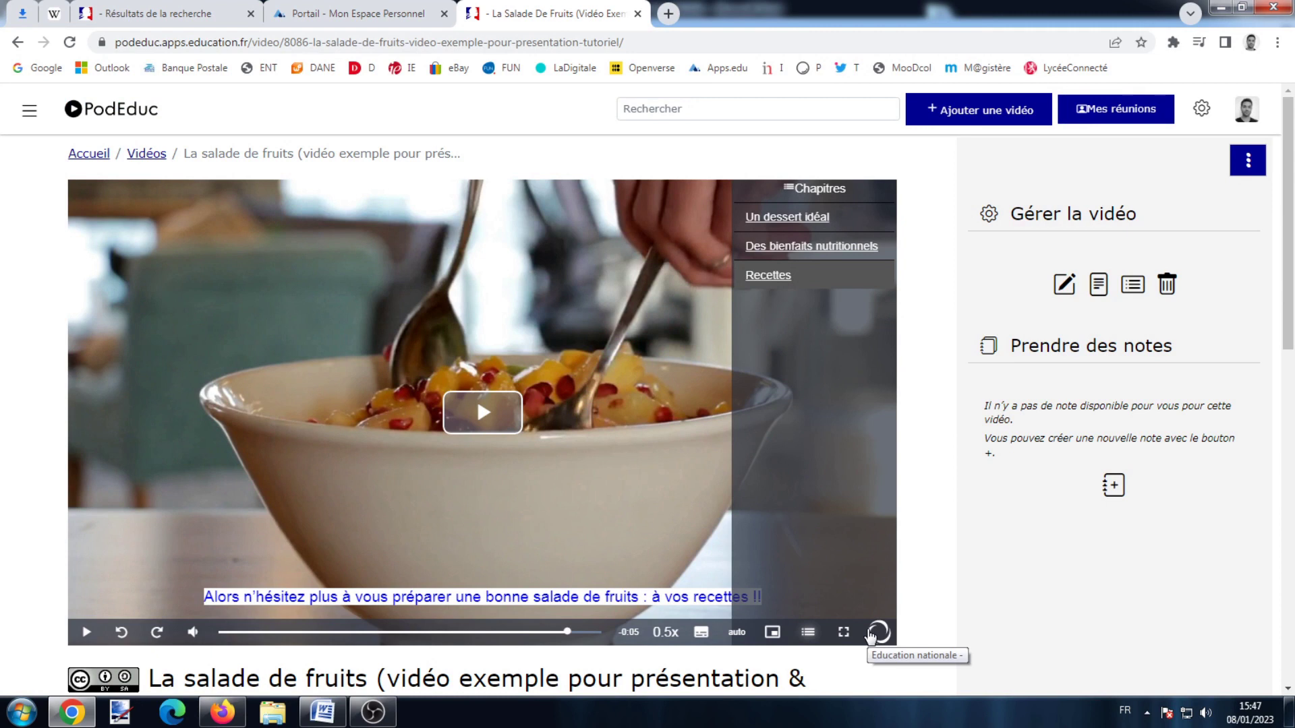
- Open the enriched version (Version enrichie) of the fruit salad video from its information area
scroll(871, 635, "down", 5)
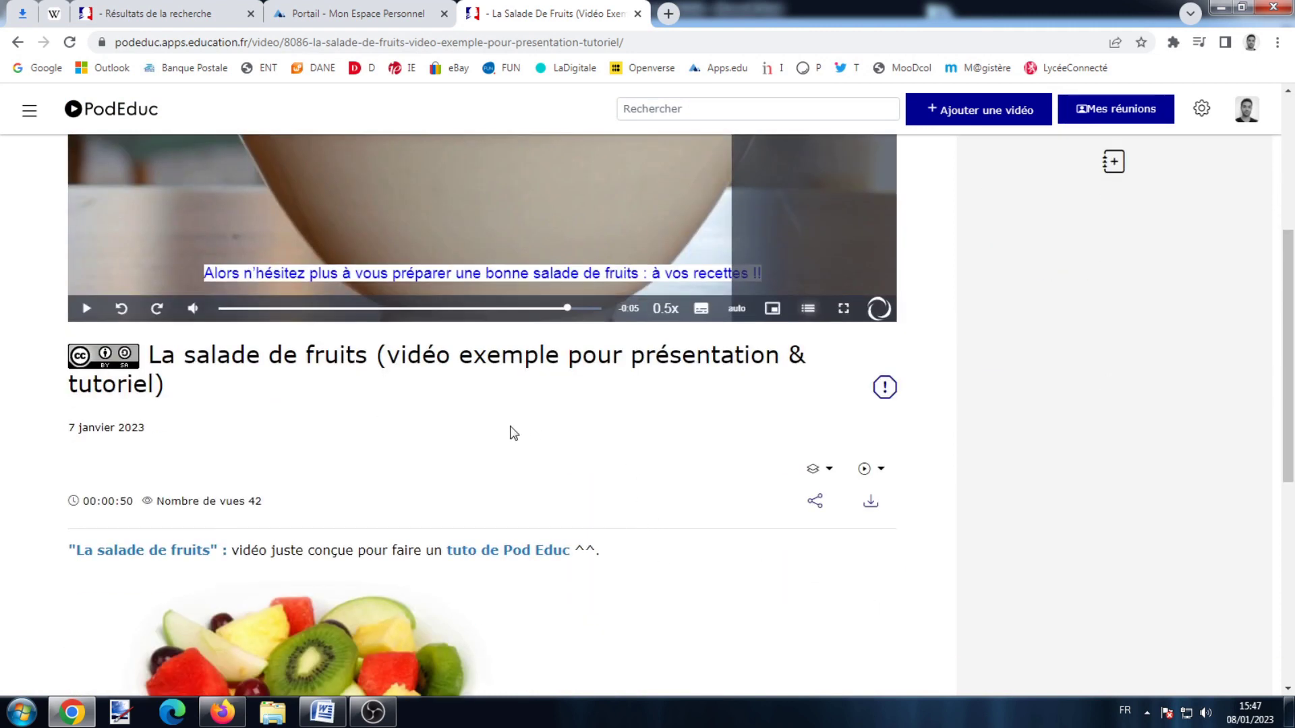
scroll(510, 433, "down", 2)
scroll(920, 335, "up", 2)
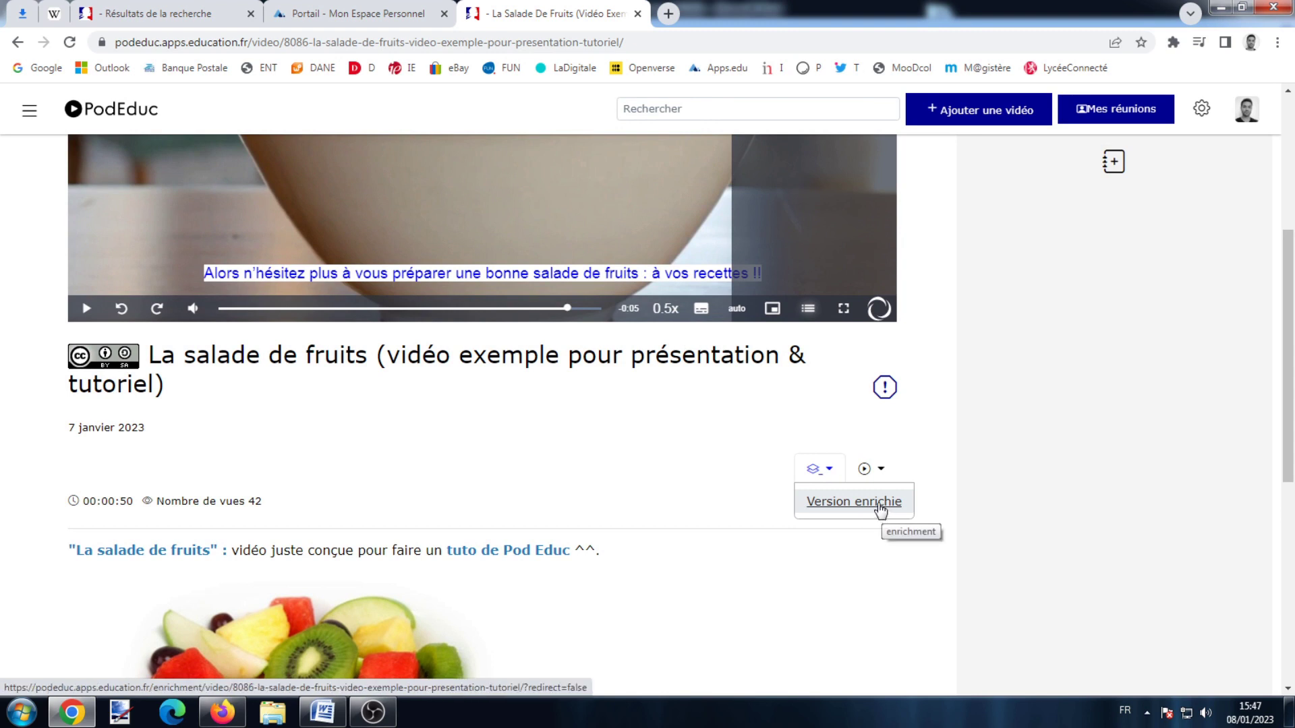
left_click(854, 502)
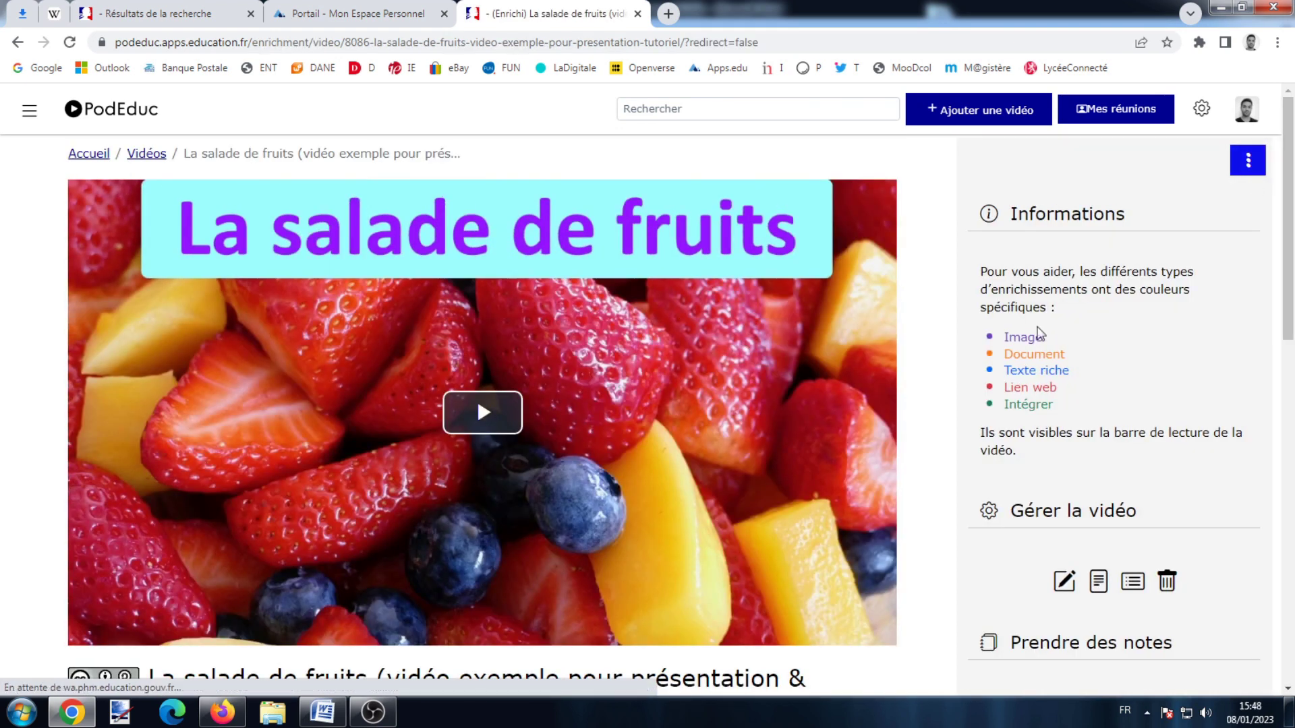
- Play the enriched video until the "Pas de sucre en plus !!" enrichment is displayed and pause it there
left_click(483, 412)
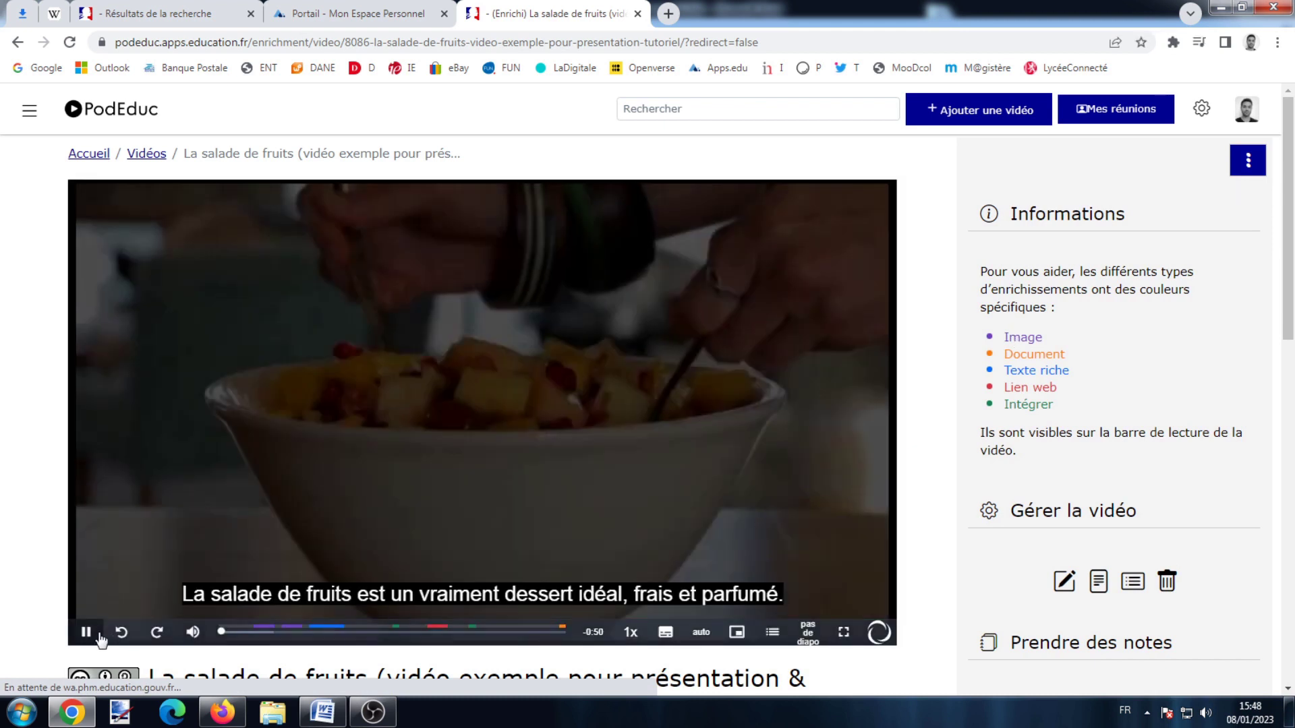
left_click(98, 634)
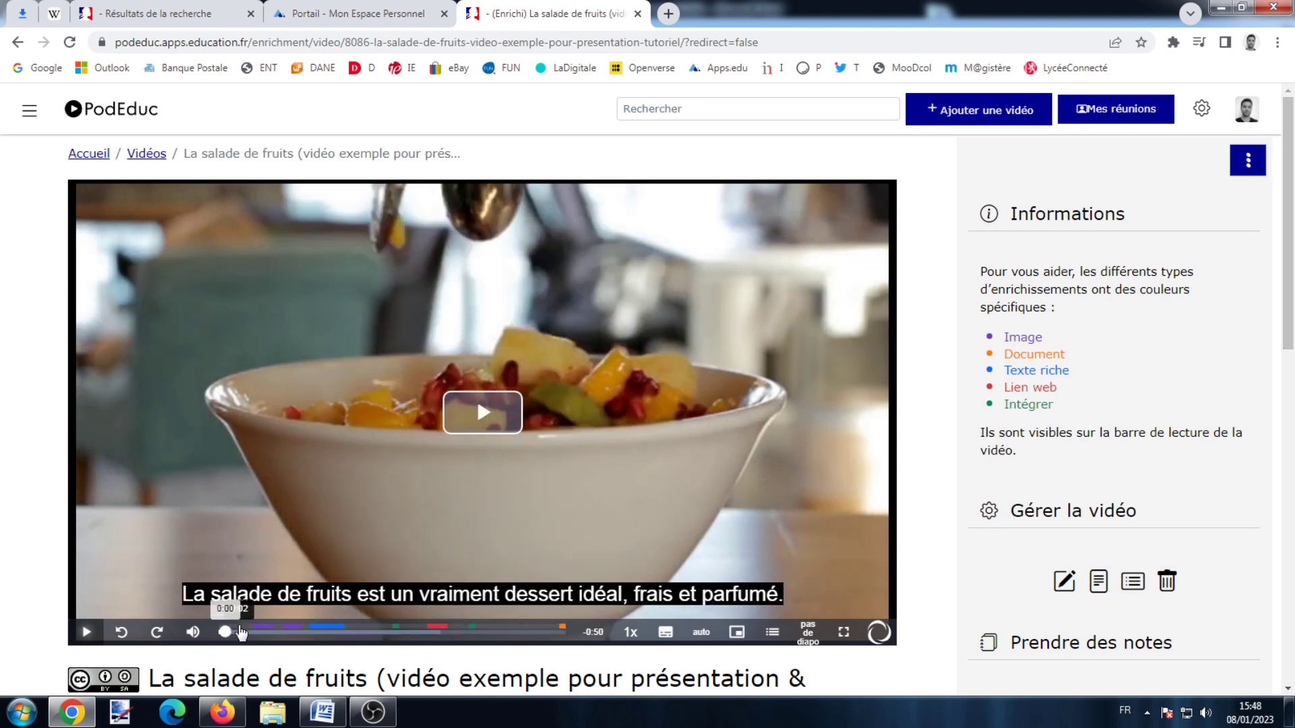
left_click(494, 424)
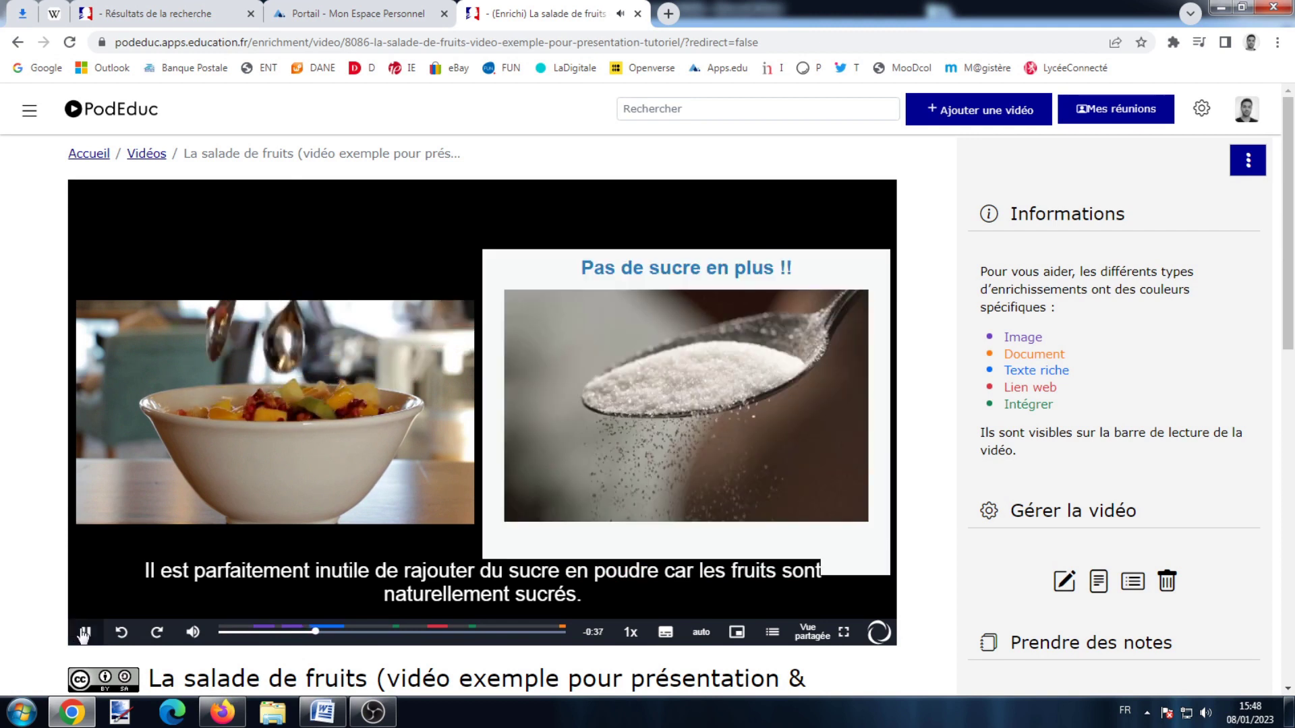
left_click(663, 508)
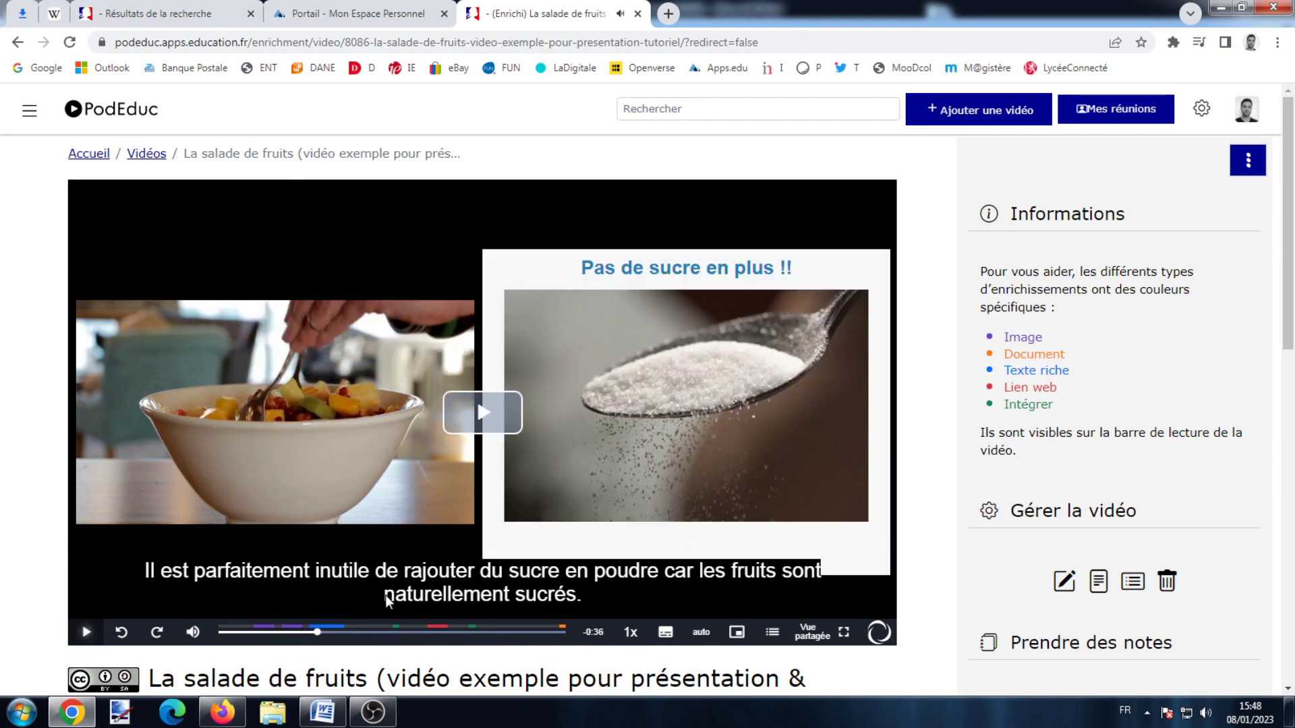
- Set the enriched display mode to pip vidéo
mouse_move(827, 628)
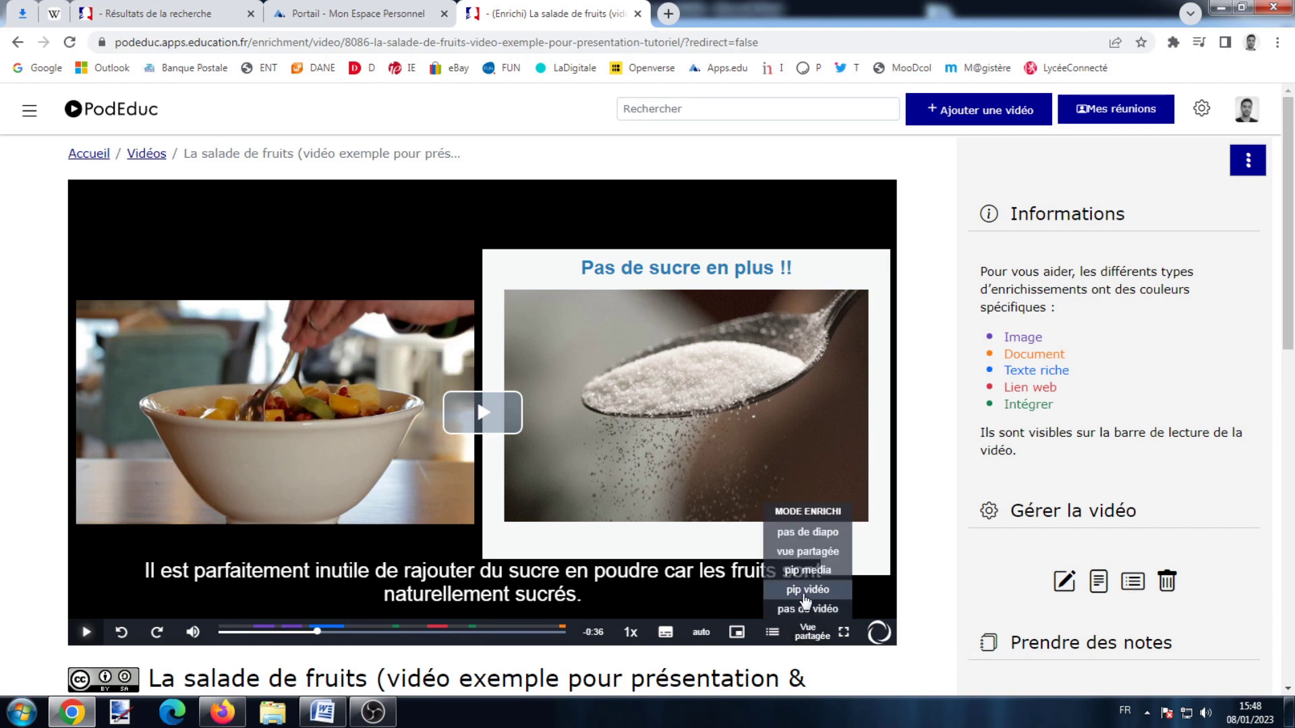
left_click(806, 600)
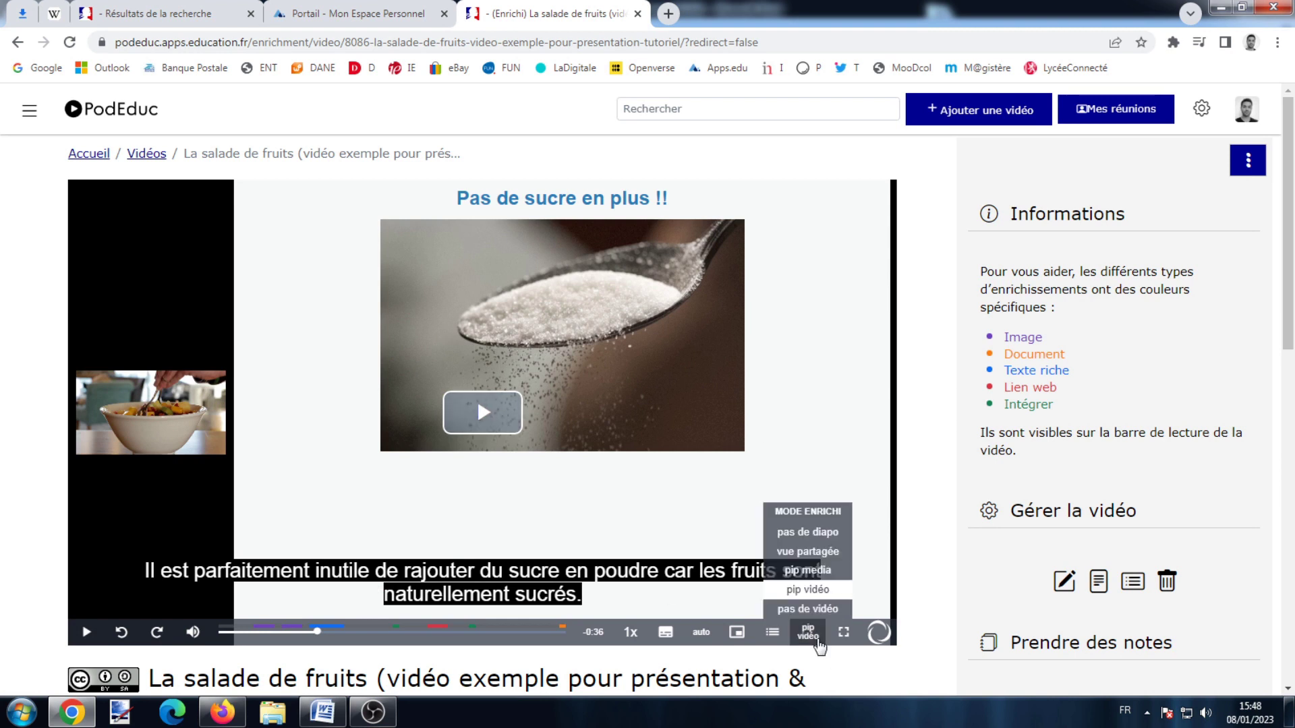
- Switch the enriched display mode through pip media, pas de diapo and pas de vidéo, ending on vue partagée
left_click(818, 569)
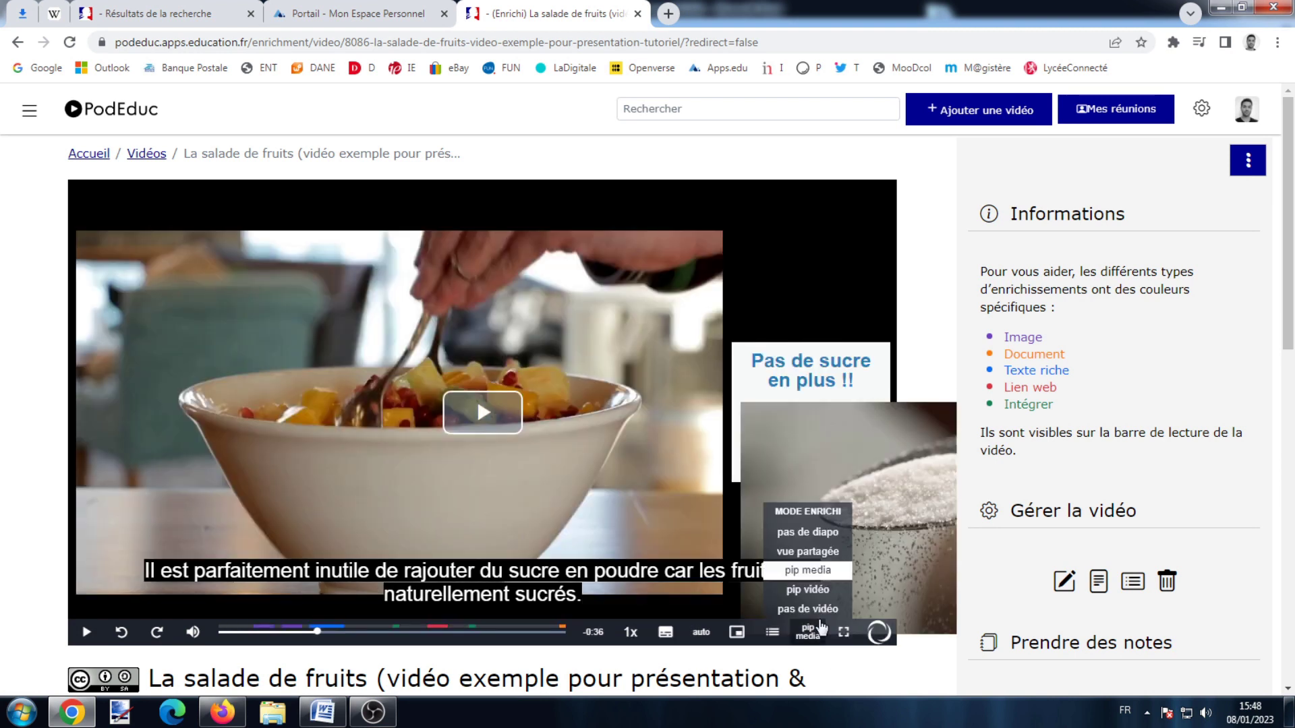
left_click(815, 532)
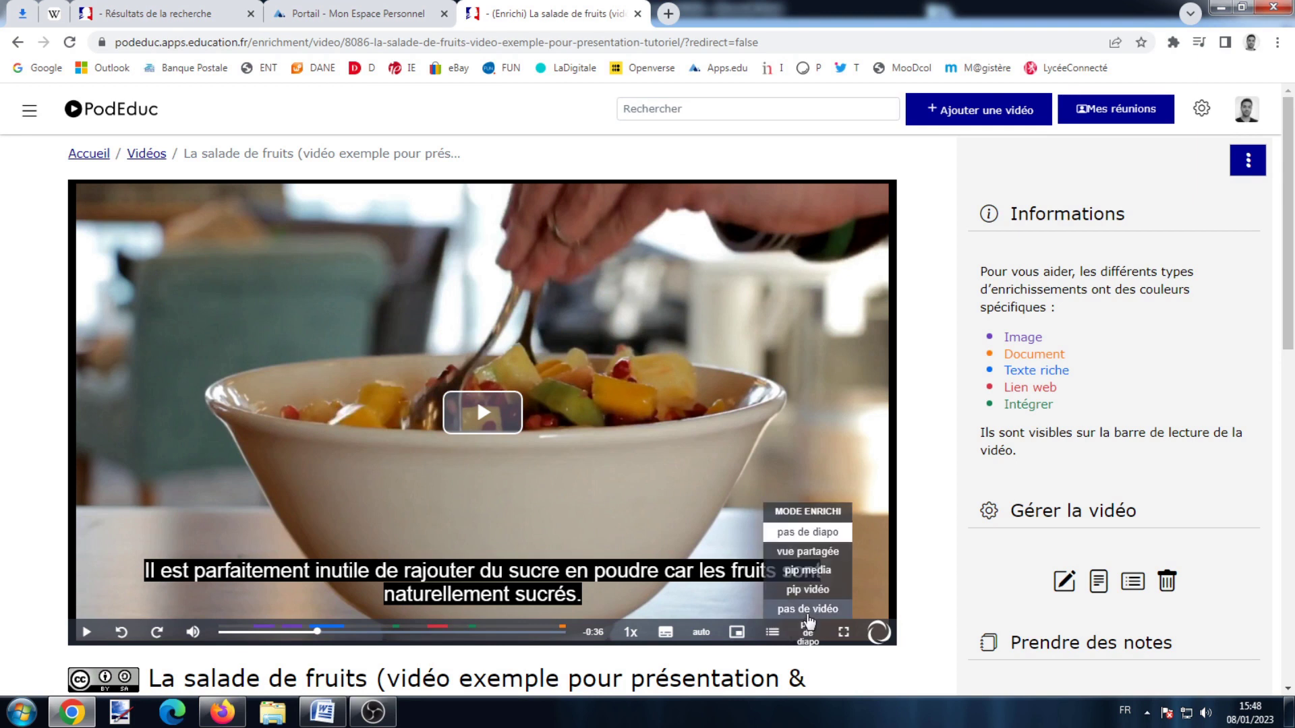
left_click(808, 609)
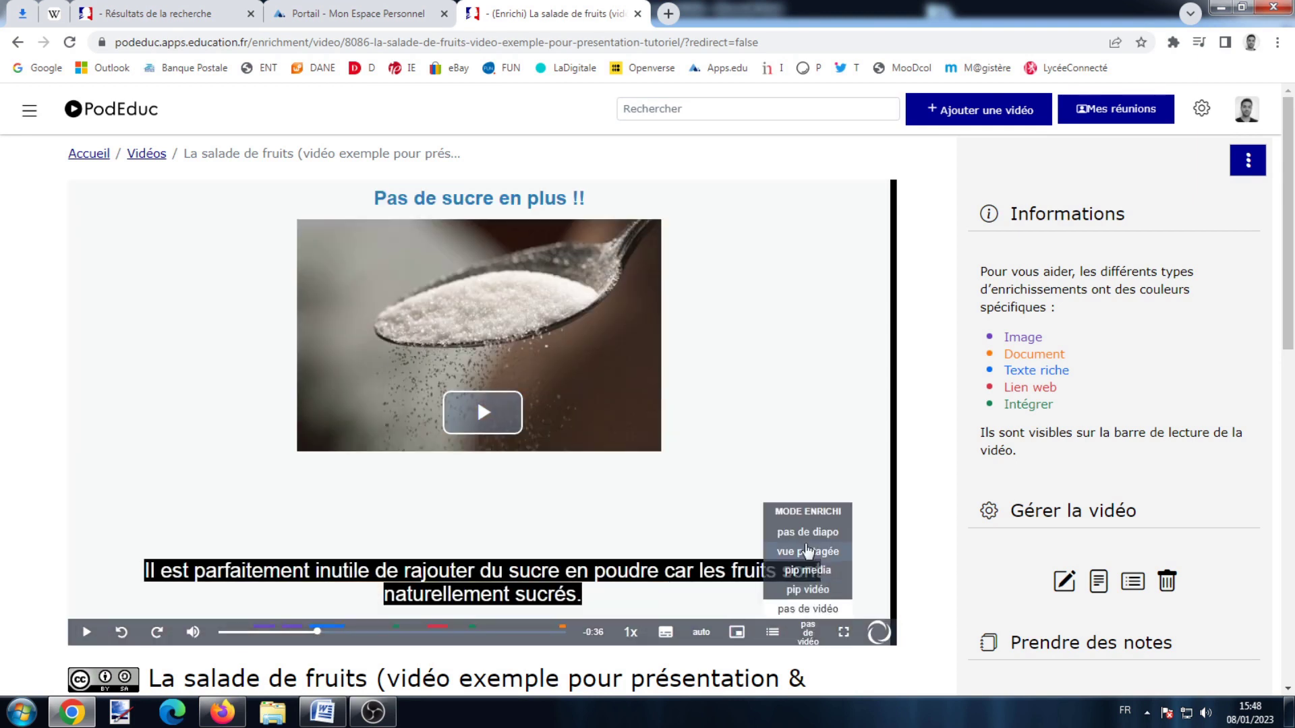
left_click(808, 551)
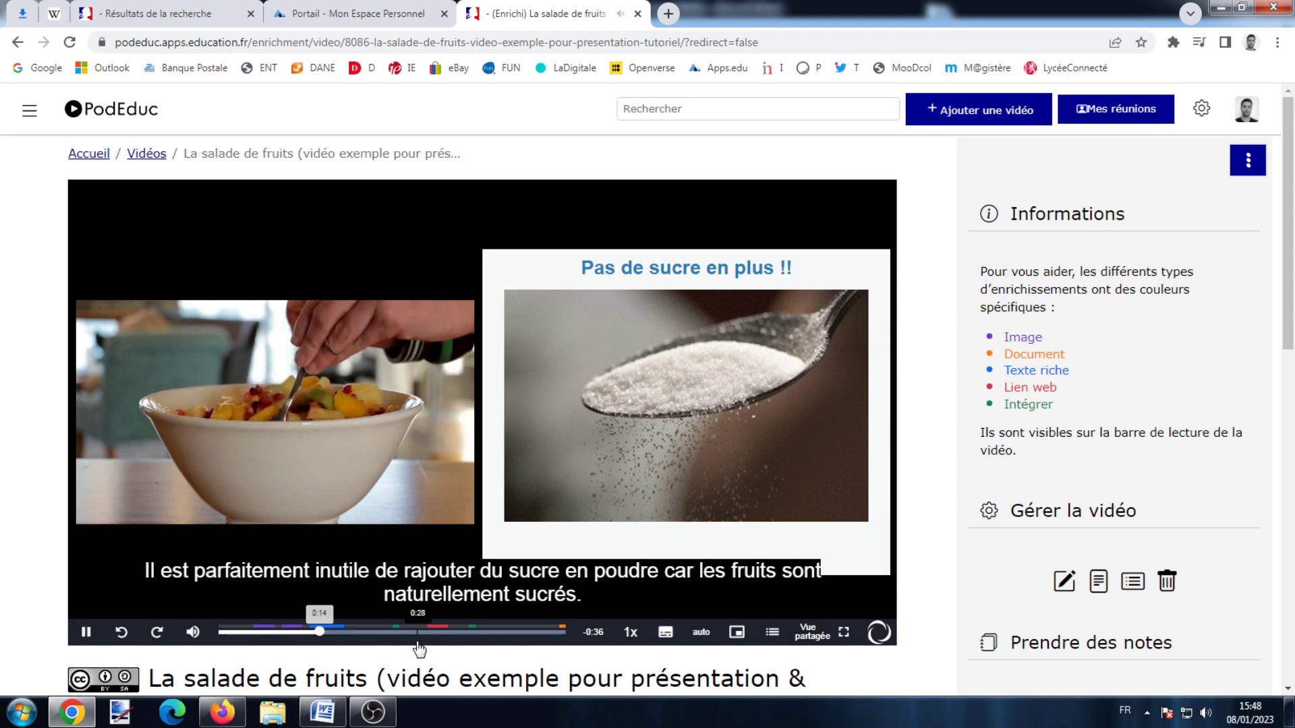
- Jump to the embedded matching activity and pair the orange, pamplemousse and citron labels with their fruit pictures
left_click(379, 632)
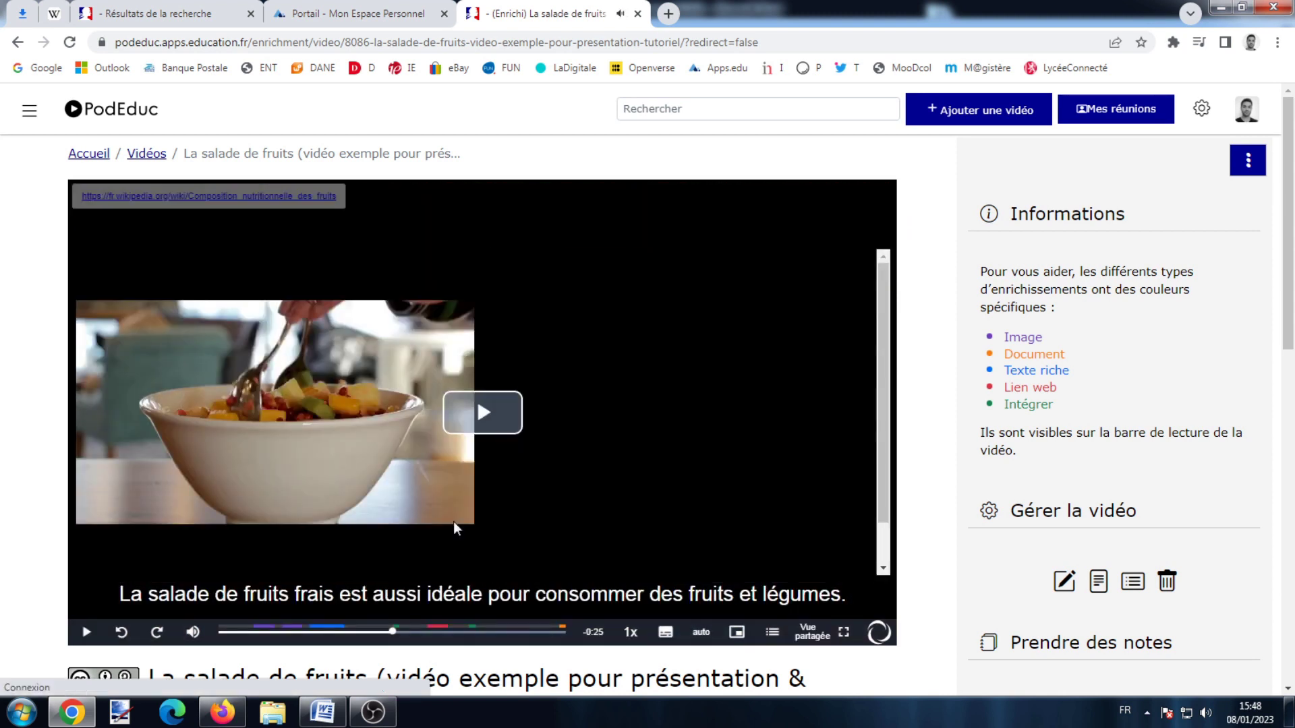
left_click(684, 353)
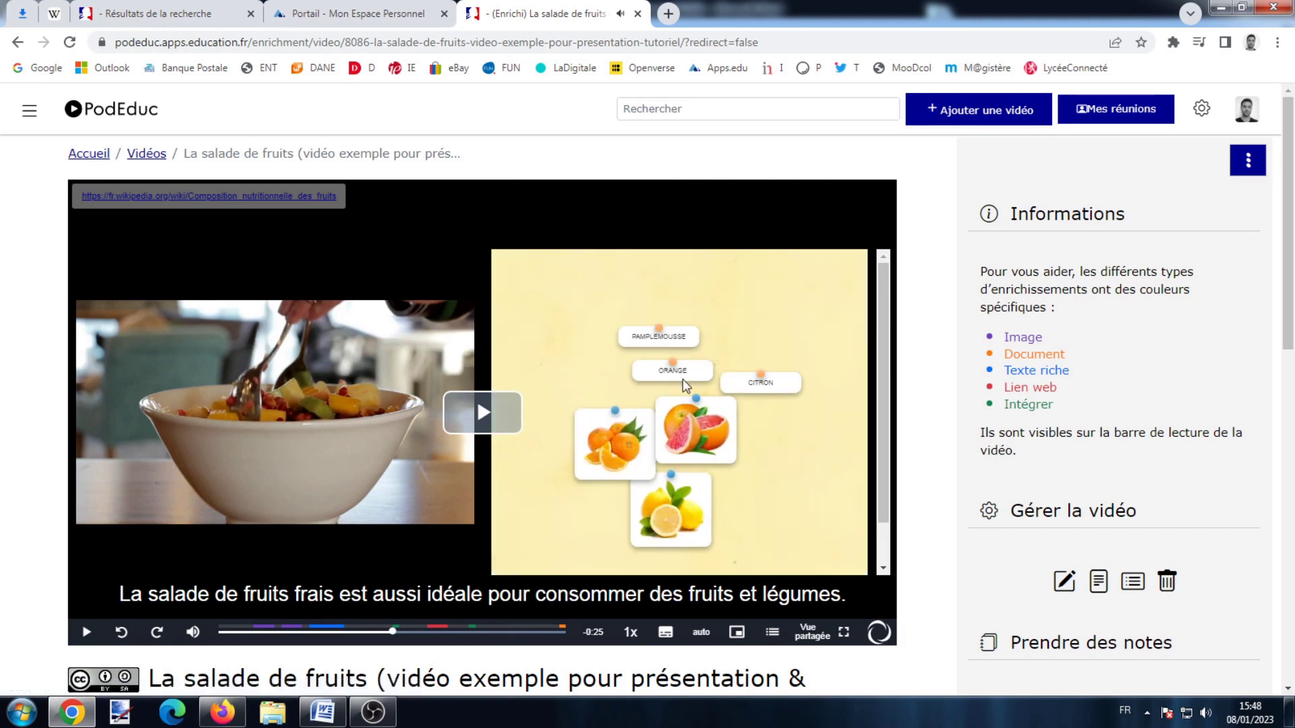
left_click_drag(658, 371, 593, 412)
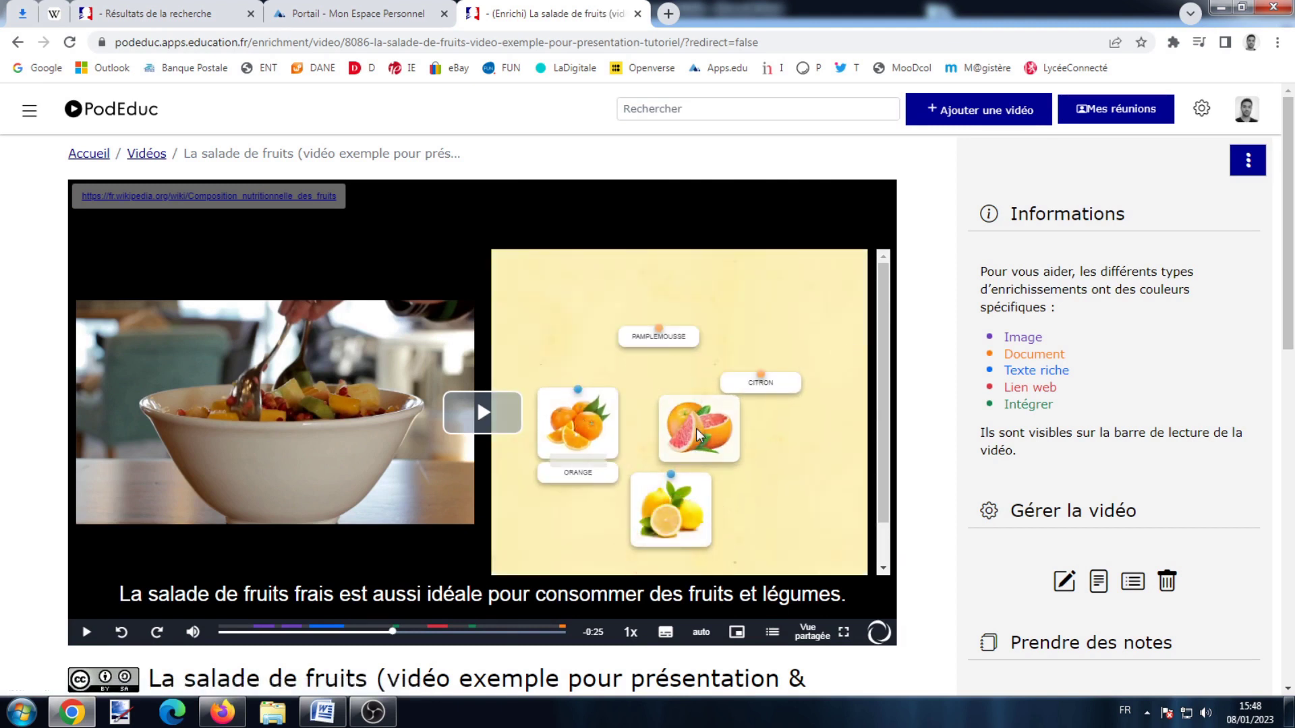
left_click_drag(696, 427, 671, 366)
left_click_drag(671, 507, 778, 438)
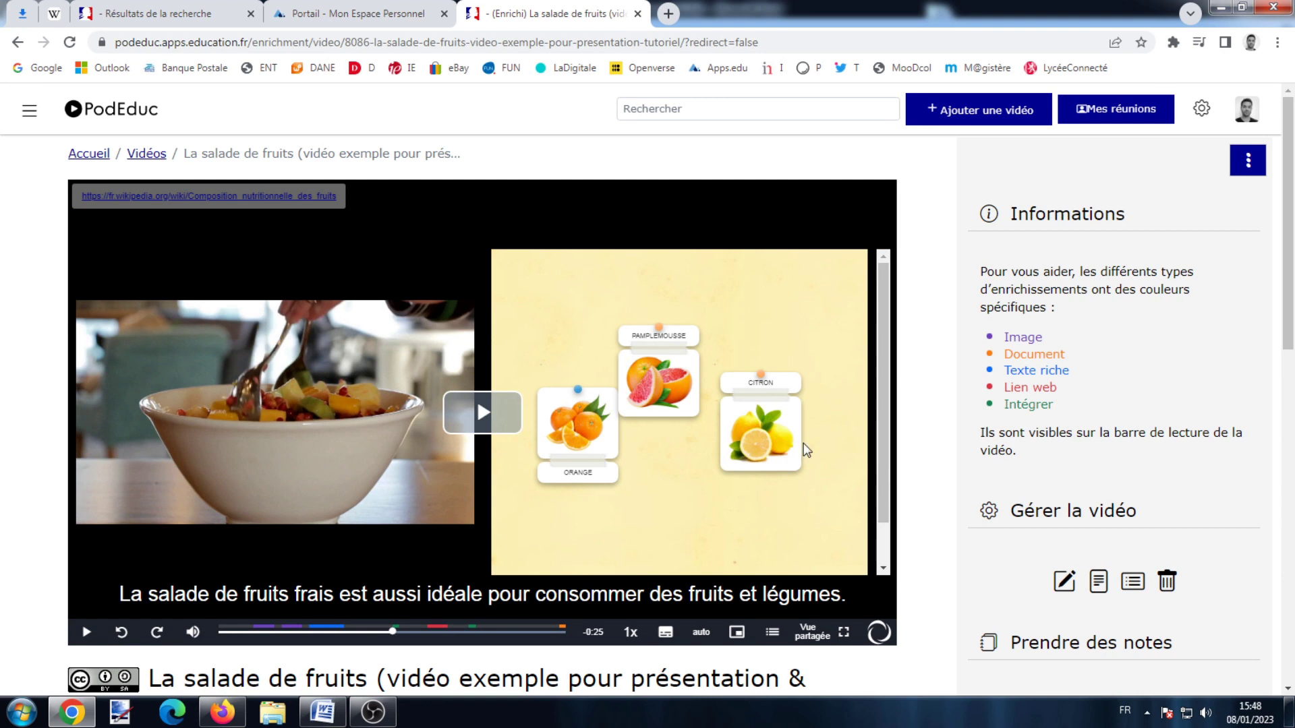
- Resume the video, jump to the document enrichment near its end and look through the fruit salad recipe
left_click(502, 410)
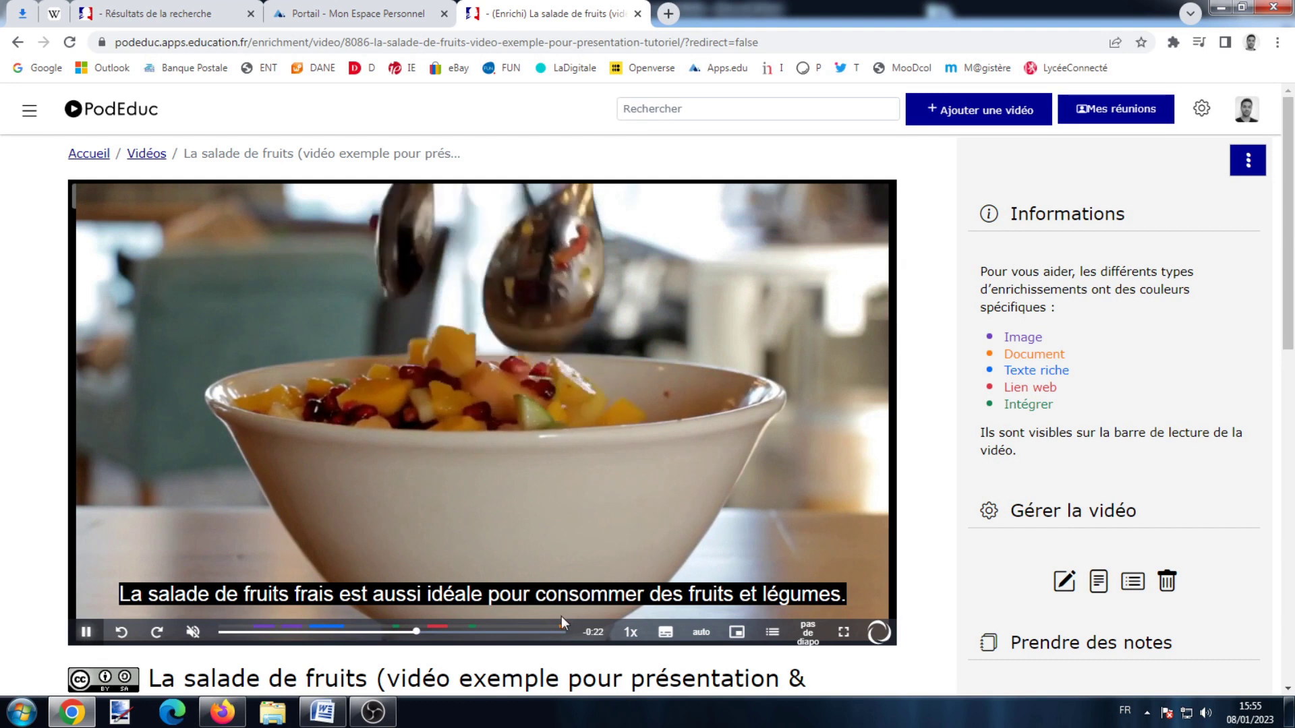
left_click(557, 632)
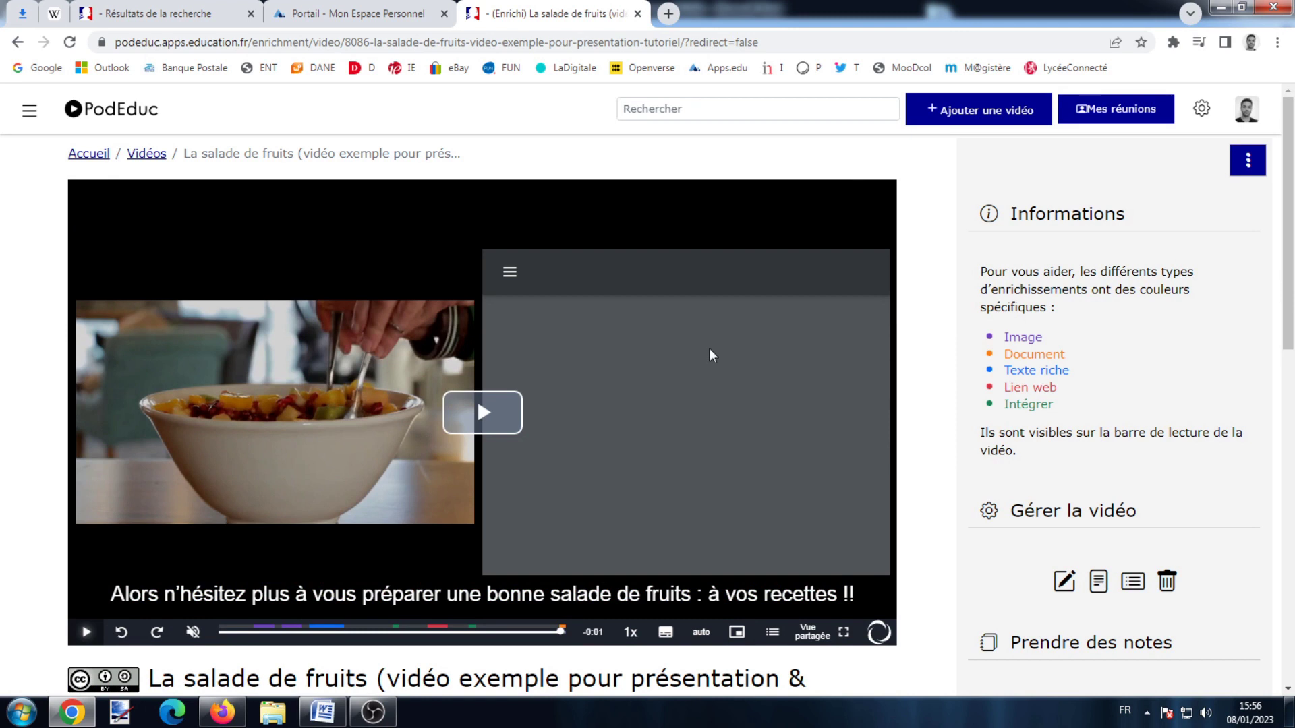
scroll(727, 356, "down", 5)
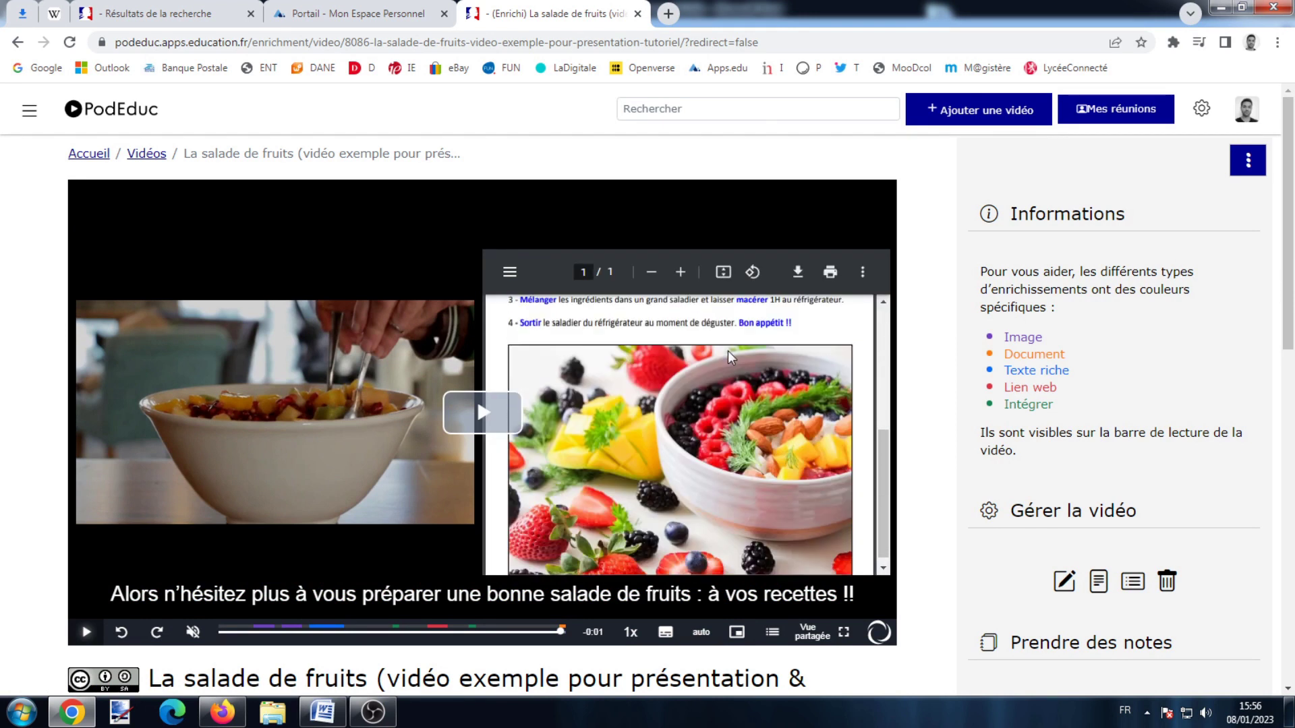
scroll(727, 355, "up", 5)
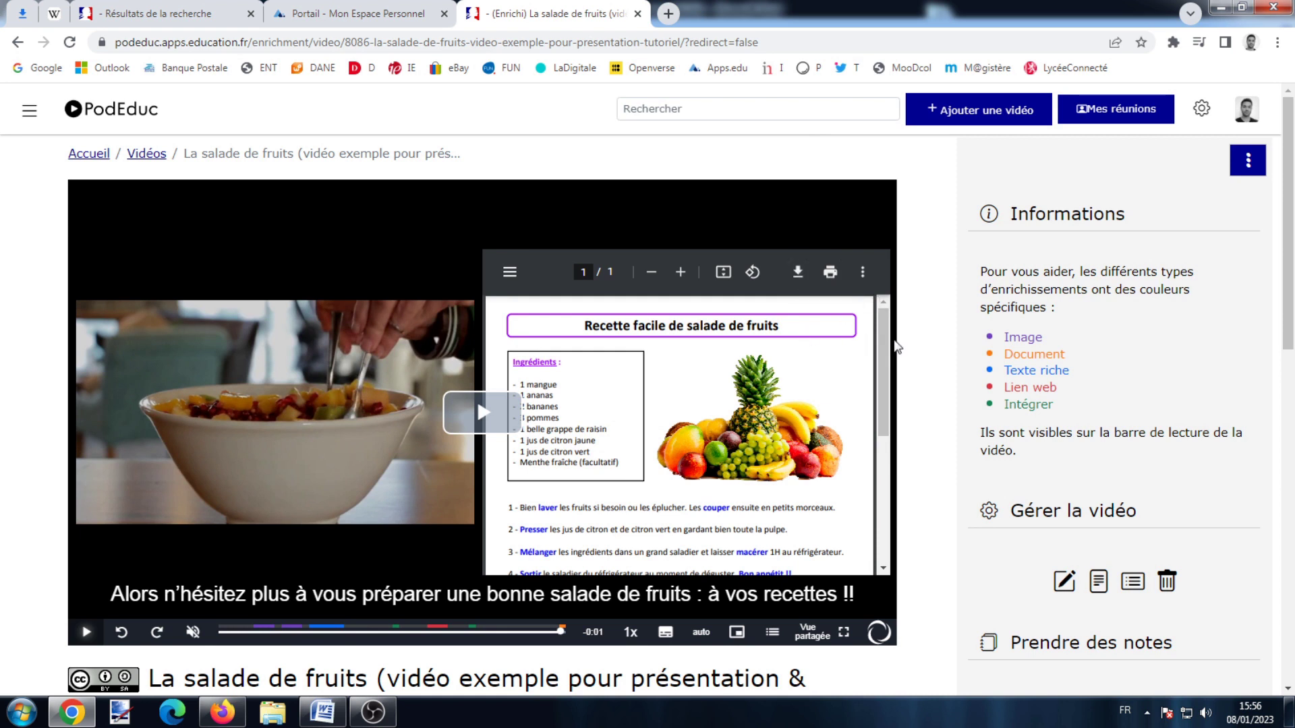
scroll(868, 348, "down", 2)
- Open the Téléchargements window below the video to view the available video, audio and document files, and close it
scroll(913, 391, "down", 3)
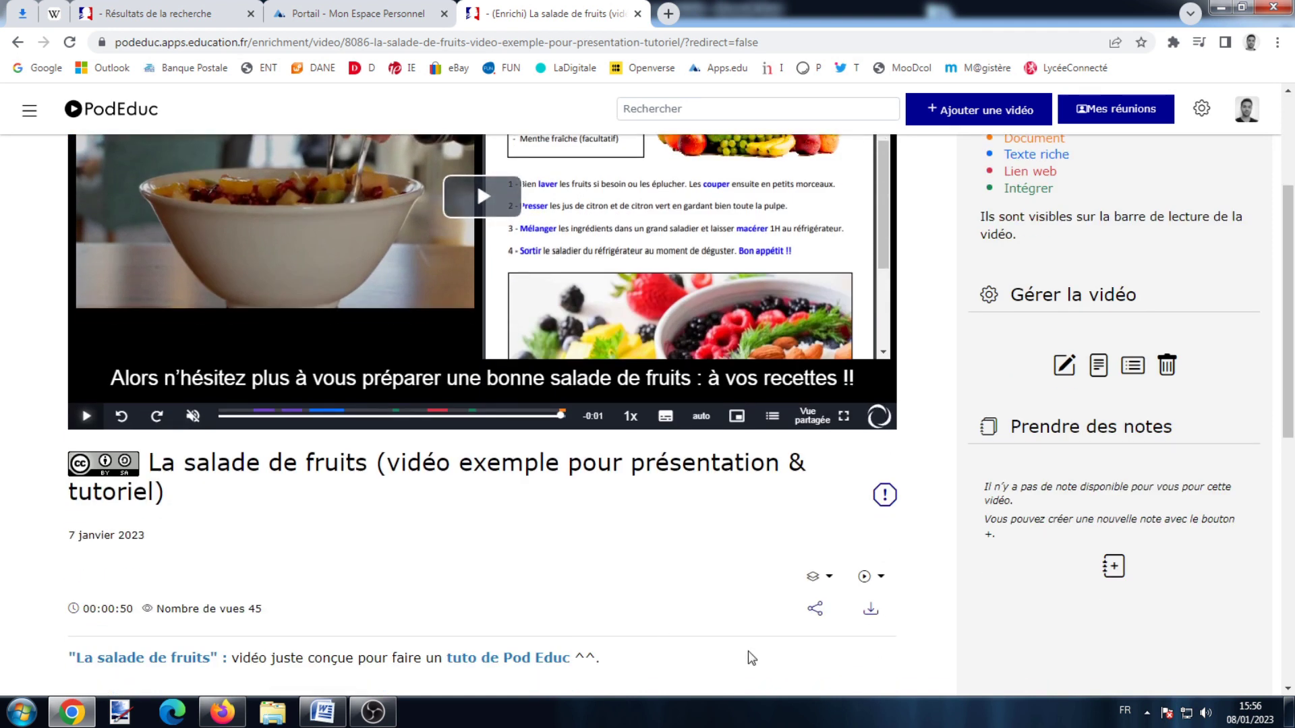
left_click(874, 610)
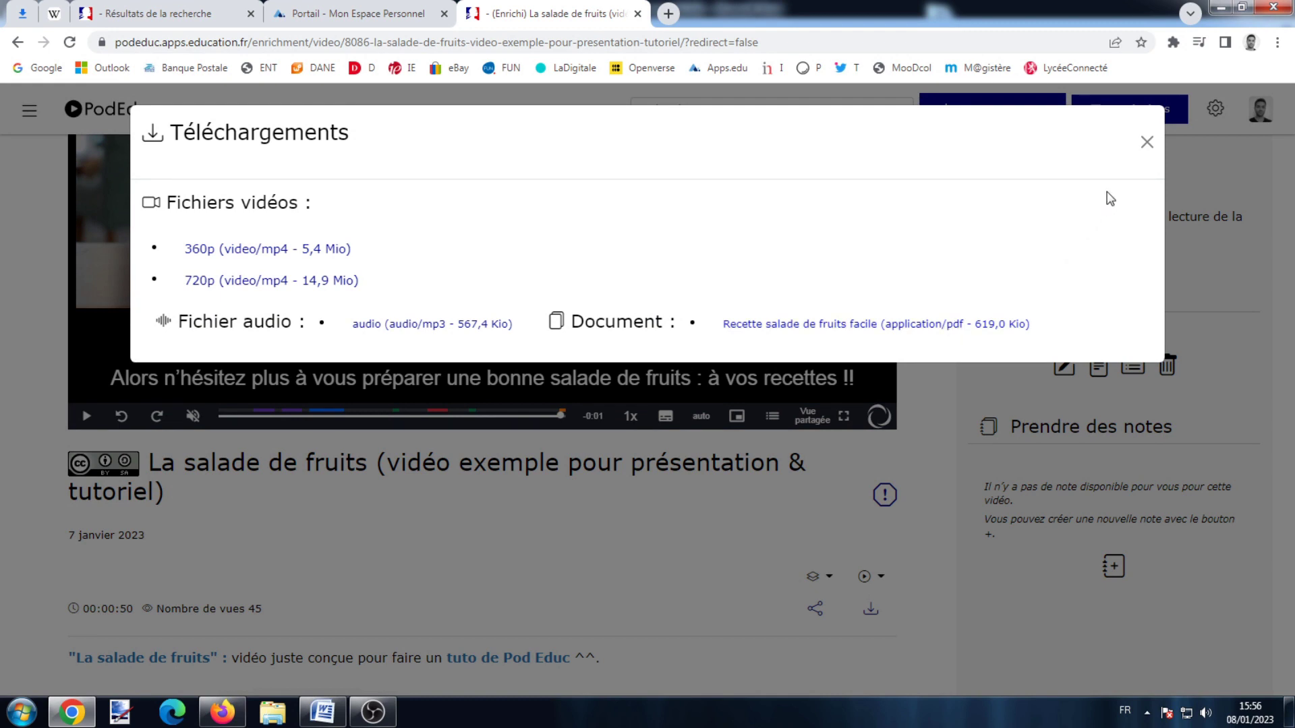
left_click(1147, 142)
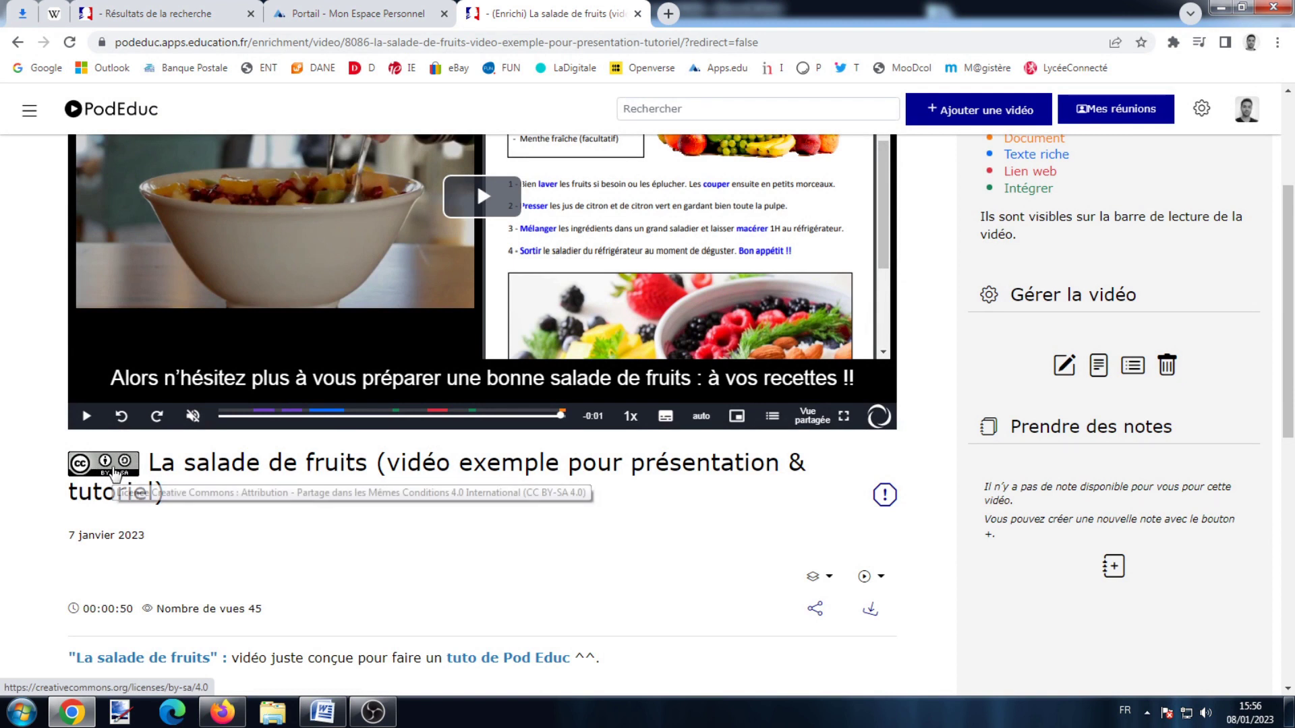
- Consult the Wikipédia article on Creative Commons licences down to the licence table, and return to the fruit salad video page
scroll(108, 452, "down", 2)
scroll(101, 425, "up", 2)
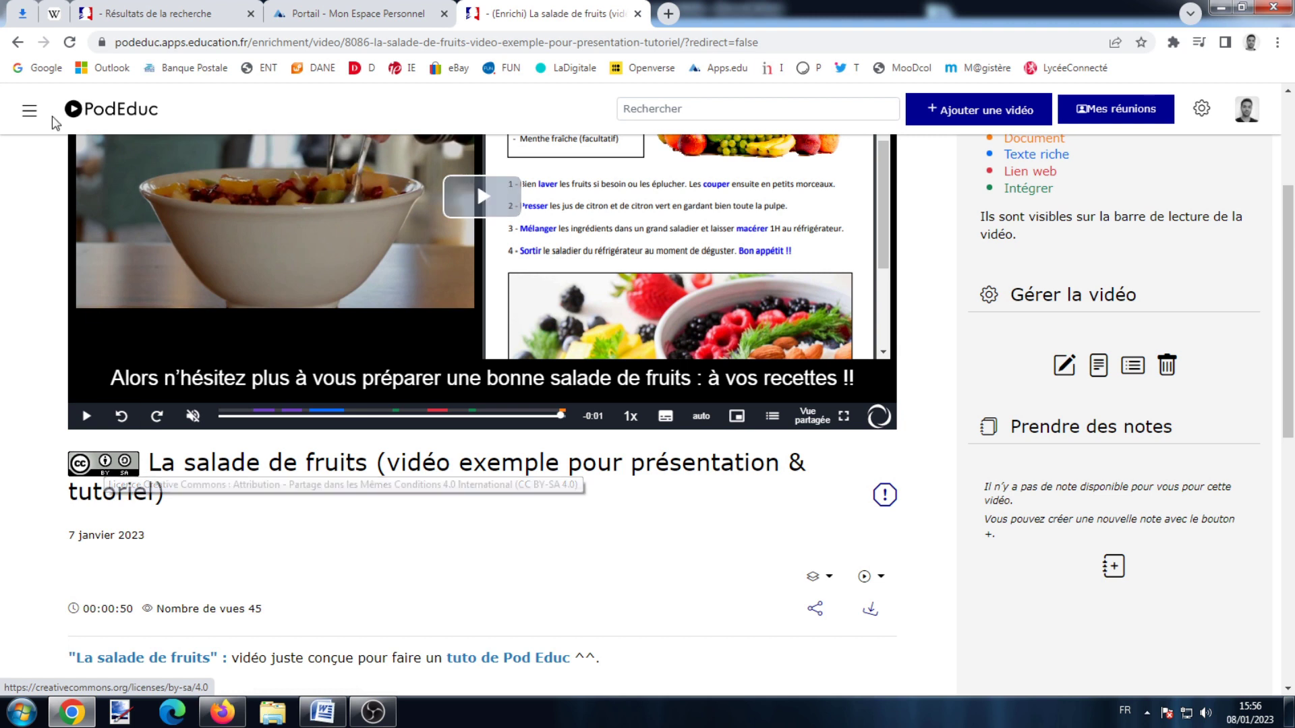
left_click(54, 13)
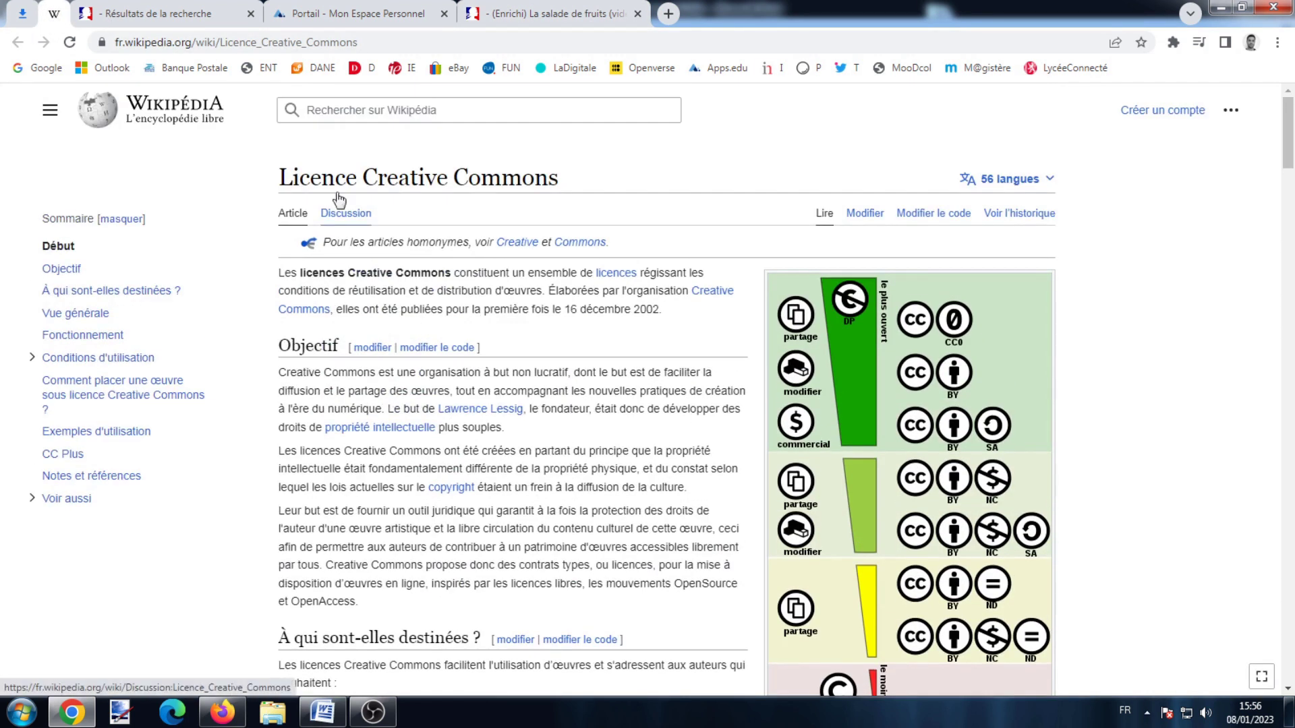
scroll(523, 178, "down", 15)
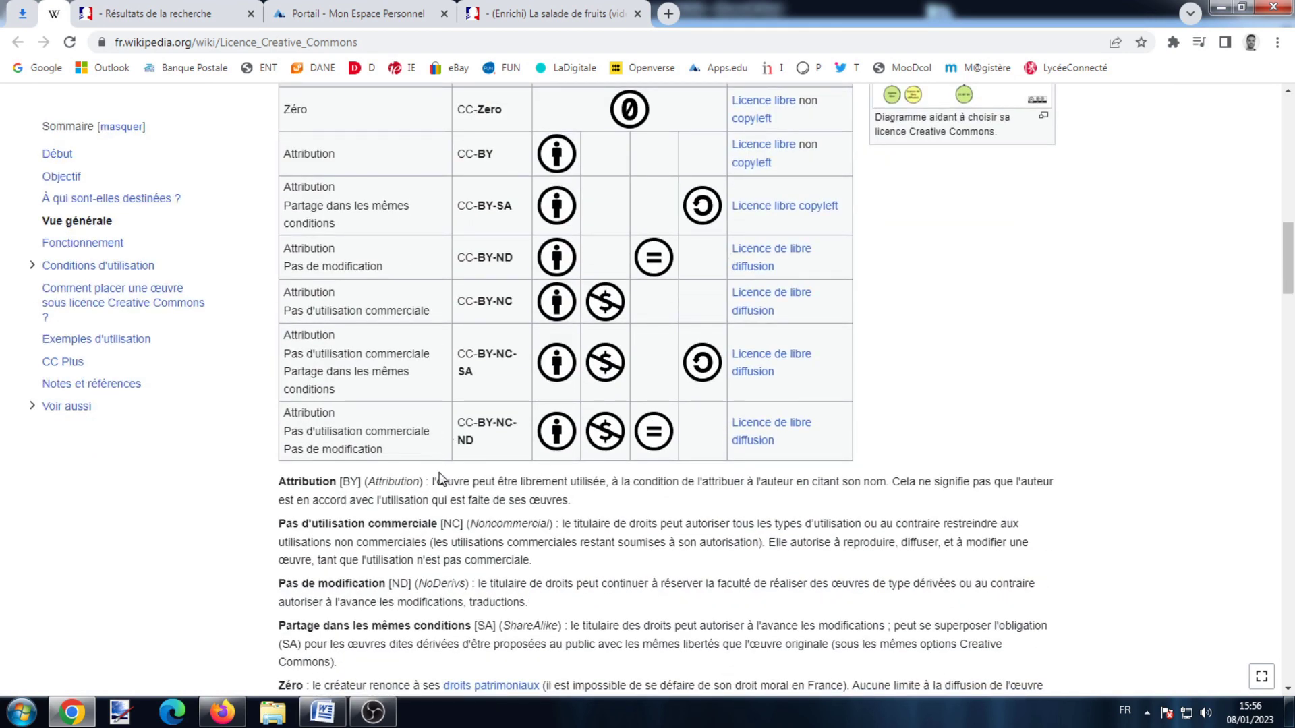
scroll(456, 484, "up", 15)
key("ctrl+5")
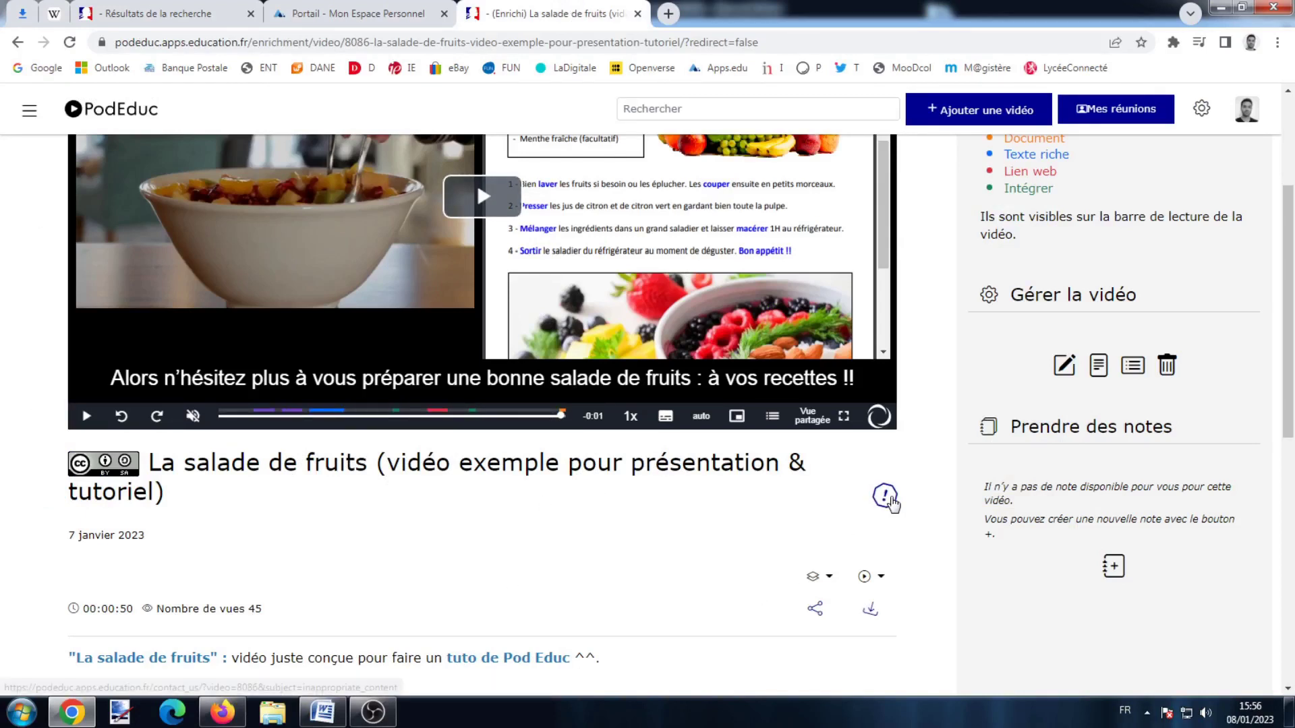
- Open the video's reporting form, try the subject Signaler aux administrateurs un dysfonctionnement, and set it to Demander plus d'information au propriétaire de la vidéo
left_click(885, 498)
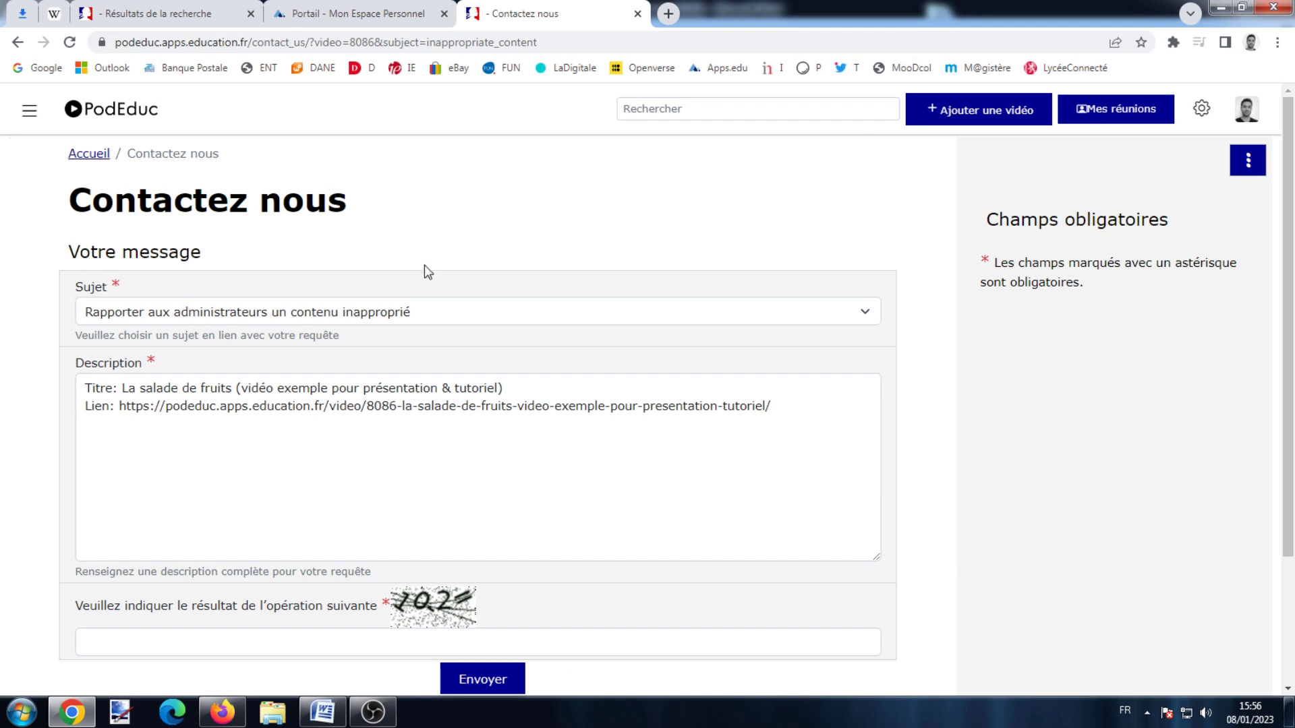
left_click(433, 310)
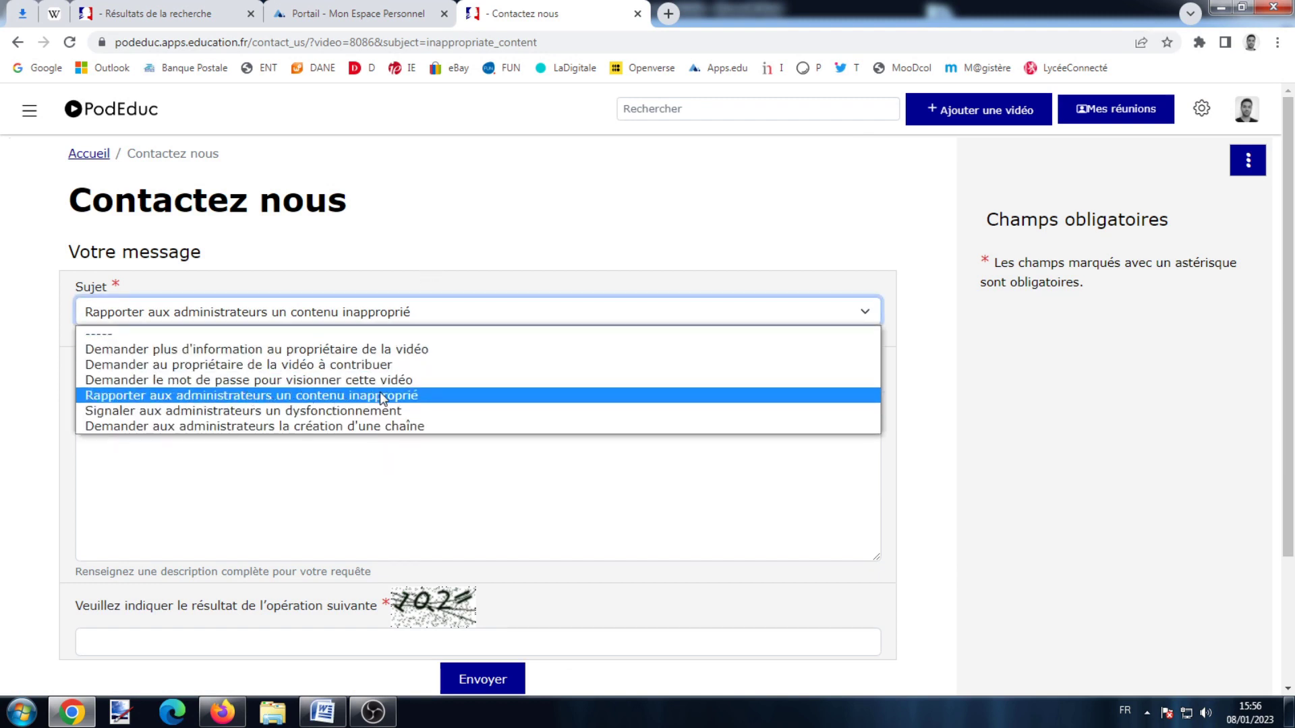
left_click(380, 411)
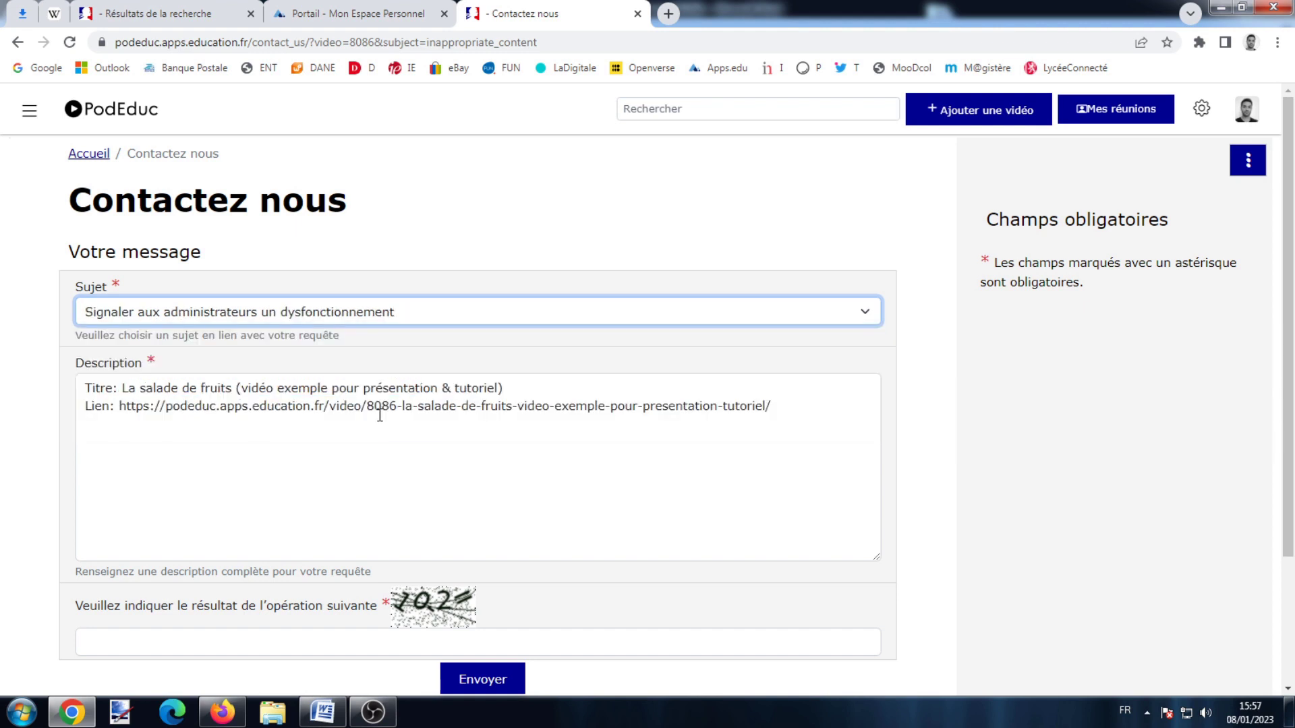
left_click(475, 323)
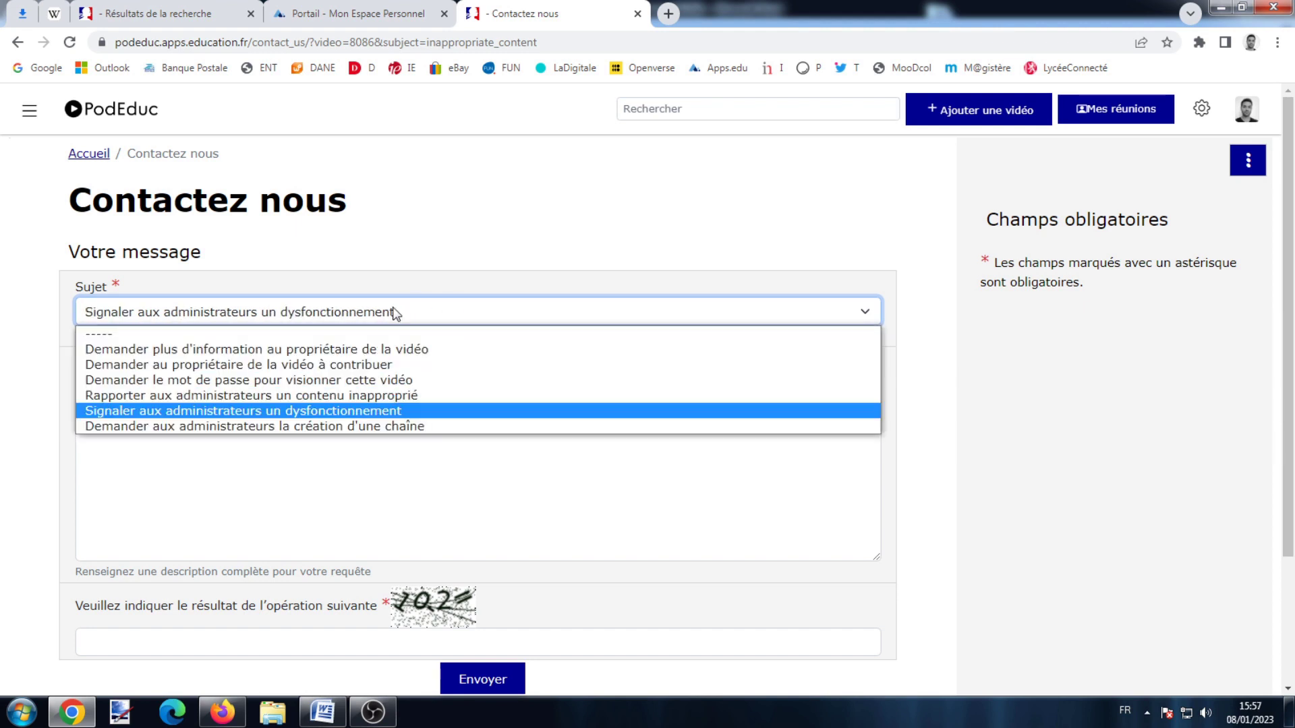
left_click(320, 351)
- Keep the prefilled description, fill in the result of the anti-robot operation and send the contact message
left_click(323, 449)
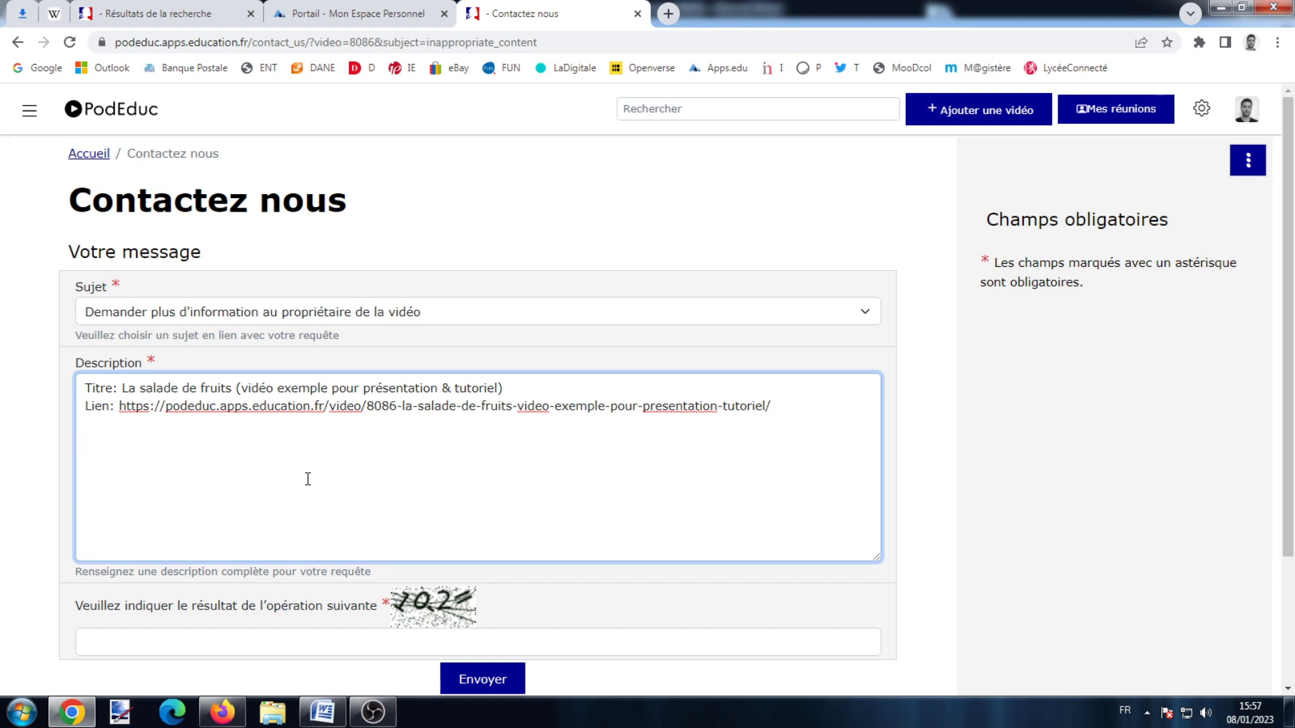
left_click(311, 646)
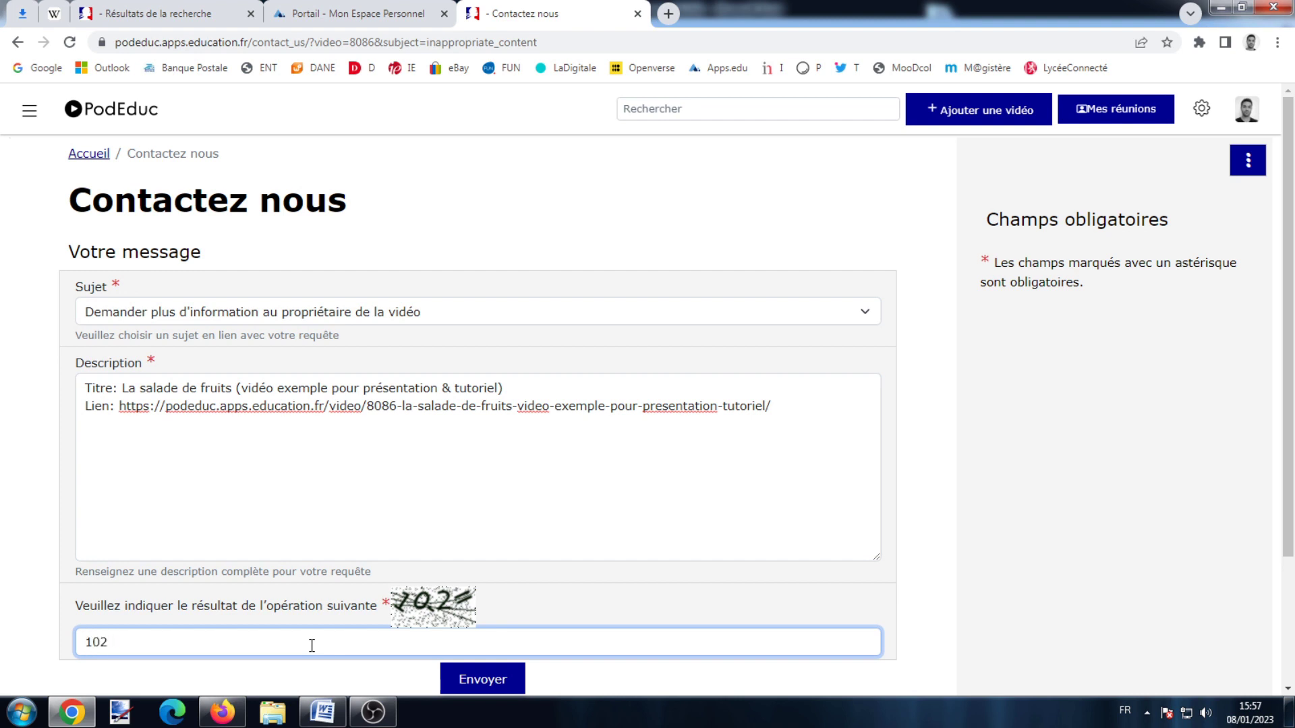
left_click(495, 682)
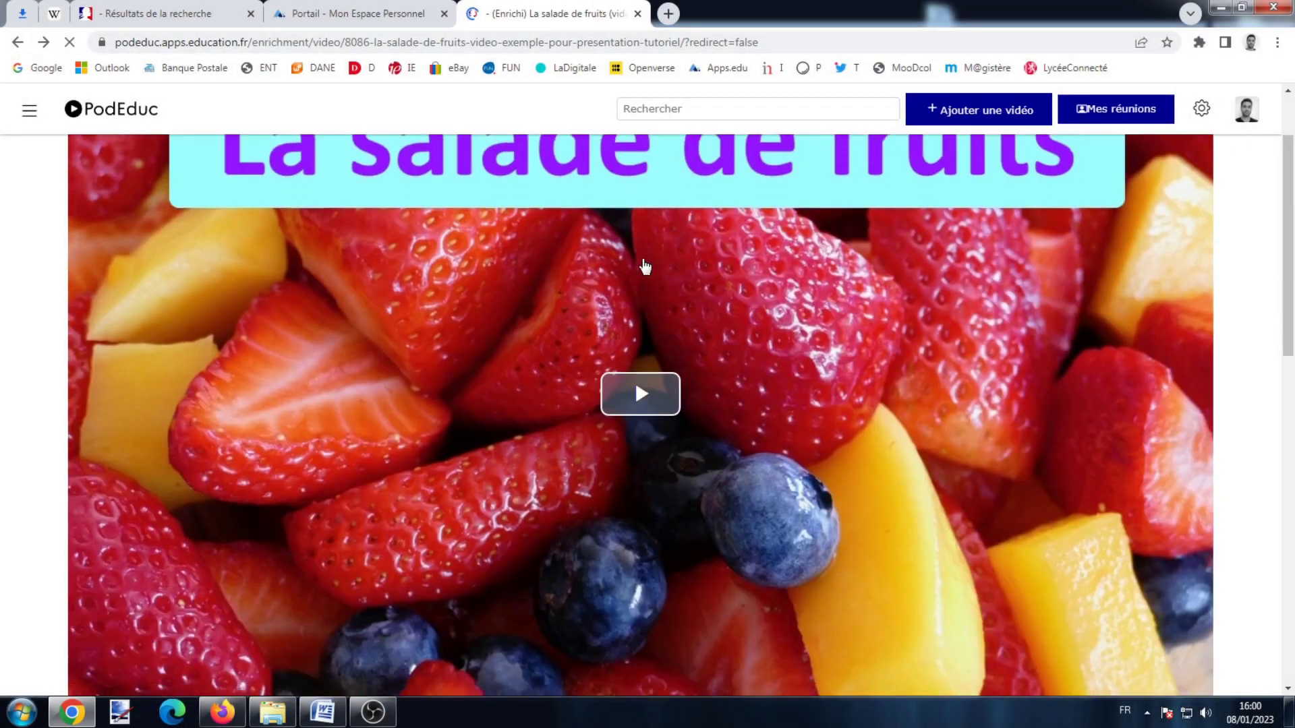
- Open the sharing window of the fruit salad video and copy the link under Partager le lien
scroll(747, 325, "down", 5)
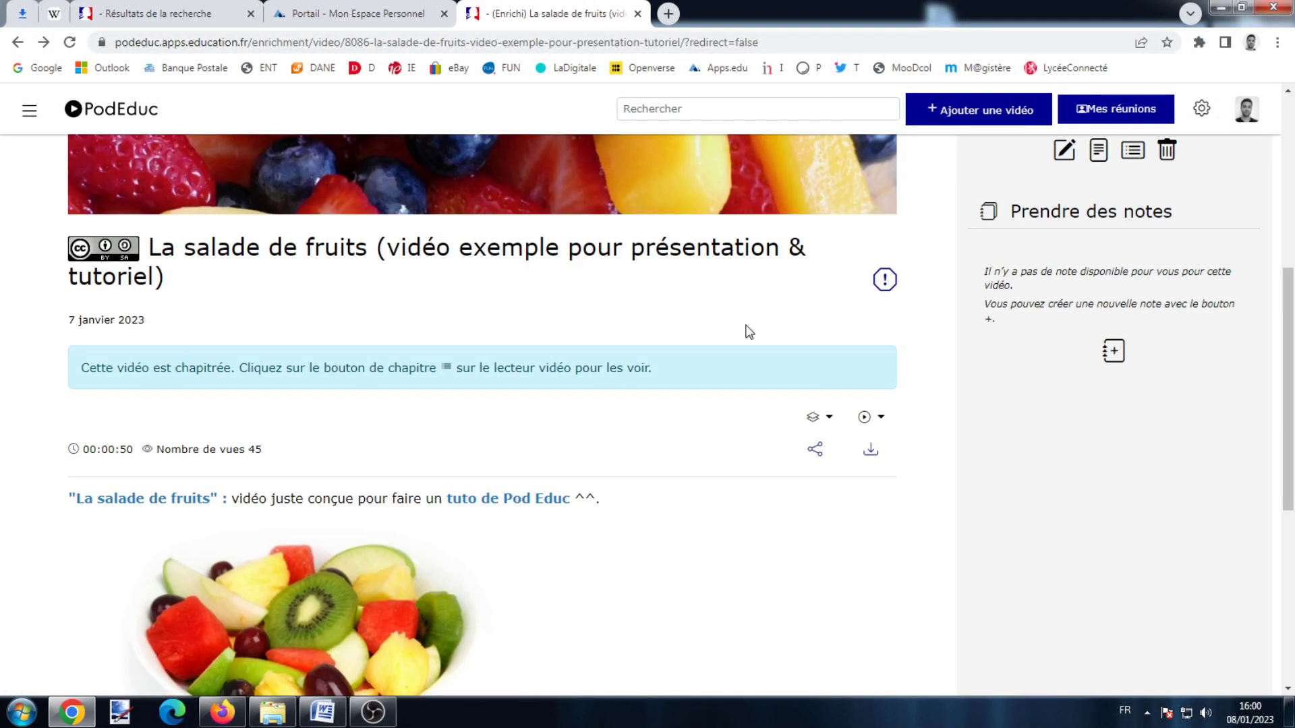
left_click(814, 450)
scroll(694, 399, "down", 5)
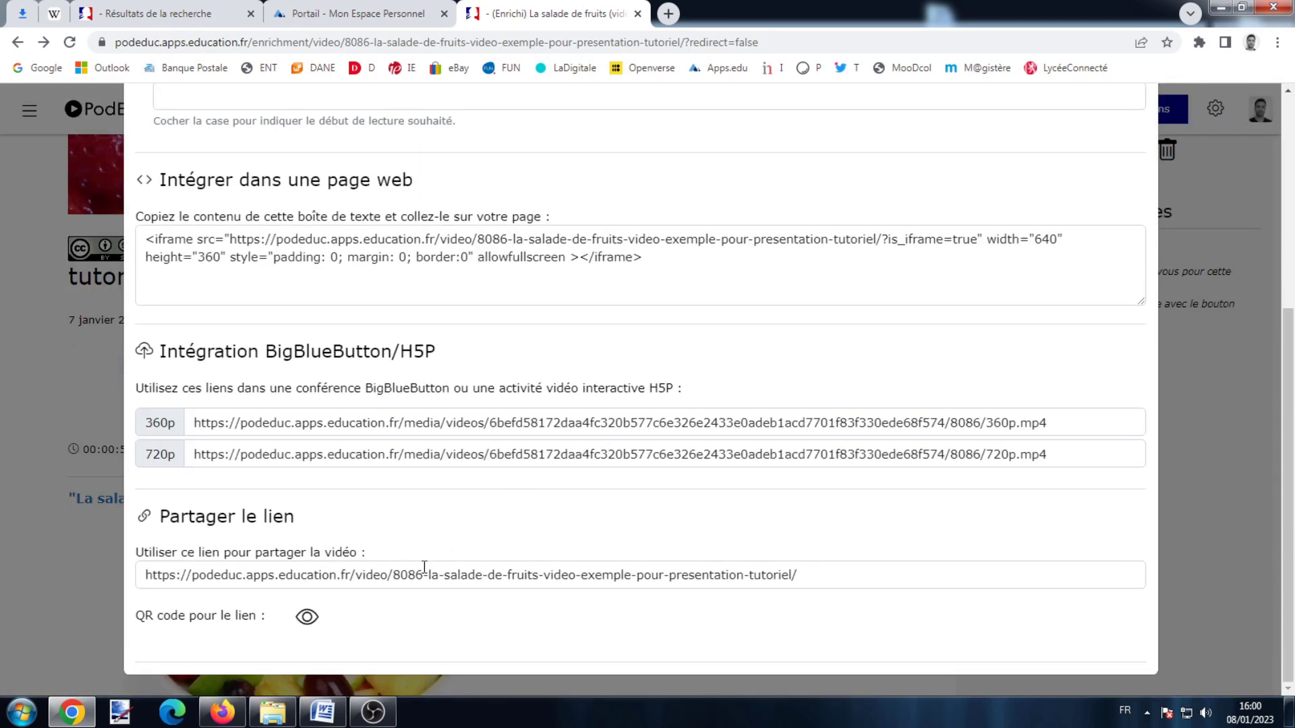
left_click(429, 575)
right_click(430, 573)
left_click(475, 580)
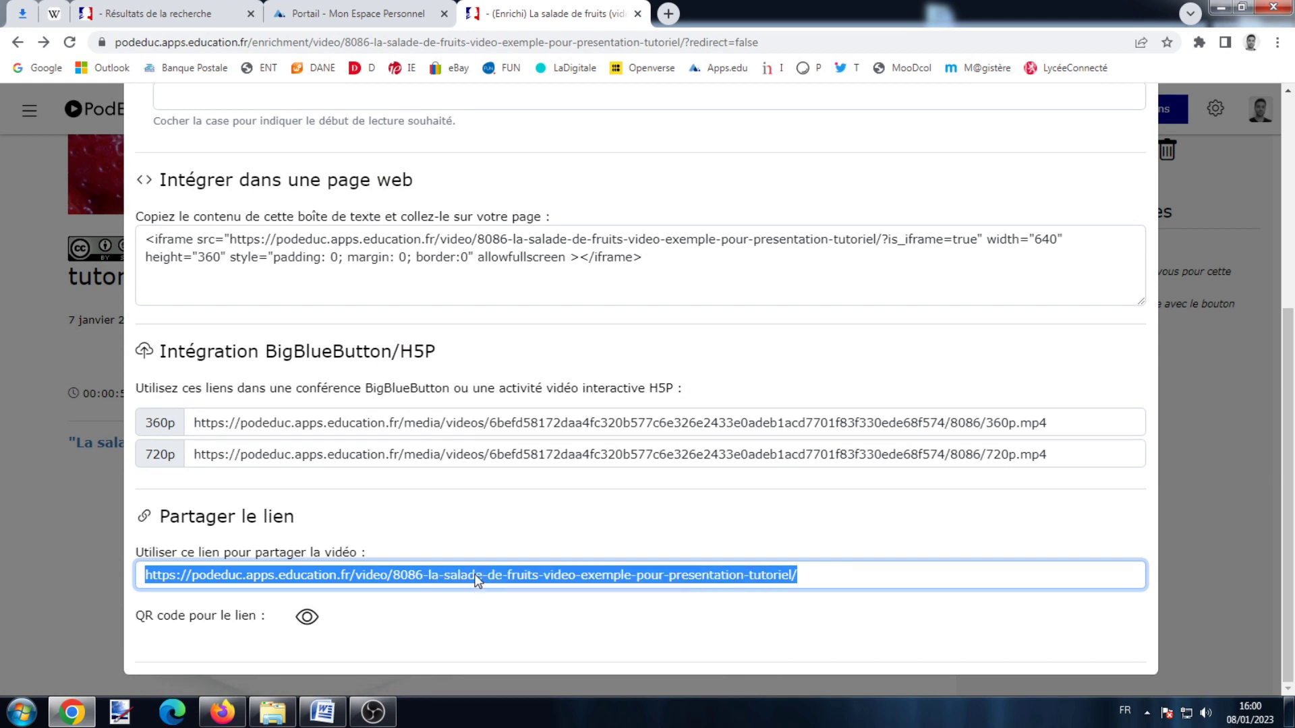
- Display the QR code for the video link, view the options for saving its image and dismiss them
left_click(308, 616)
scroll(422, 568, "down", 2)
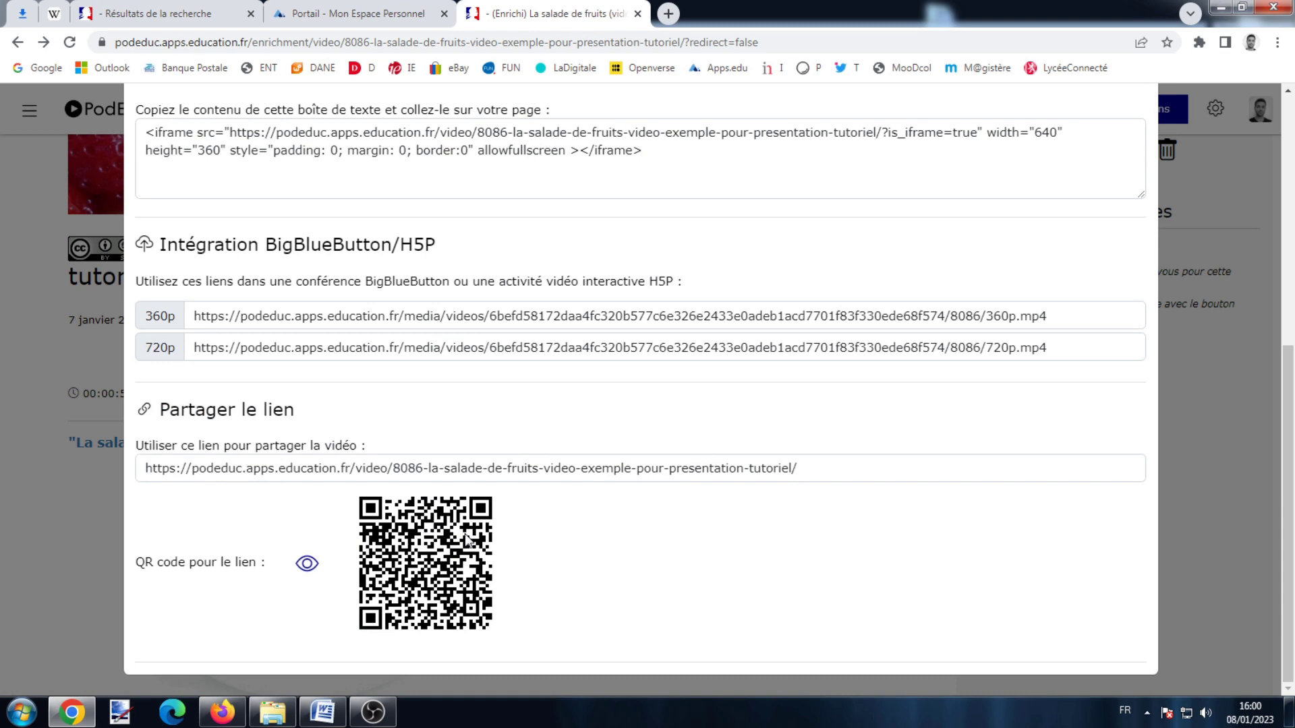
right_click(461, 538)
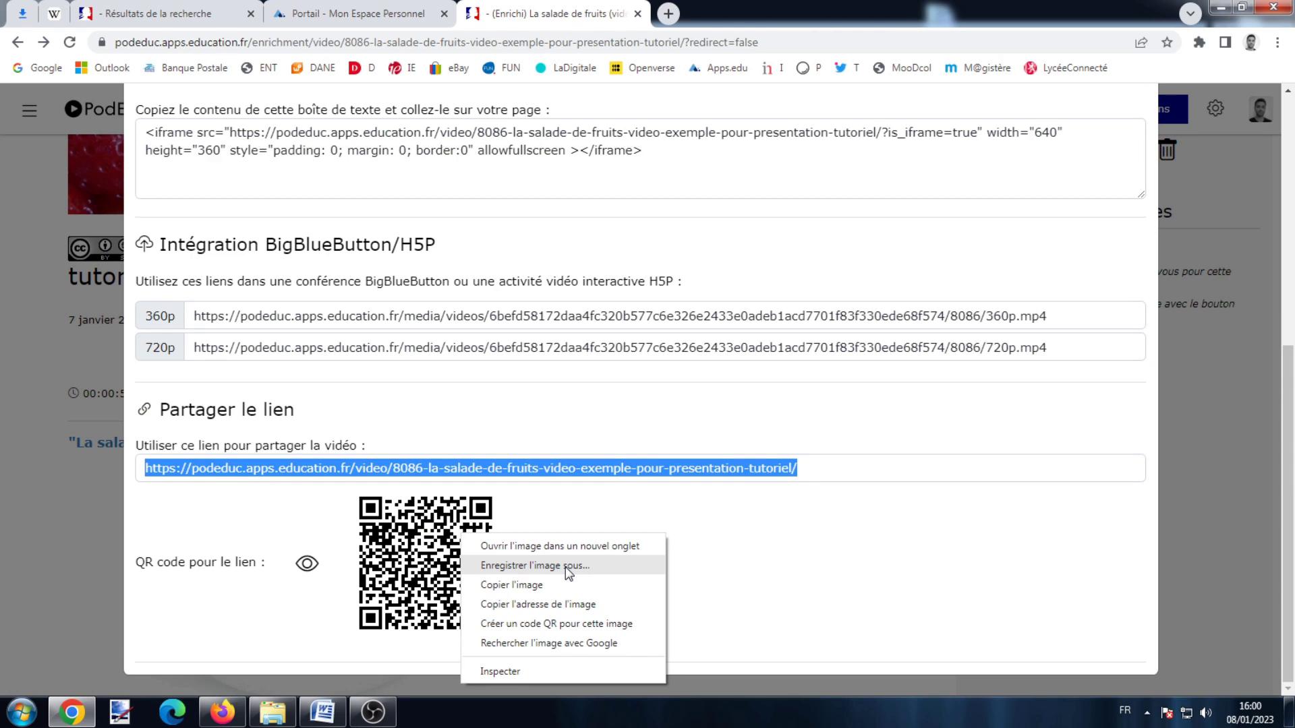
left_click(558, 413)
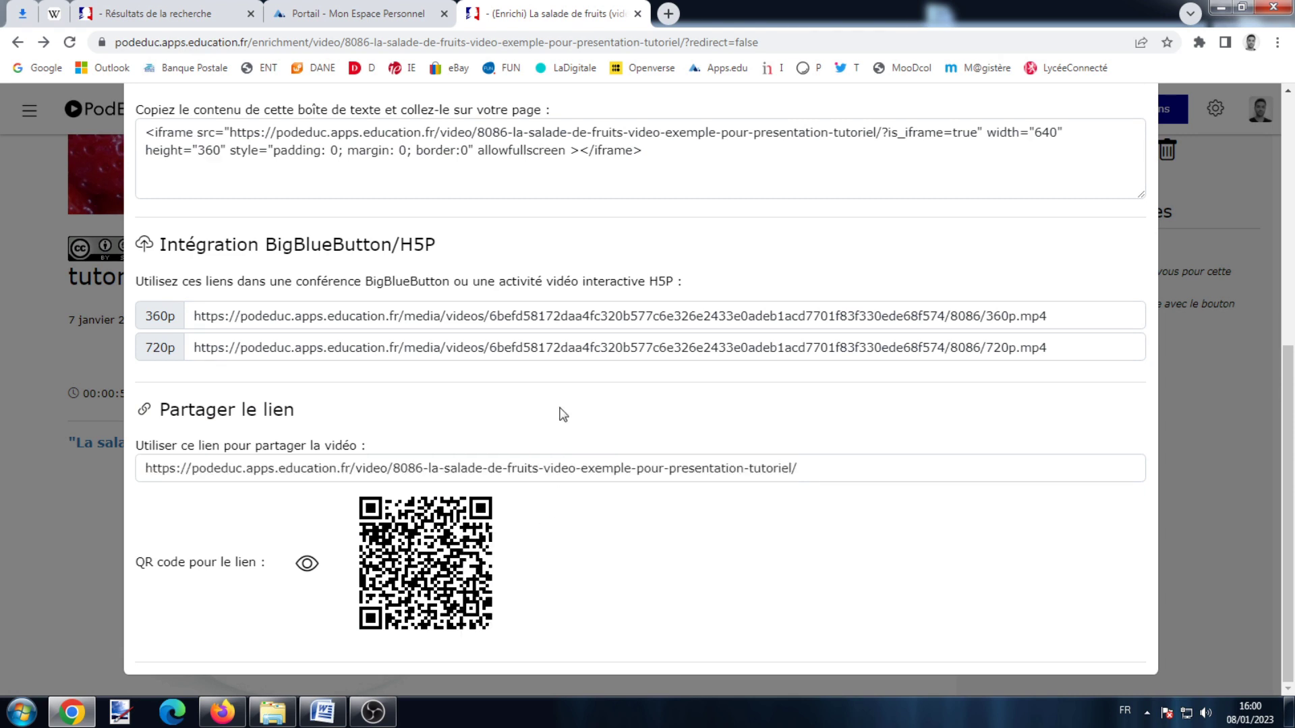
- Select the whole iframe code under Intégrer dans une page web, view its copy options and dismiss them
scroll(176, 363, "up", 3)
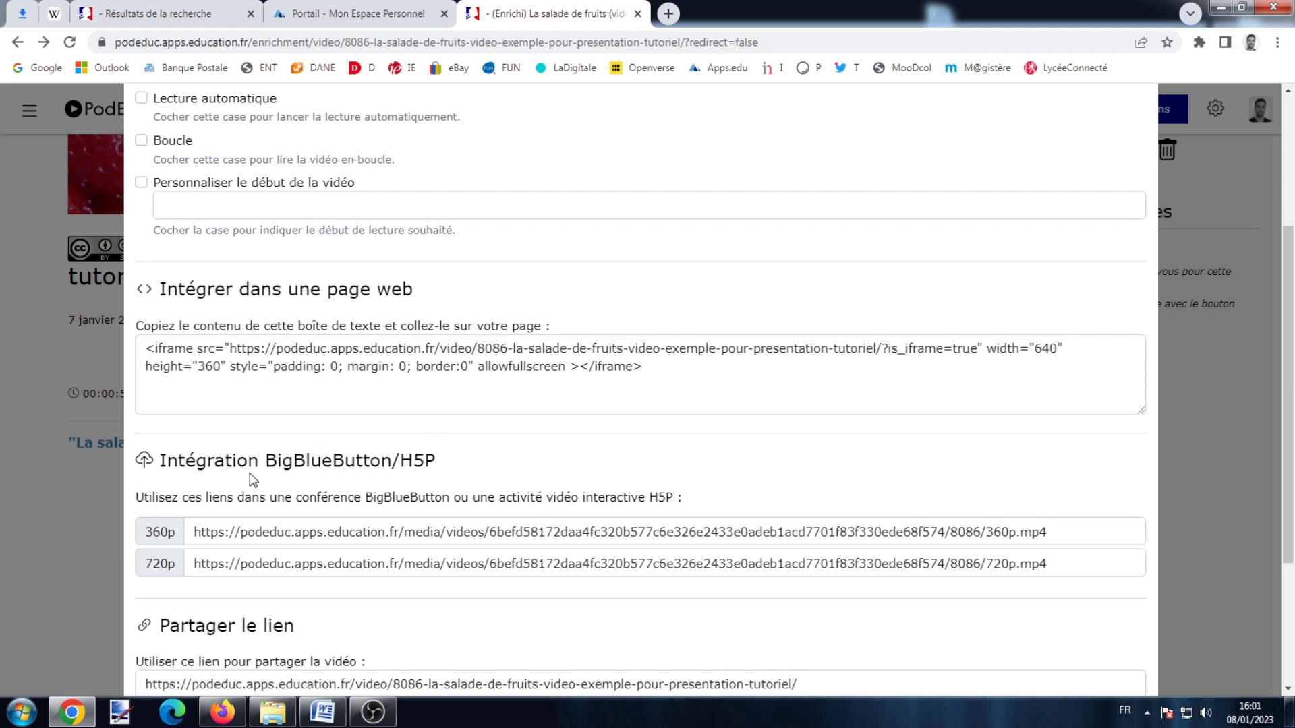
scroll(253, 480, "up", 2)
triple_click(283, 473)
right_click(273, 473)
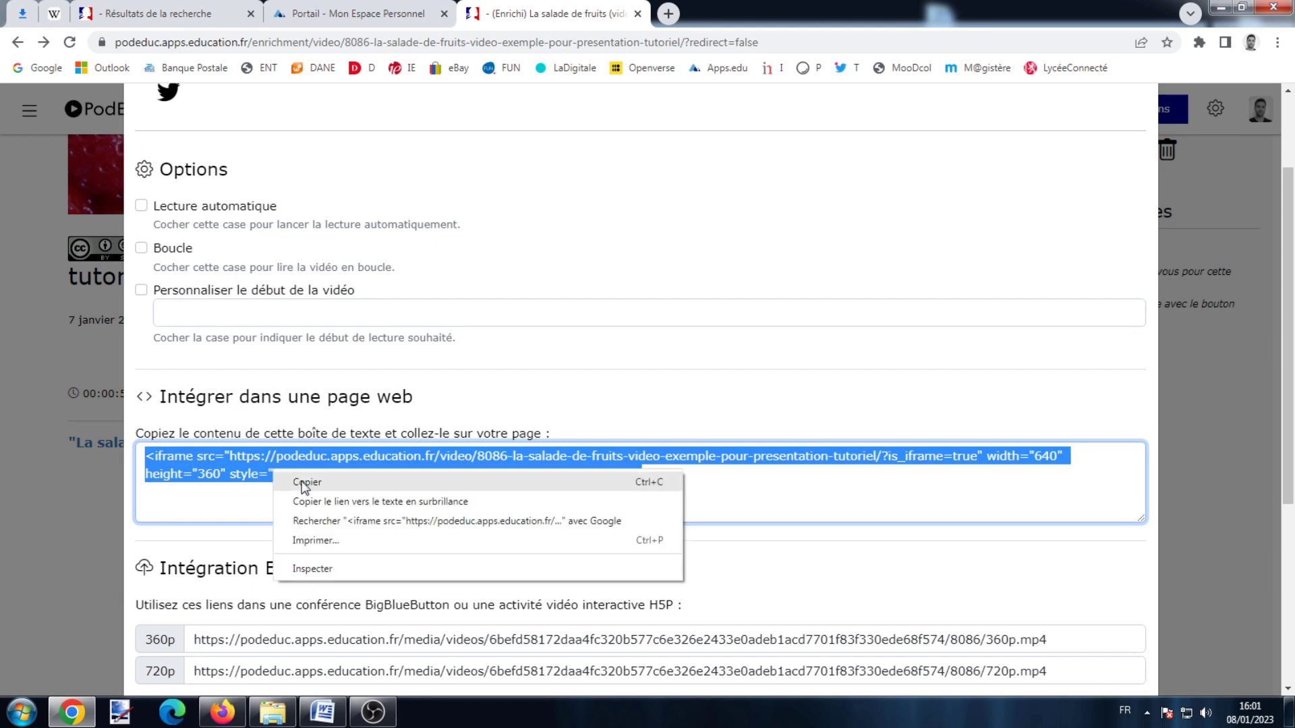
left_click(371, 175)
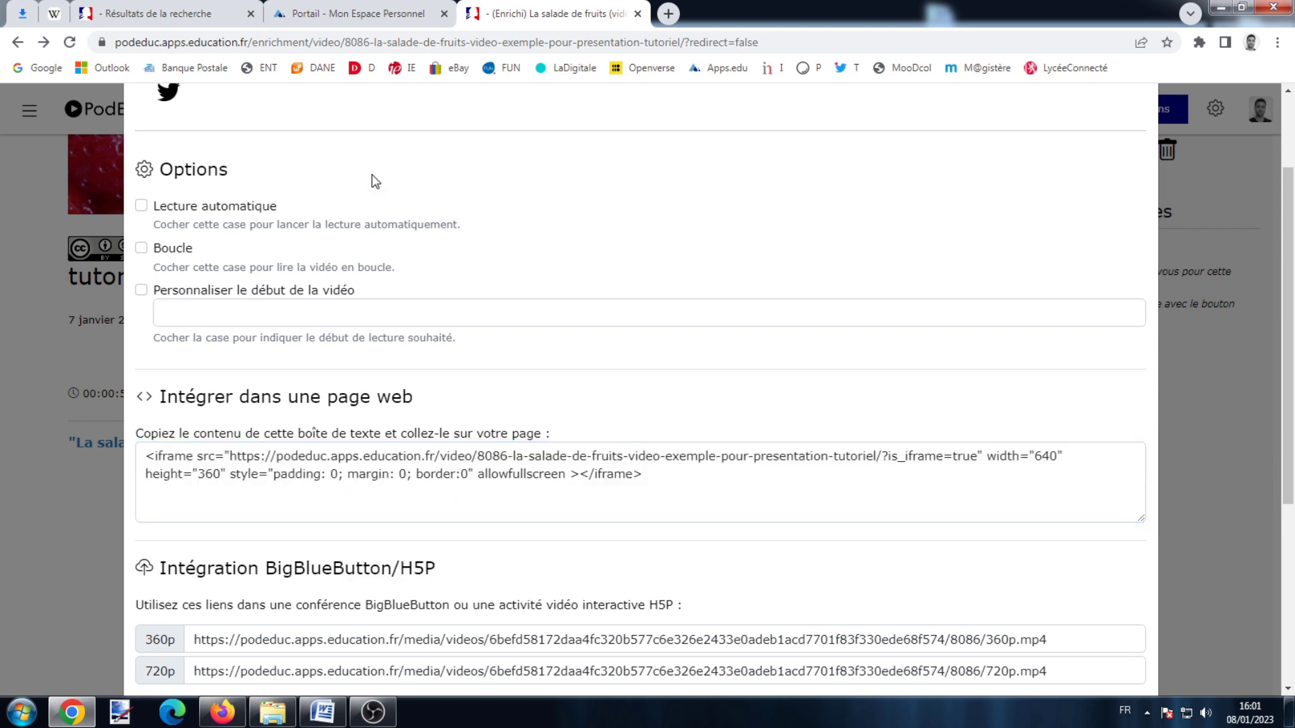
- Turn the Personnaliser le début de la vidéo option on and off again in the sharing options
scroll(371, 174, "up", 2)
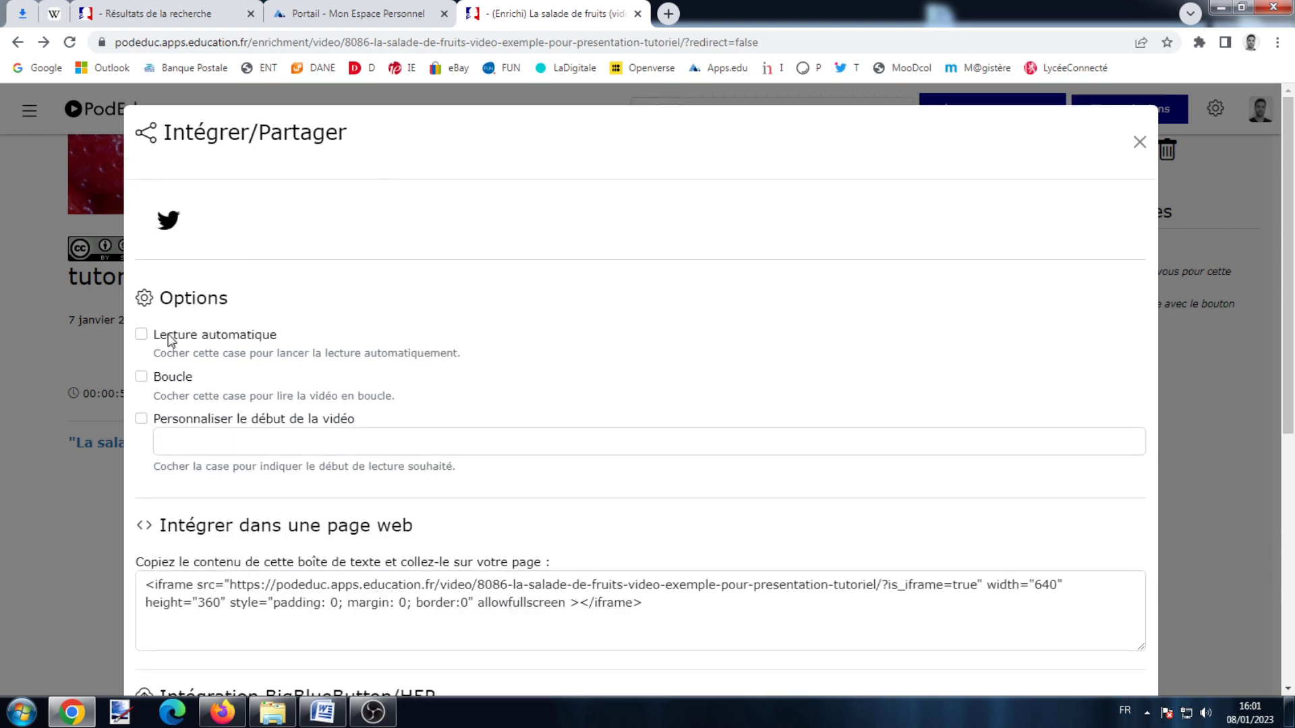
left_click(143, 419)
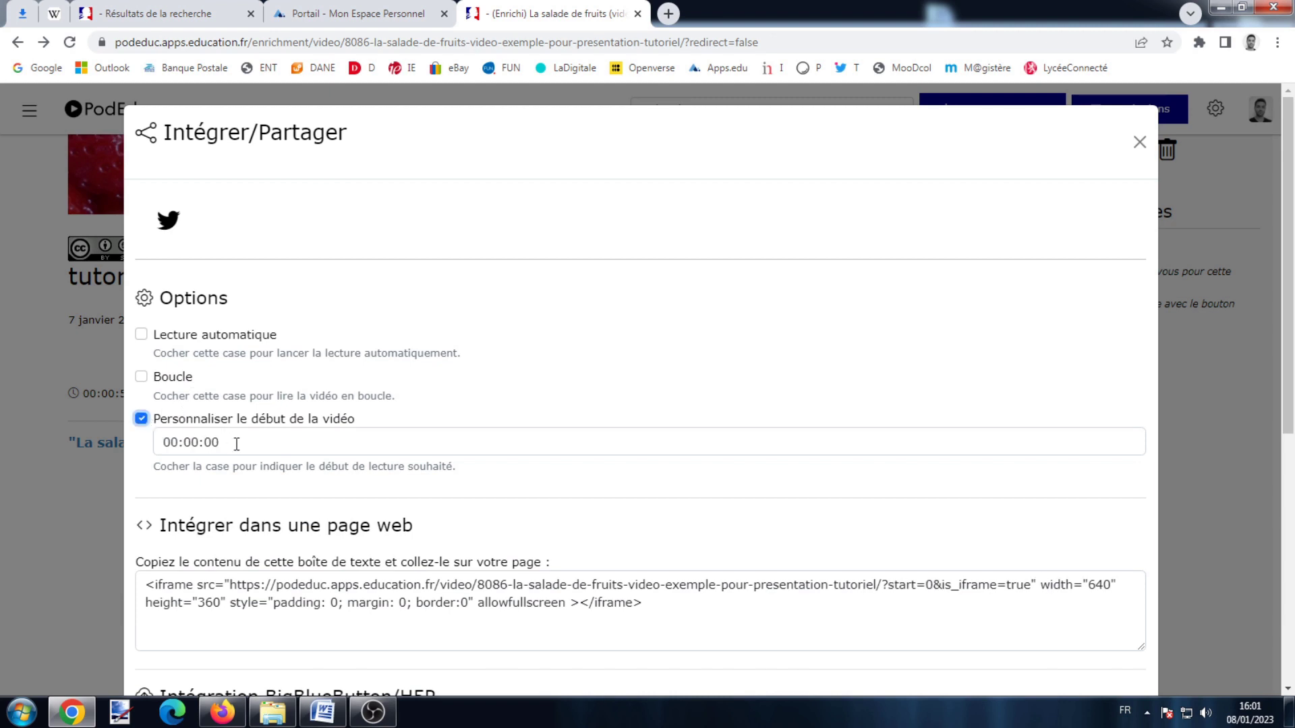
left_click(142, 419)
- Copy the video's address under Partager le lien
scroll(735, 357, "down", 6)
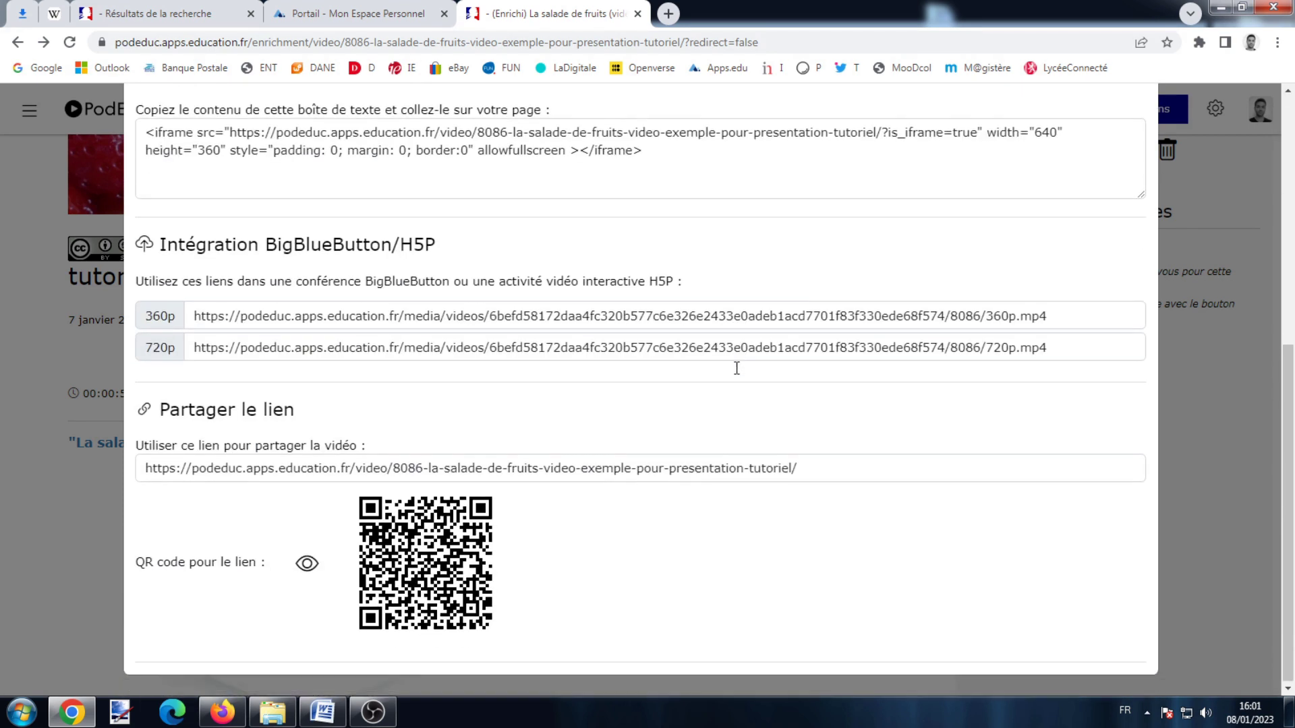
triple_click(604, 472)
key("ctrl+c")
right_click(603, 472)
left_click(669, 482)
- Switch to Firefox, open the copied video link and look over the page as a visitor who is not signed in
left_click(223, 712)
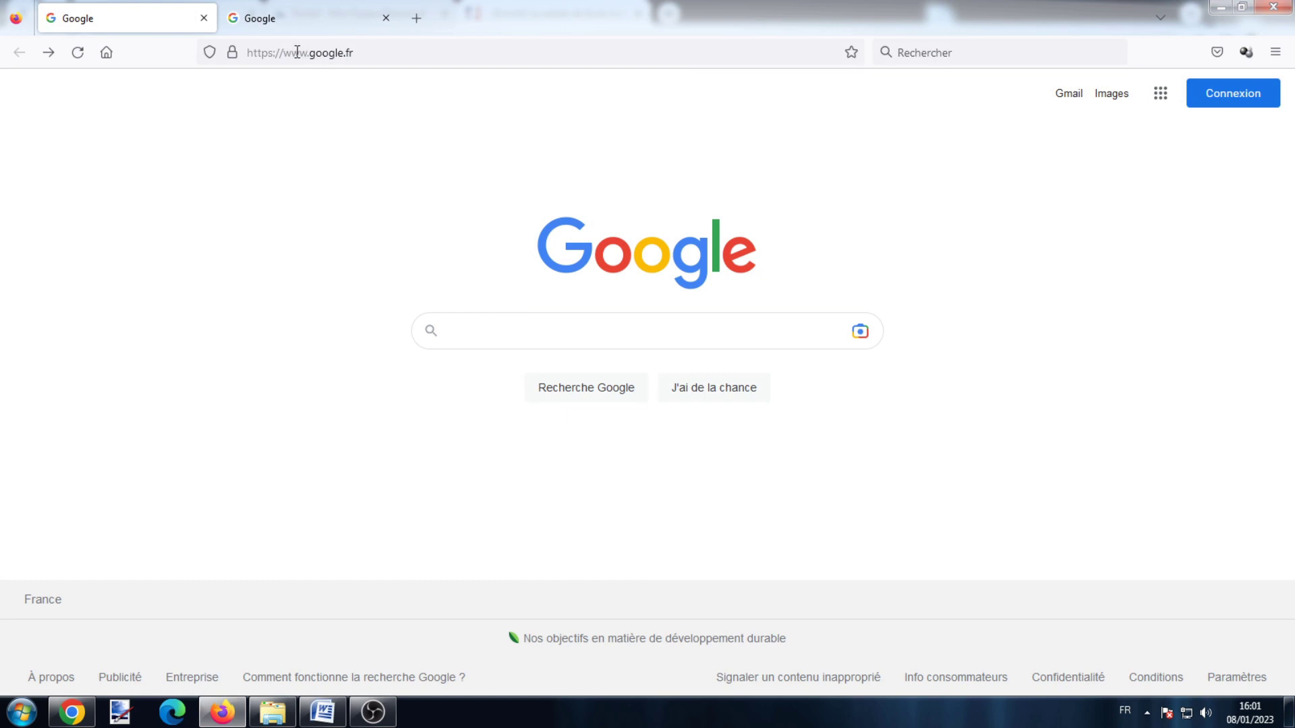
left_click(299, 52)
right_click(299, 54)
left_click(339, 142)
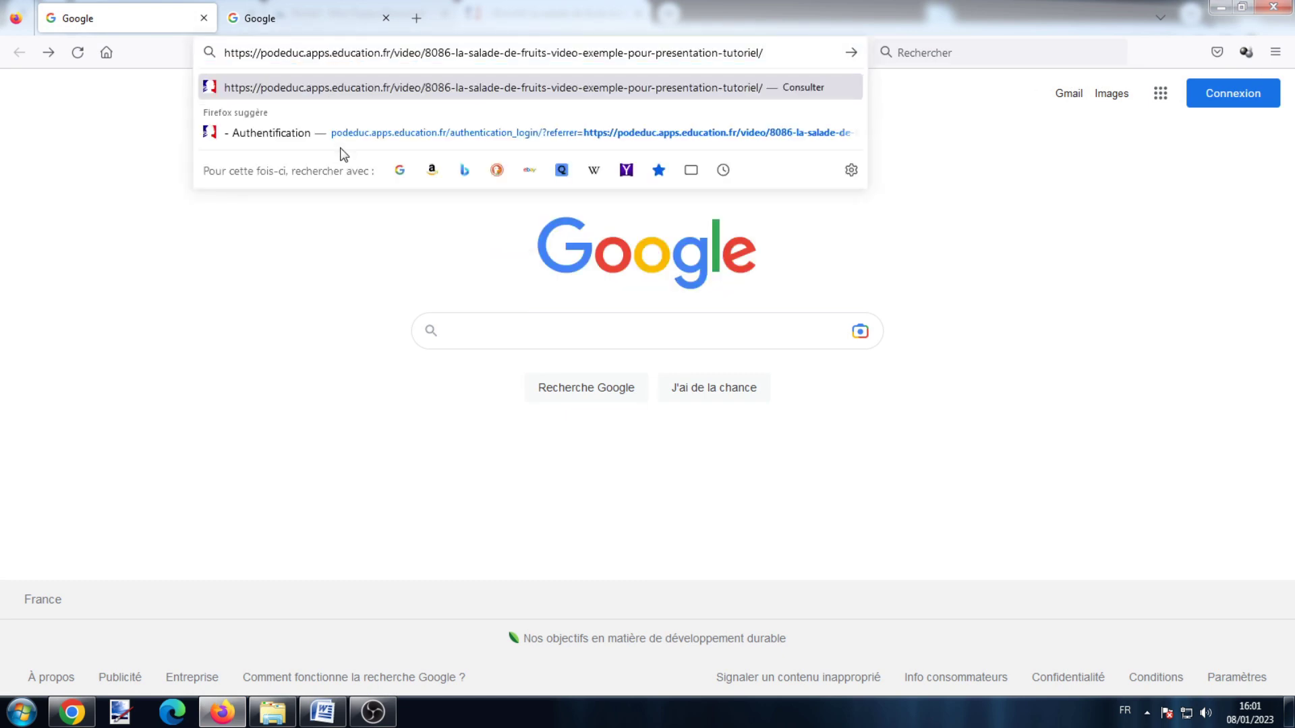
key("Return")
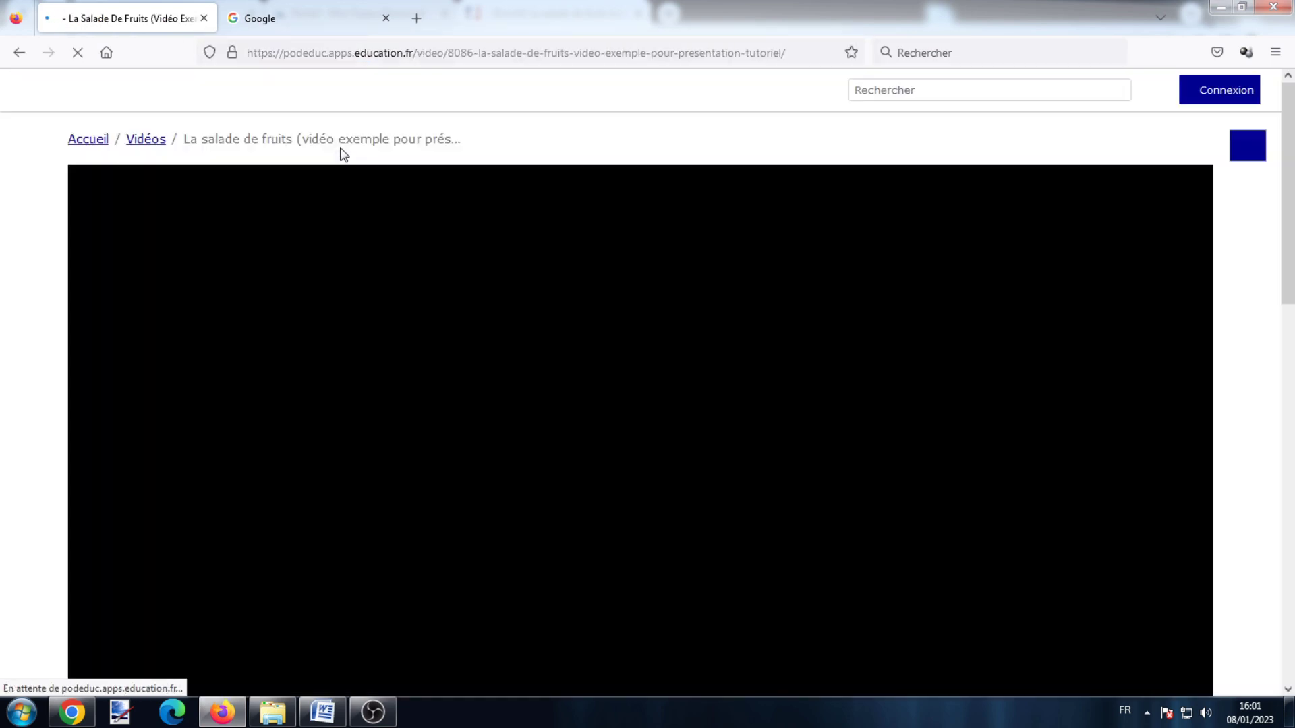
scroll(685, 411, "down", 2)
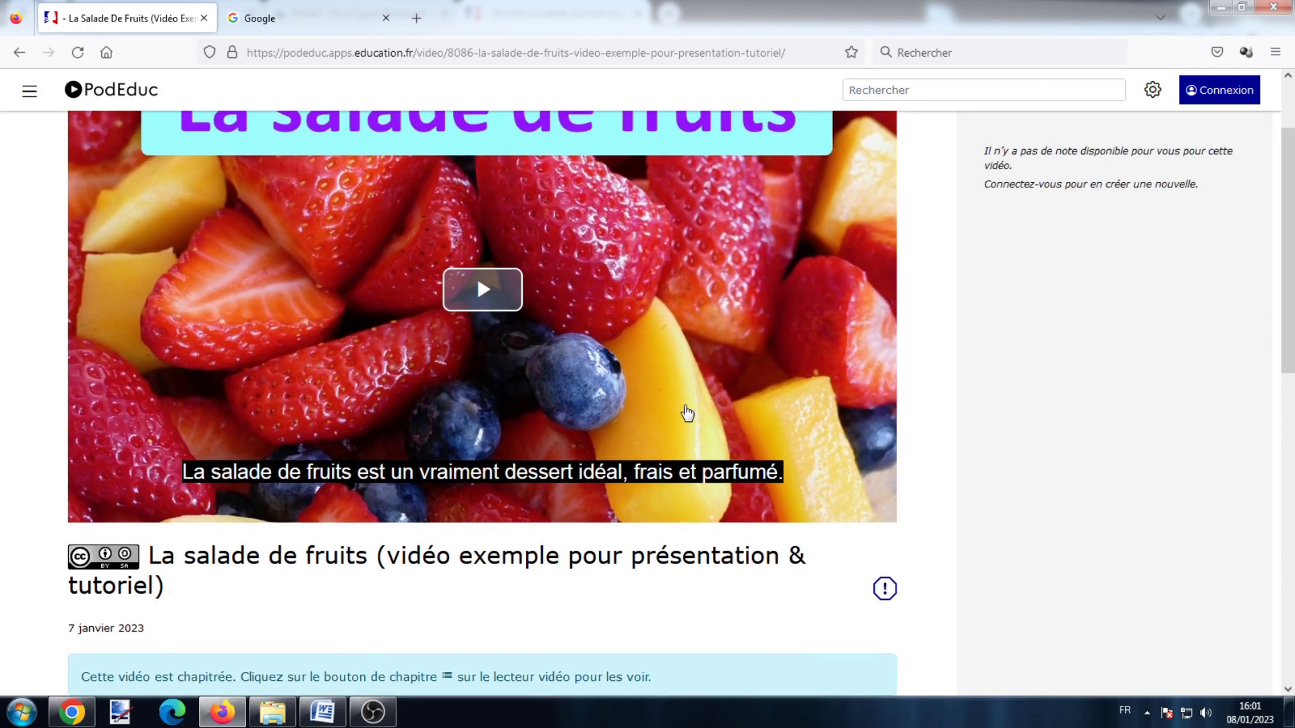
scroll(685, 410, "up", 2)
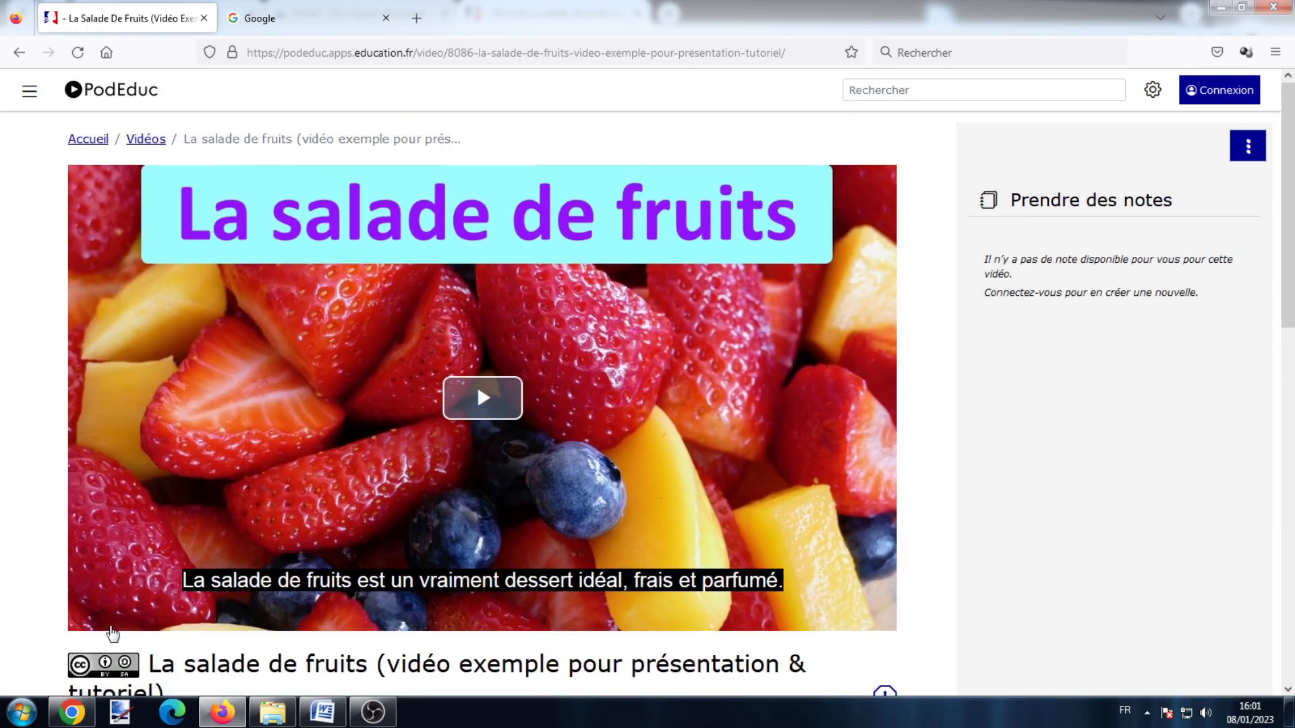
- Return to Chrome, close the sharing window, and hide and redisplay the side panel of the fruit salad video
left_click(71, 713)
left_click(1229, 431)
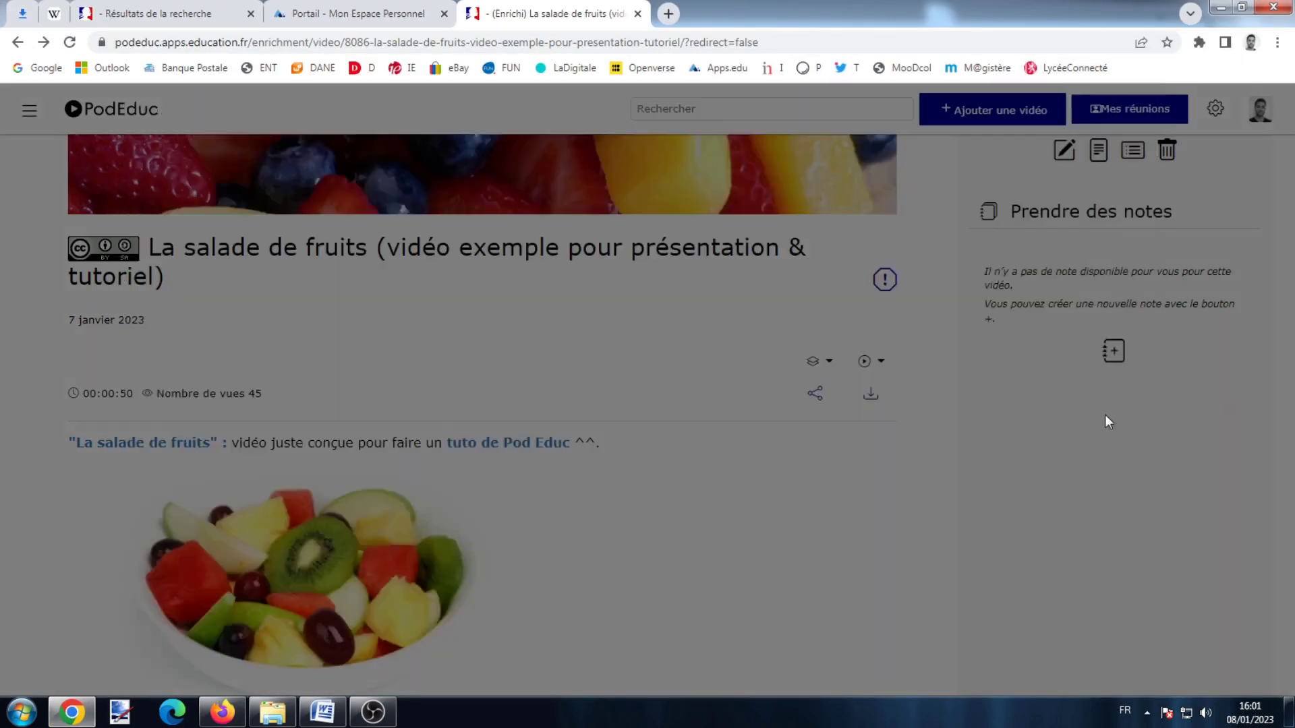
scroll(1214, 223, "up", 6)
left_click(1243, 172)
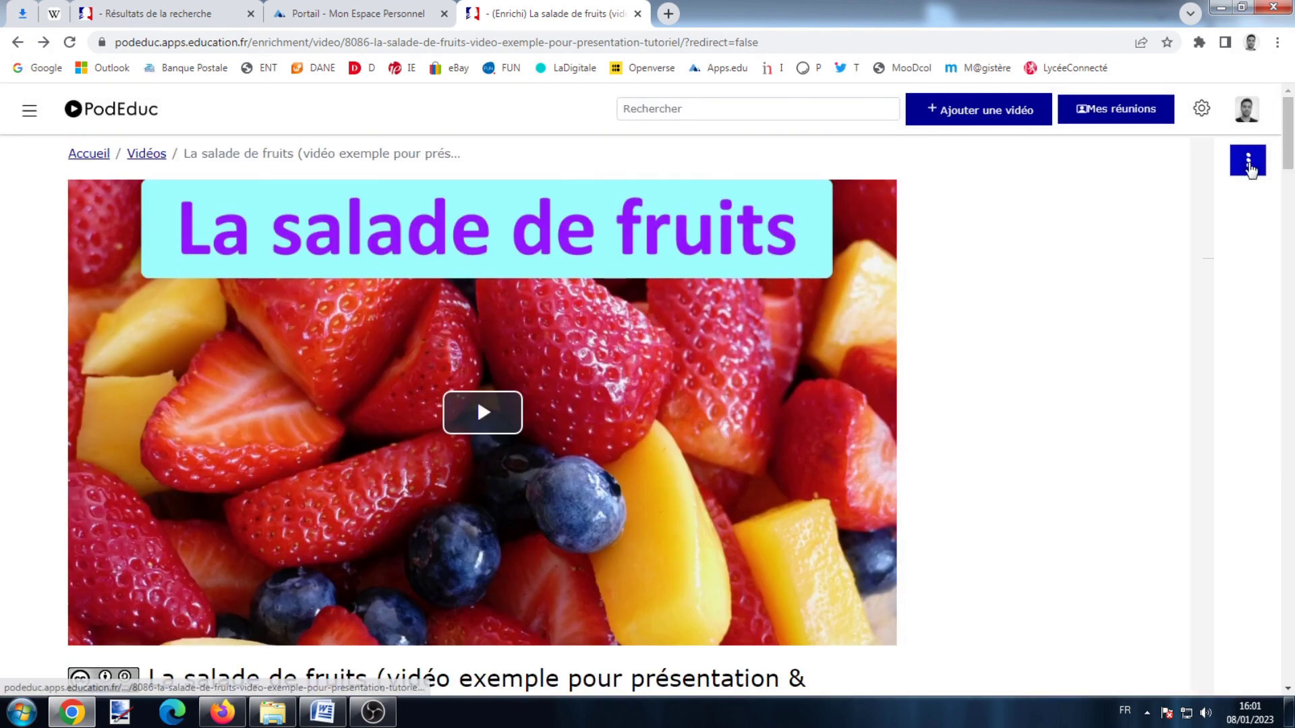
scroll(1032, 256, "down", 8)
scroll(1032, 299, "up", 8)
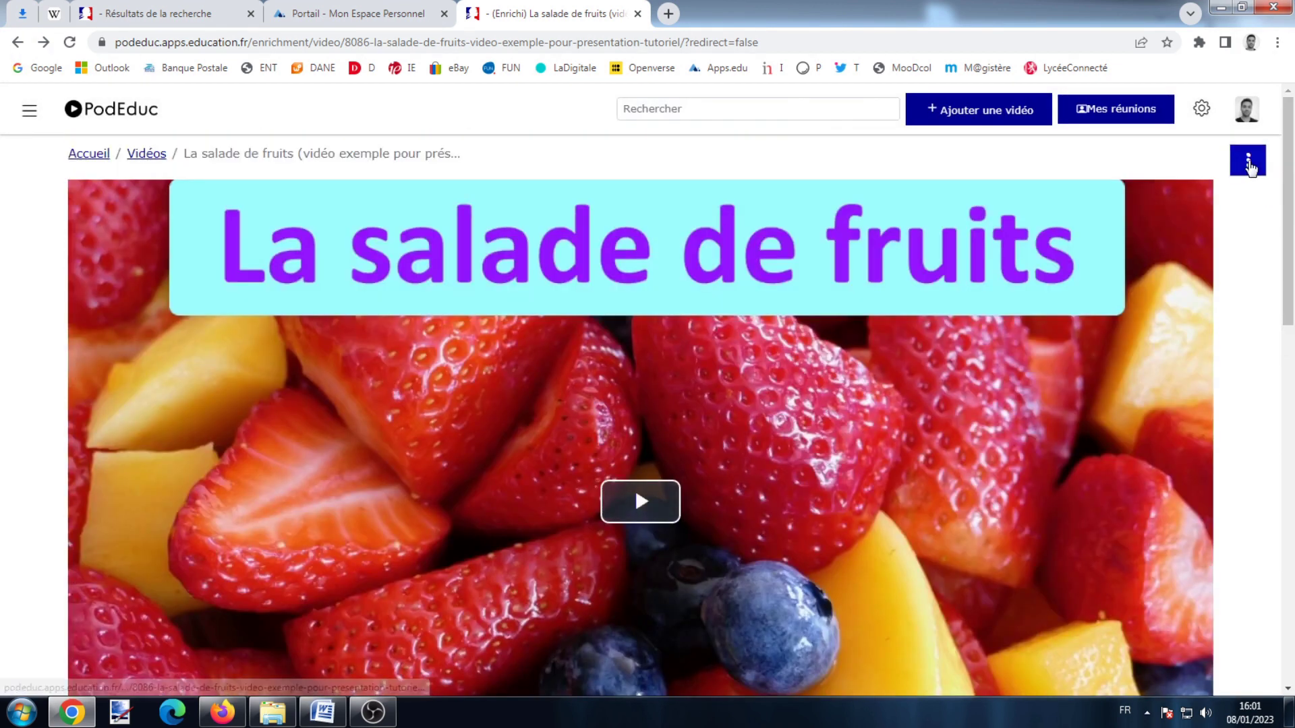
left_click(1247, 167)
- Add a note reading "Revoir à partir de la 25e seconde" to the video with availability Privé (moi seulement) and save it
scroll(1247, 177, "down", 3)
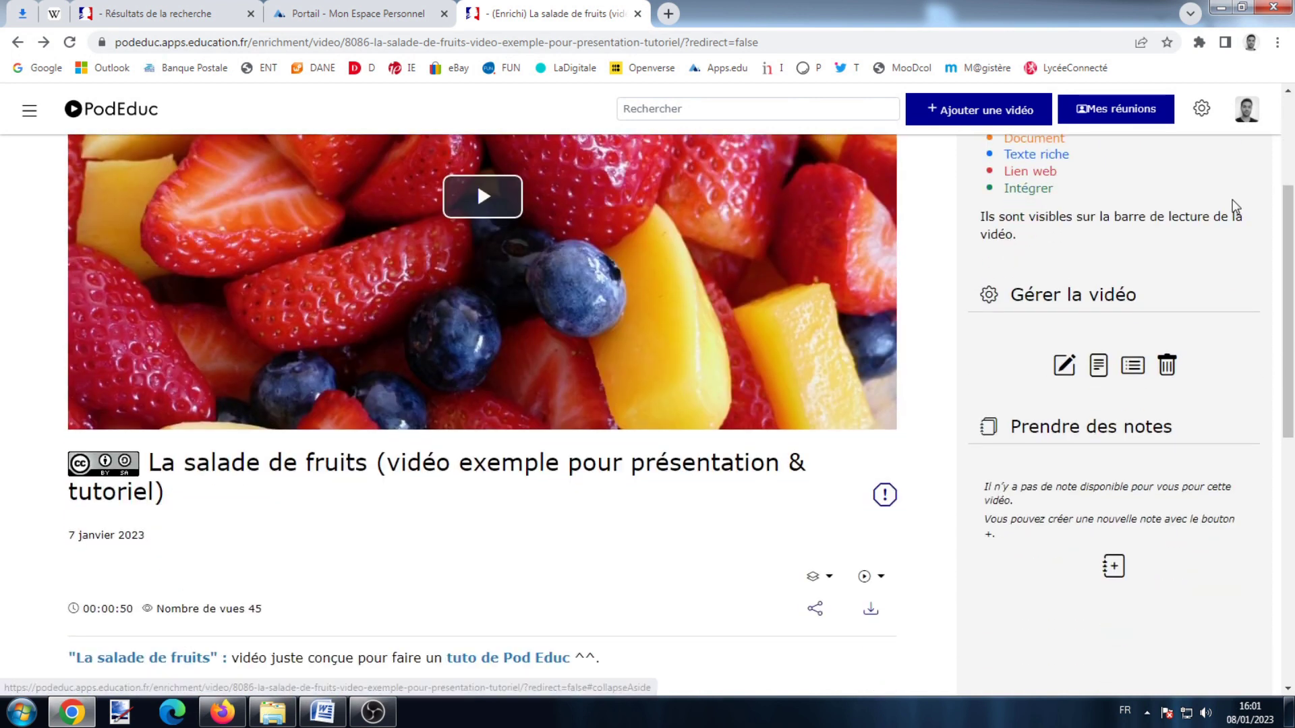
scroll(1028, 431, "down", 3)
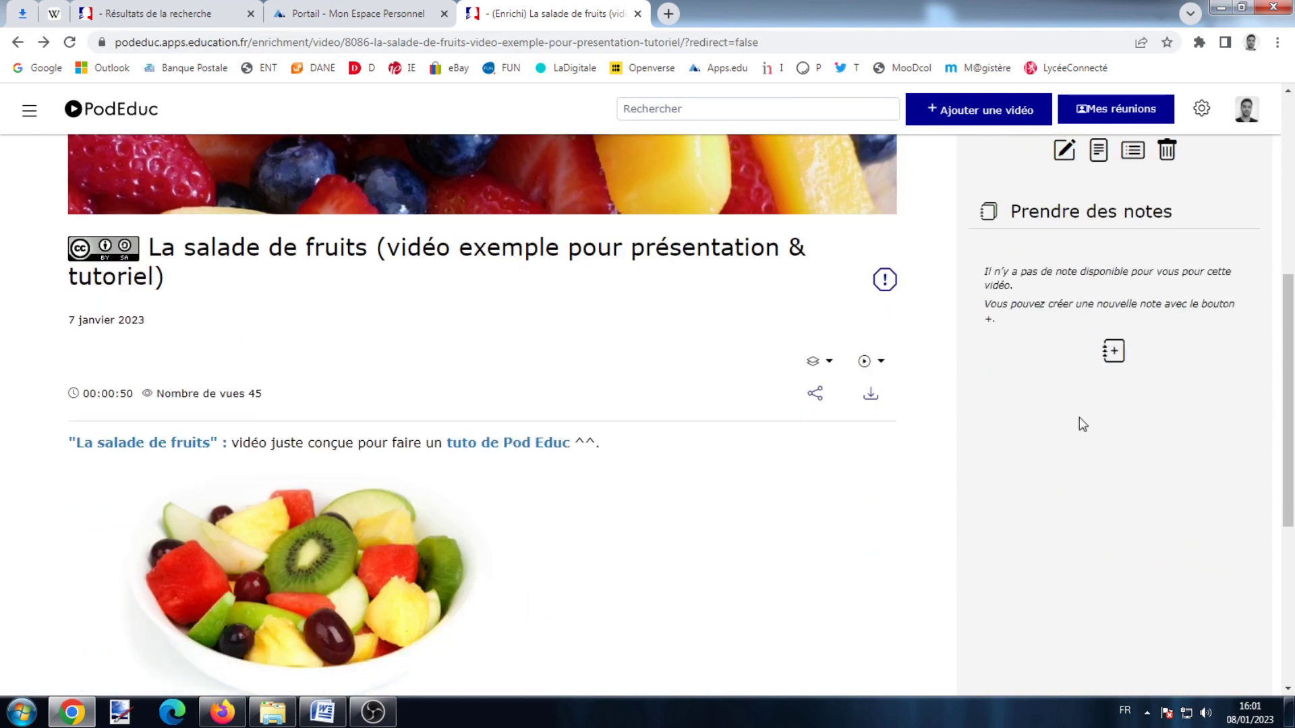
left_click(1116, 355)
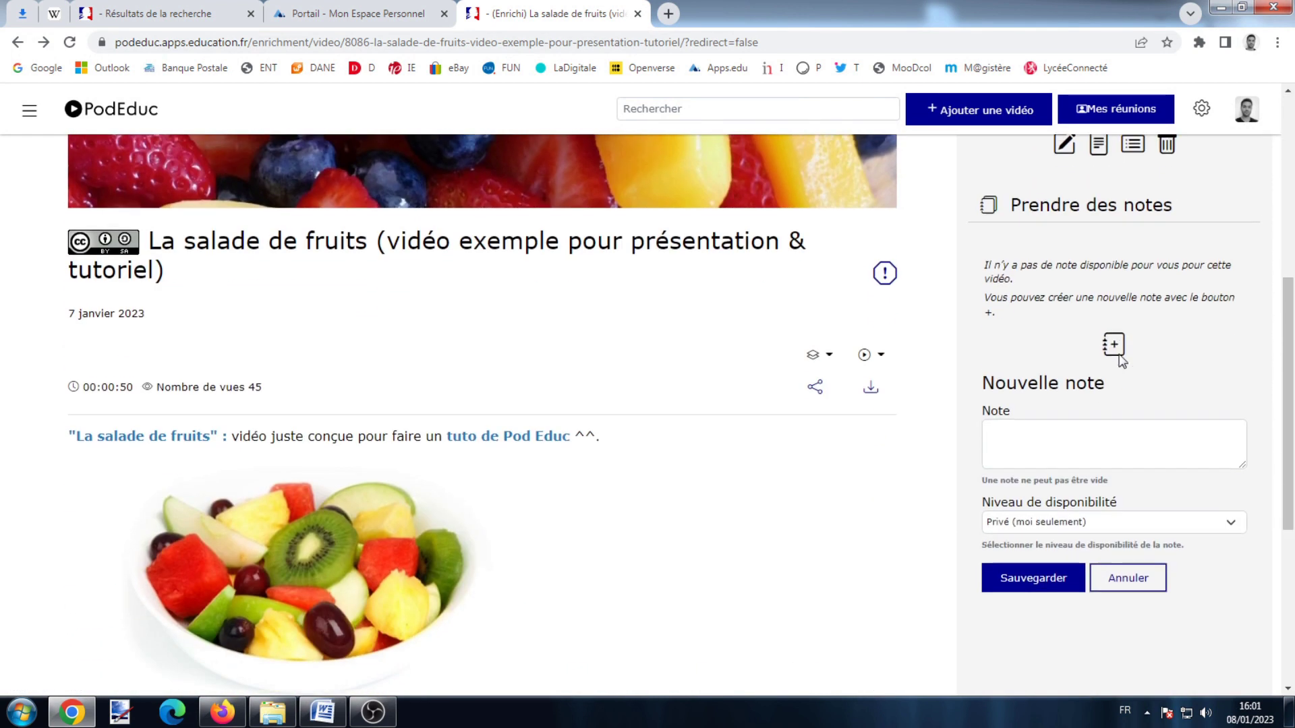
left_click(1064, 441)
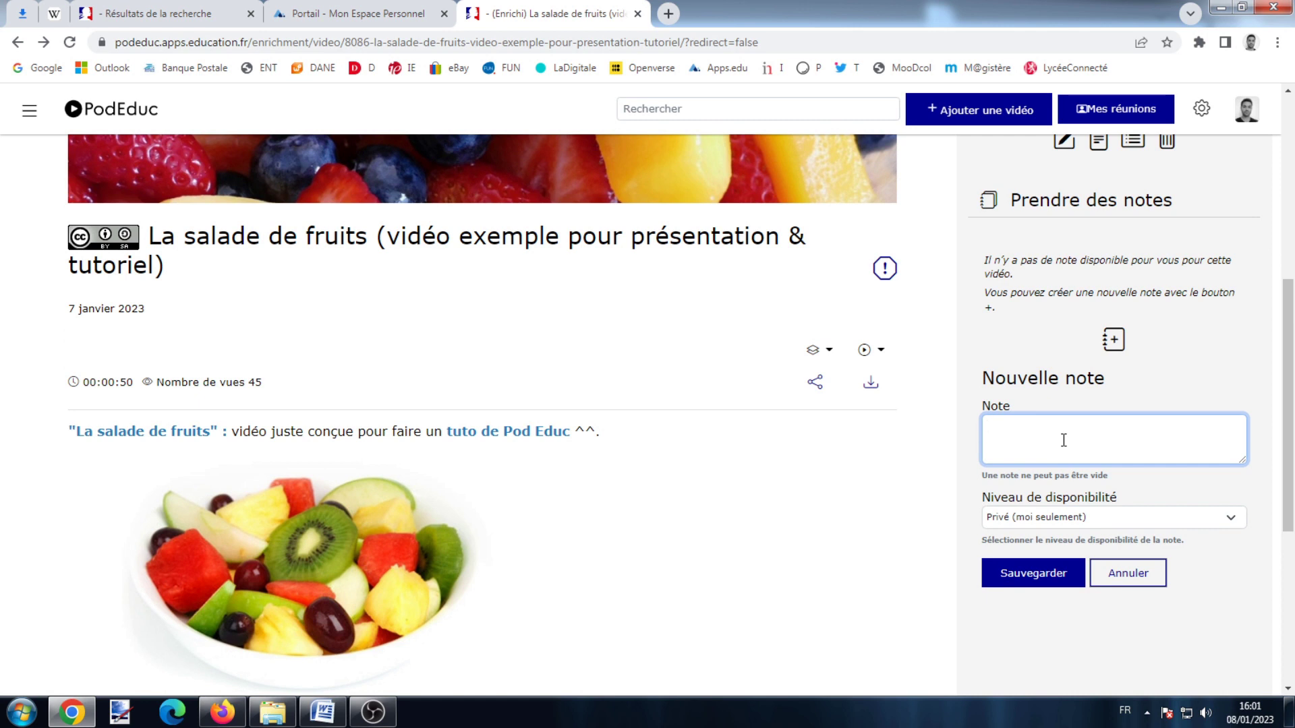
left_click(1078, 518)
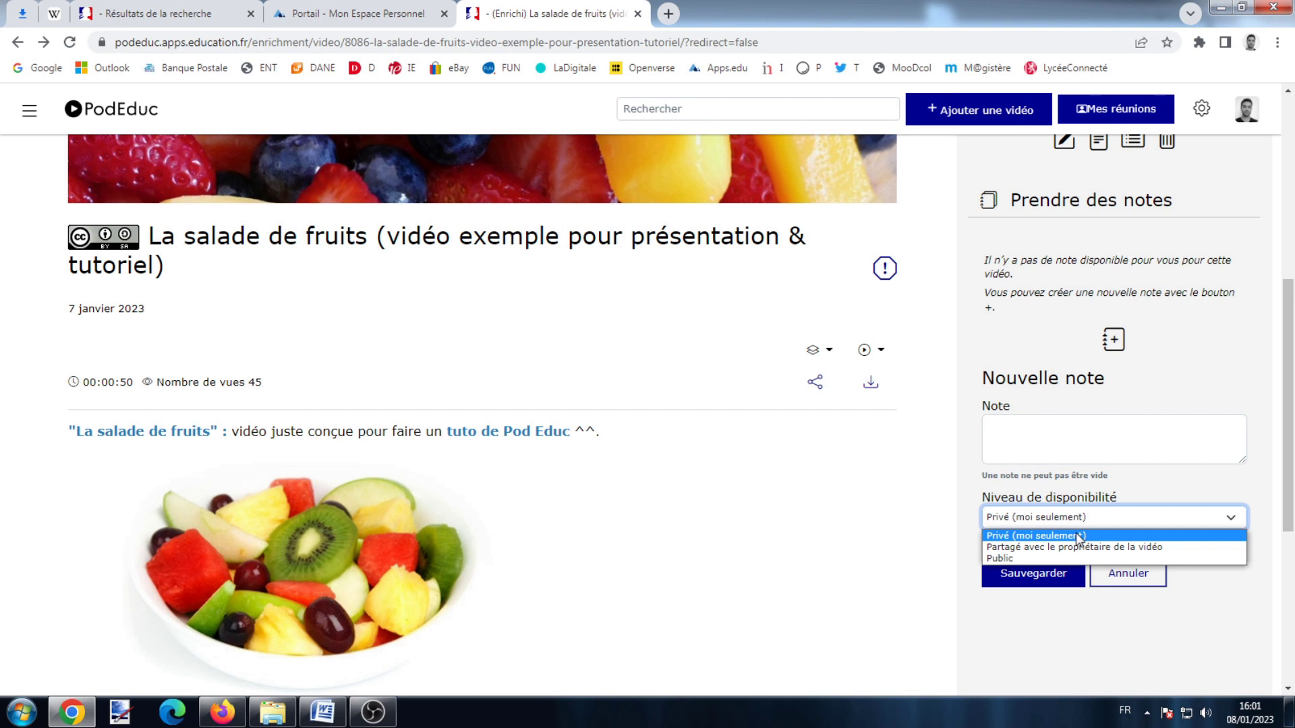
left_click(1101, 438)
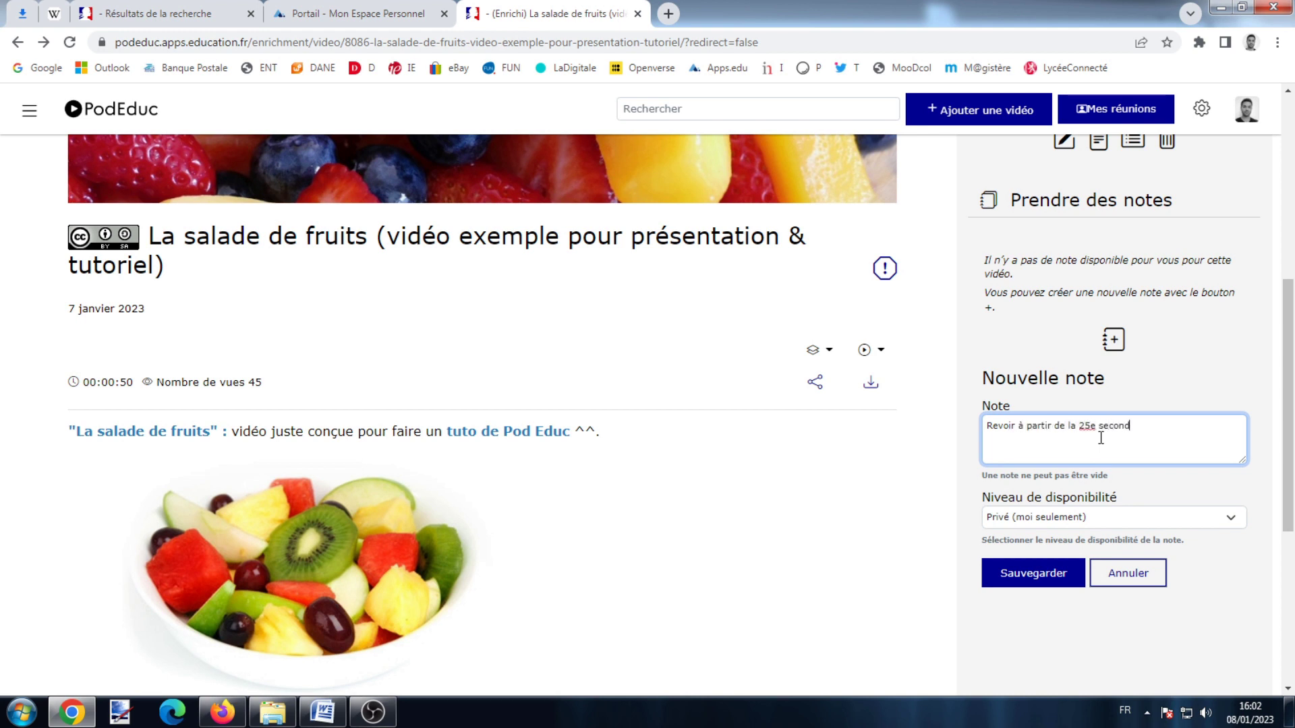
left_click(1026, 573)
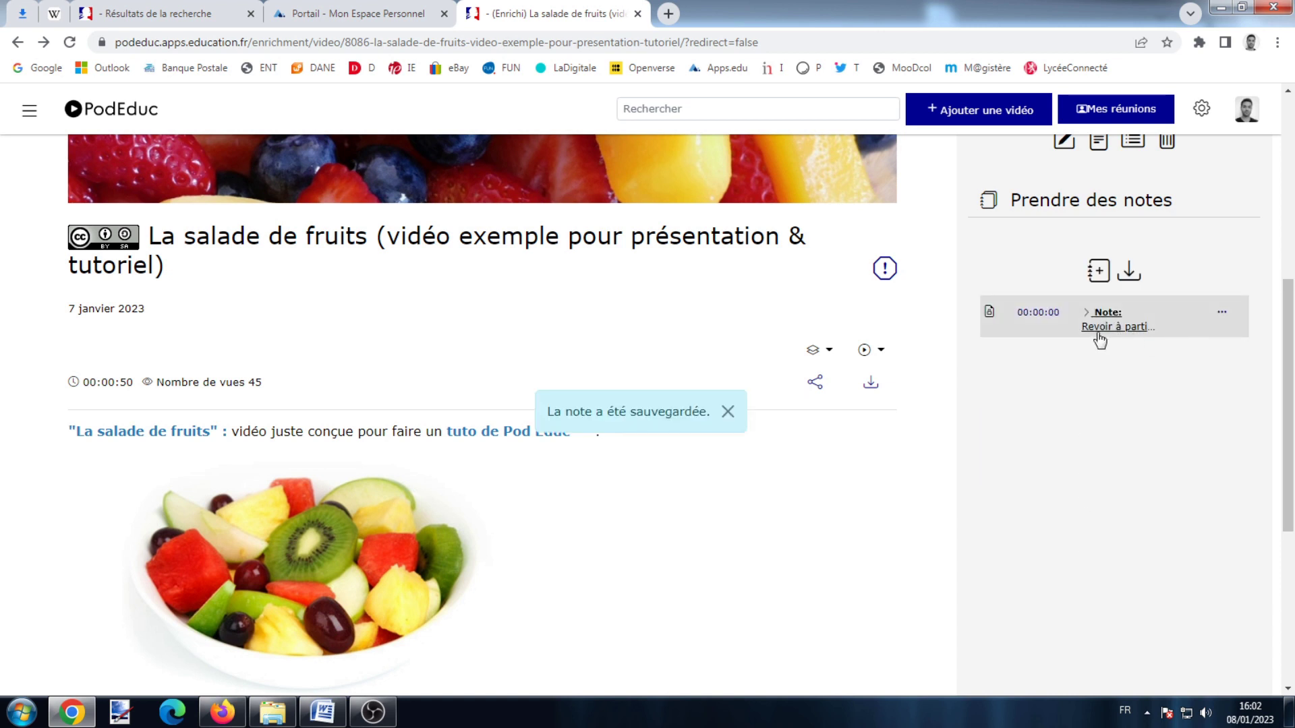
- Save a second note, "Je ne comprends pas l'étape 2 à la 34e seconde", with availability Partagé avec le propriétaire de la vidéo
left_click(1100, 271)
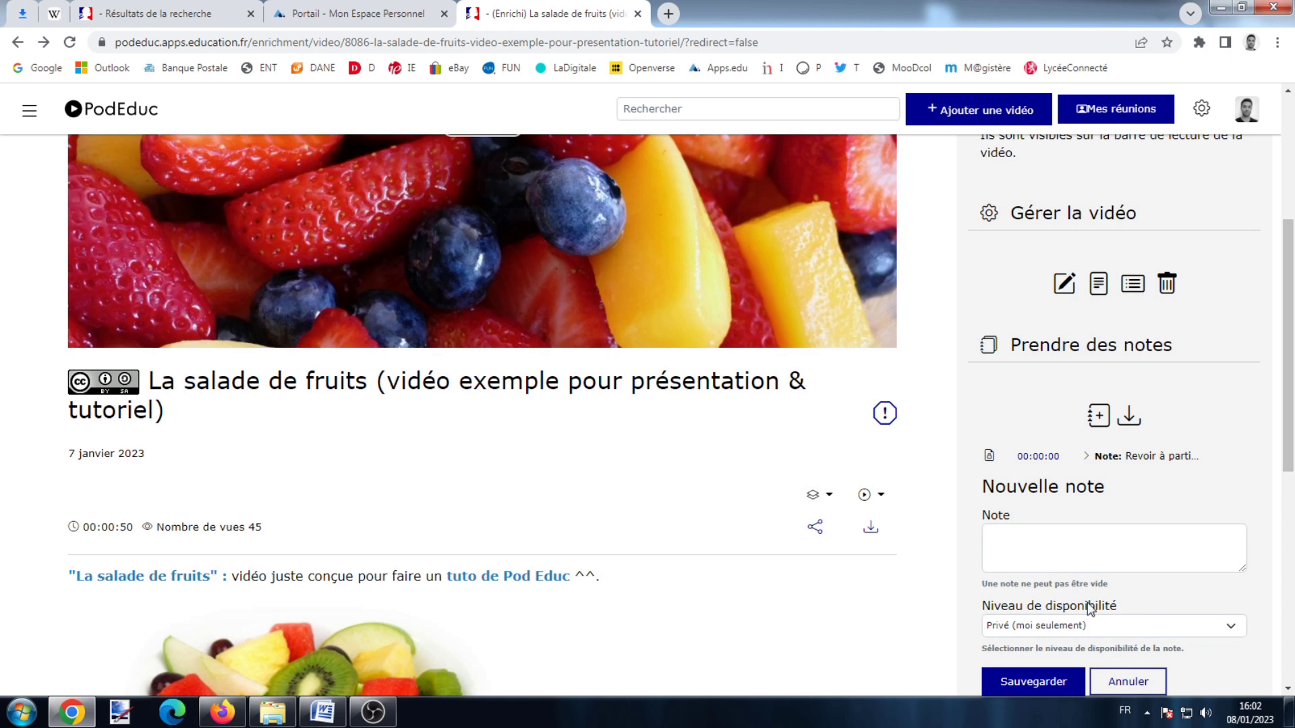
left_click(1088, 624)
left_click(1093, 656)
left_click(1096, 562)
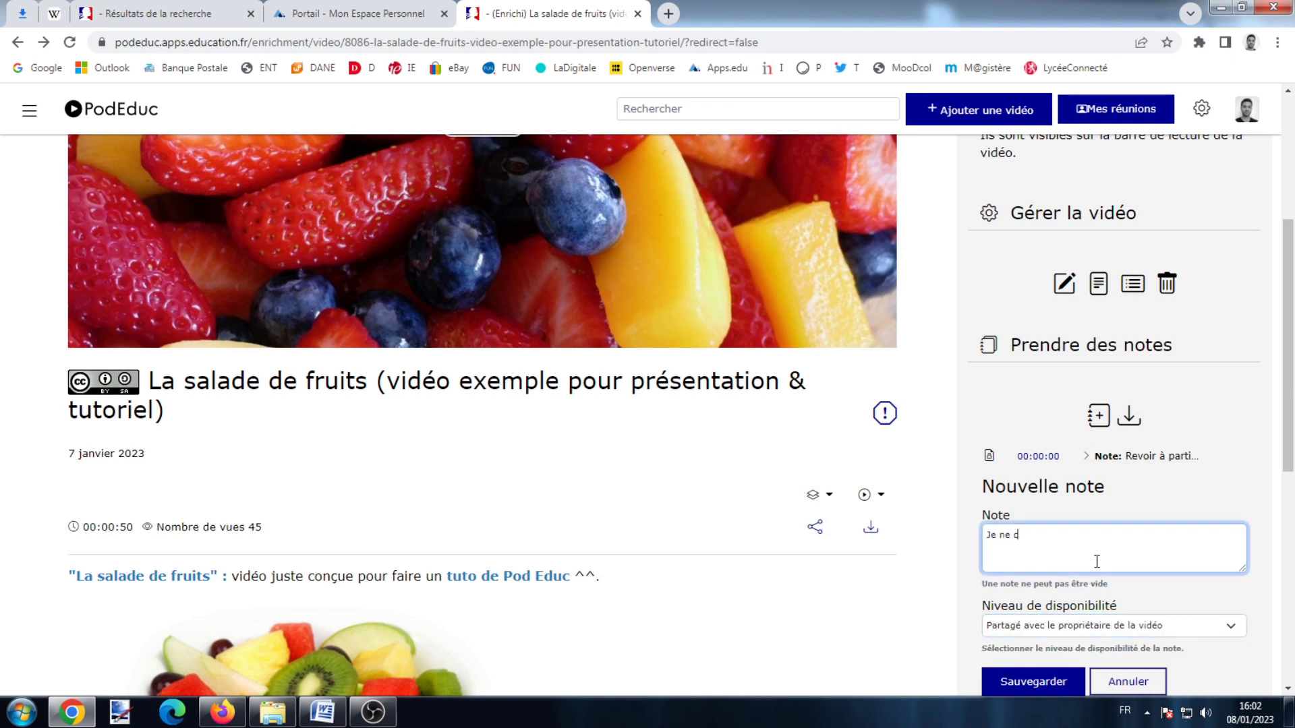
type("Je ne comprends pas l'étape 2 à la 34e second")
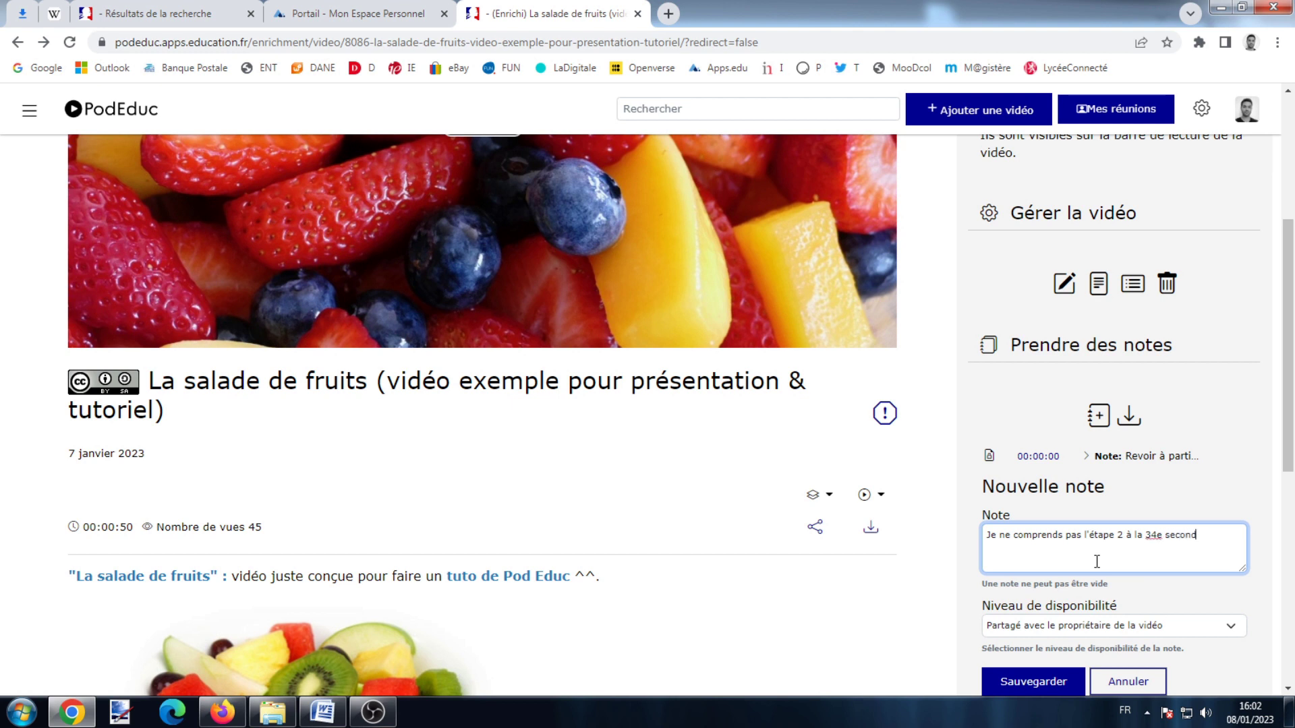
type("e")
scroll(1097, 562, "down", 3)
left_click(1061, 466)
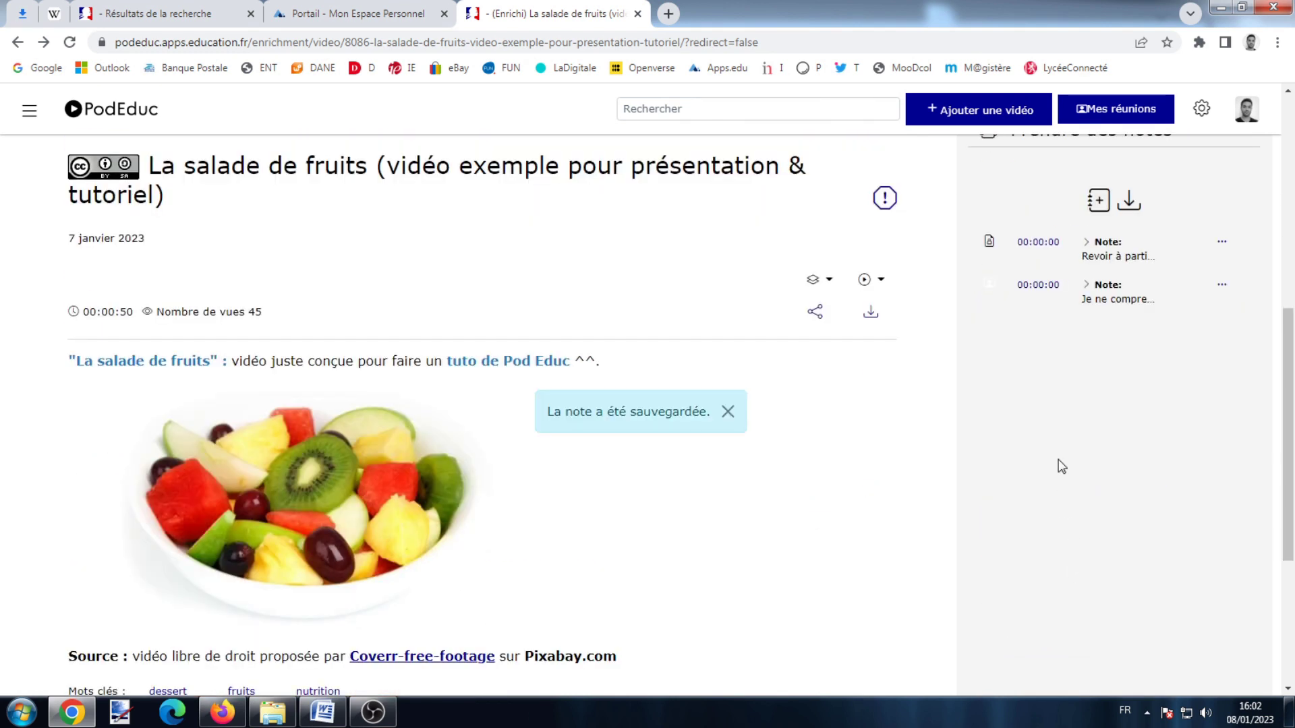
- Add a third note reading "Intéressant" with availability Public and save it
scroll(1061, 447, "up", 3)
left_click(1098, 307)
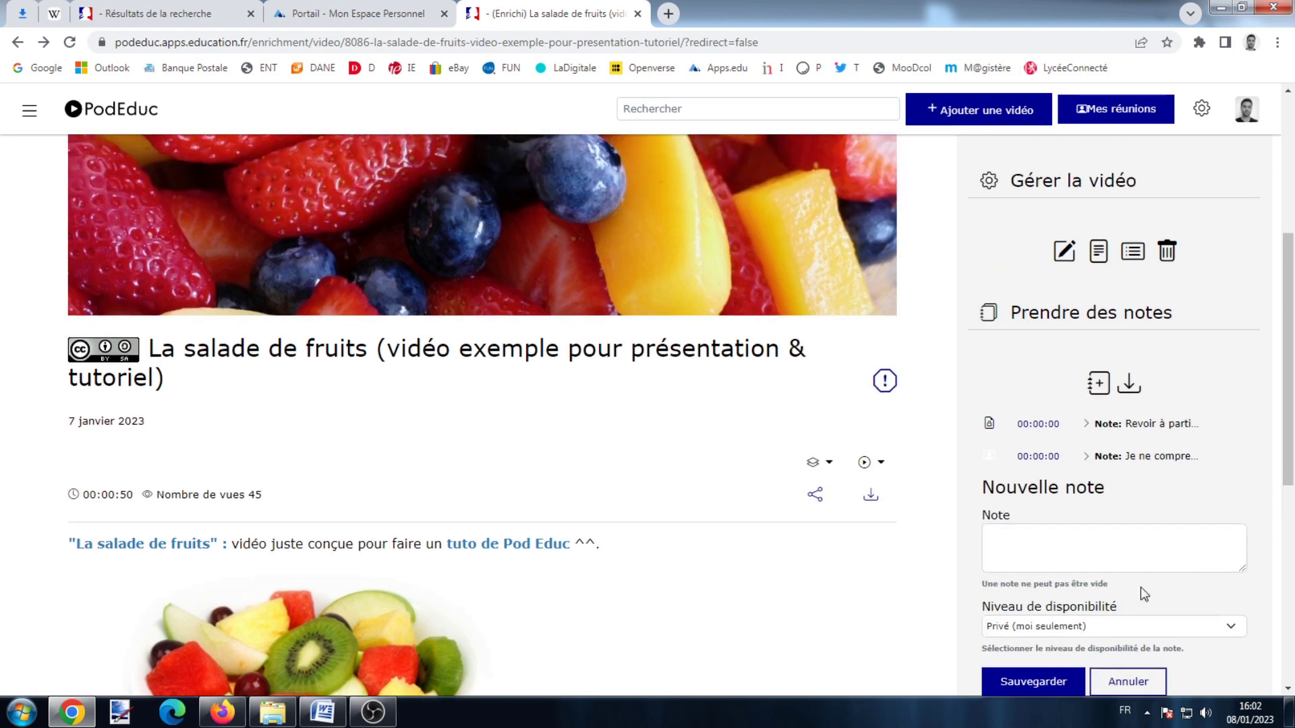
left_click(1110, 626)
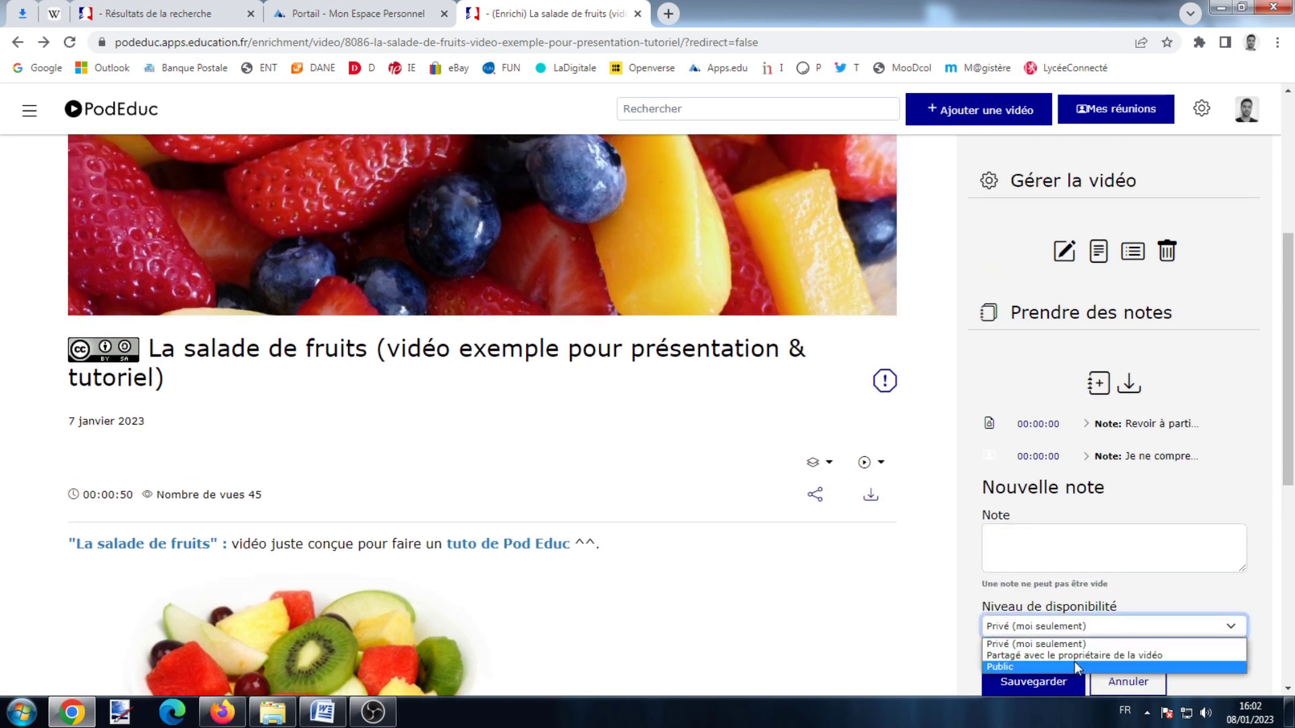
left_click(1074, 664)
left_click(1069, 551)
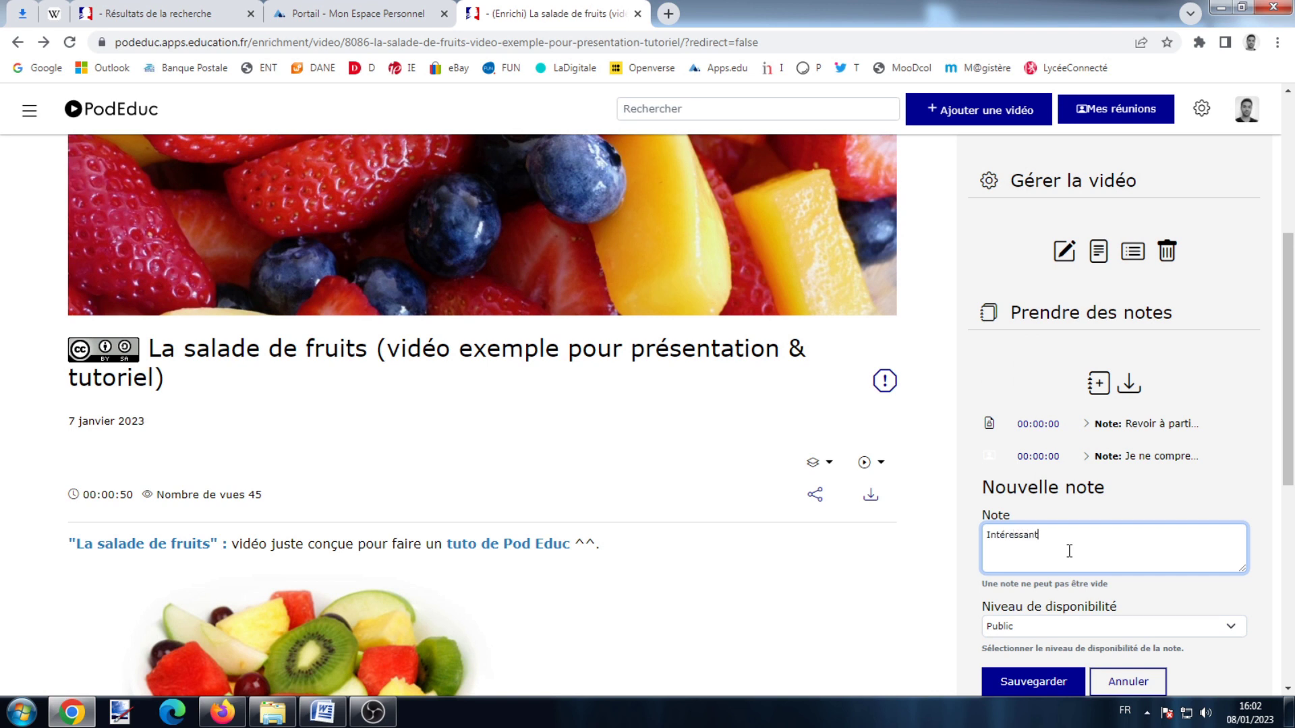
scroll(1067, 555, "down", 5)
scroll(1040, 422, "up", 2)
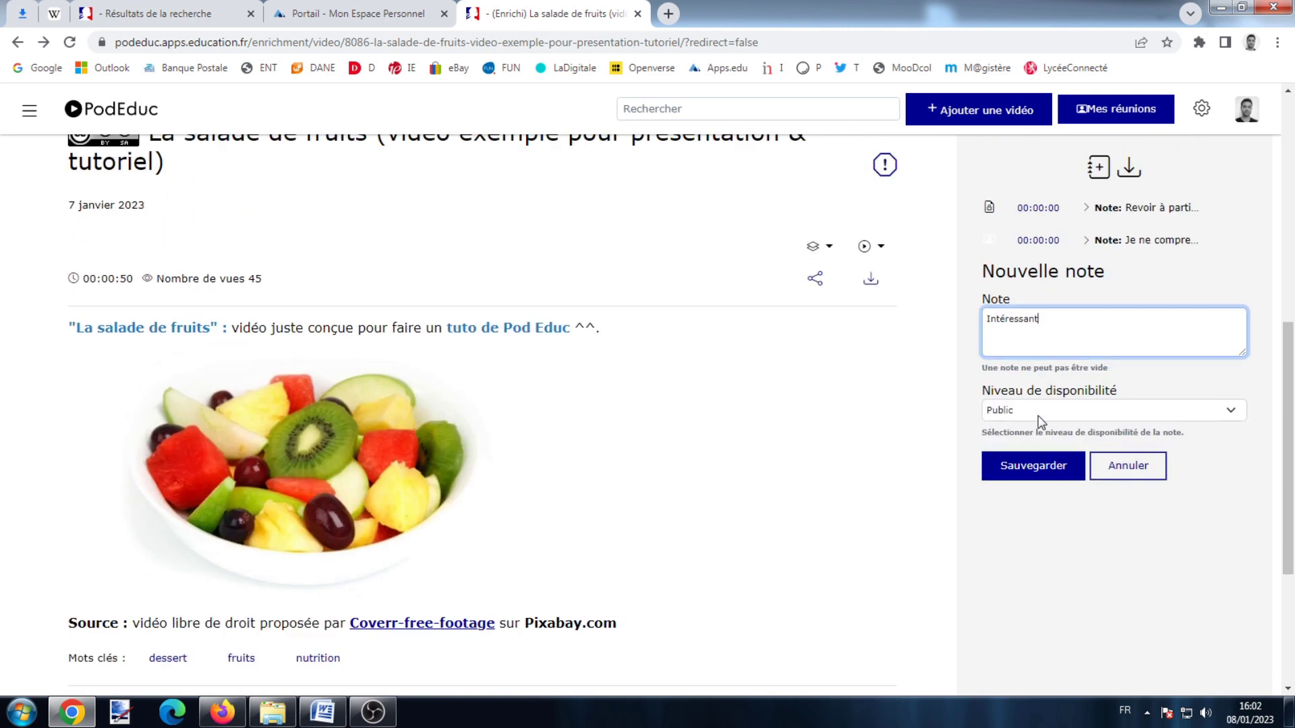
left_click(1040, 464)
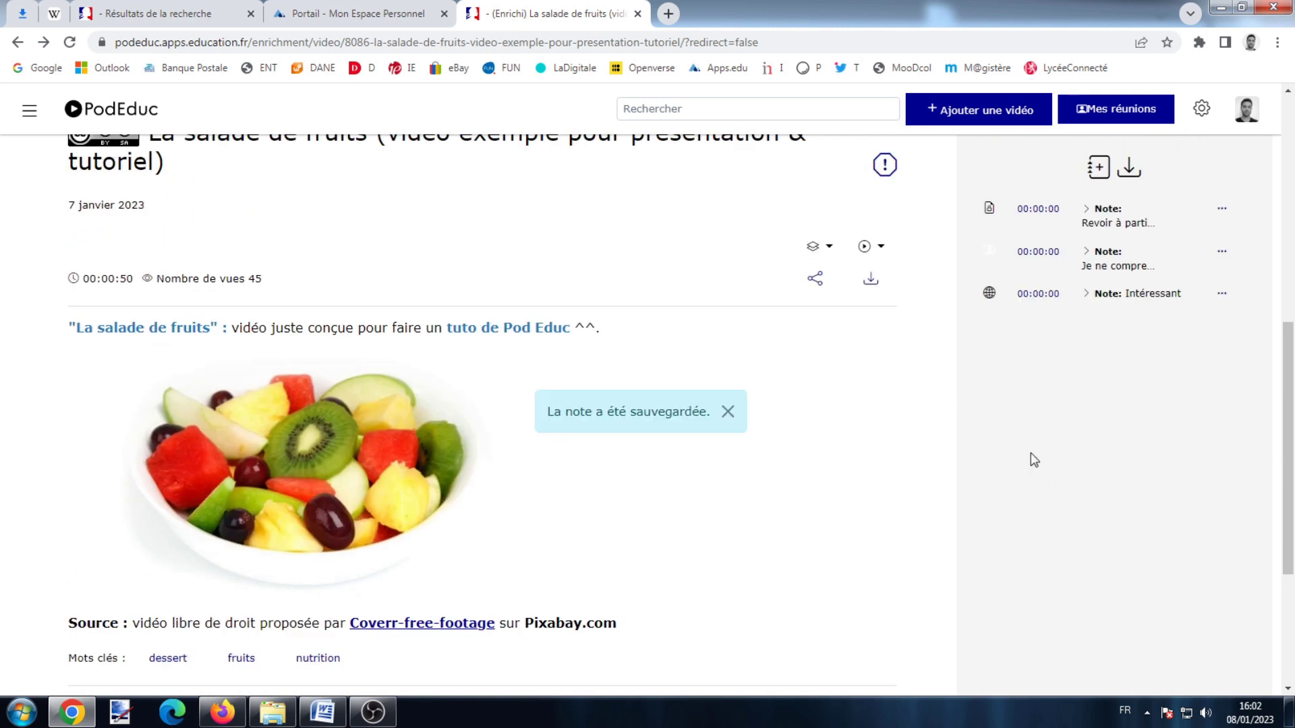
- Switch to Firefox, reload the video page and expand the public note to check what a signed-out visitor sees
left_click(814, 279)
left_click(1139, 142)
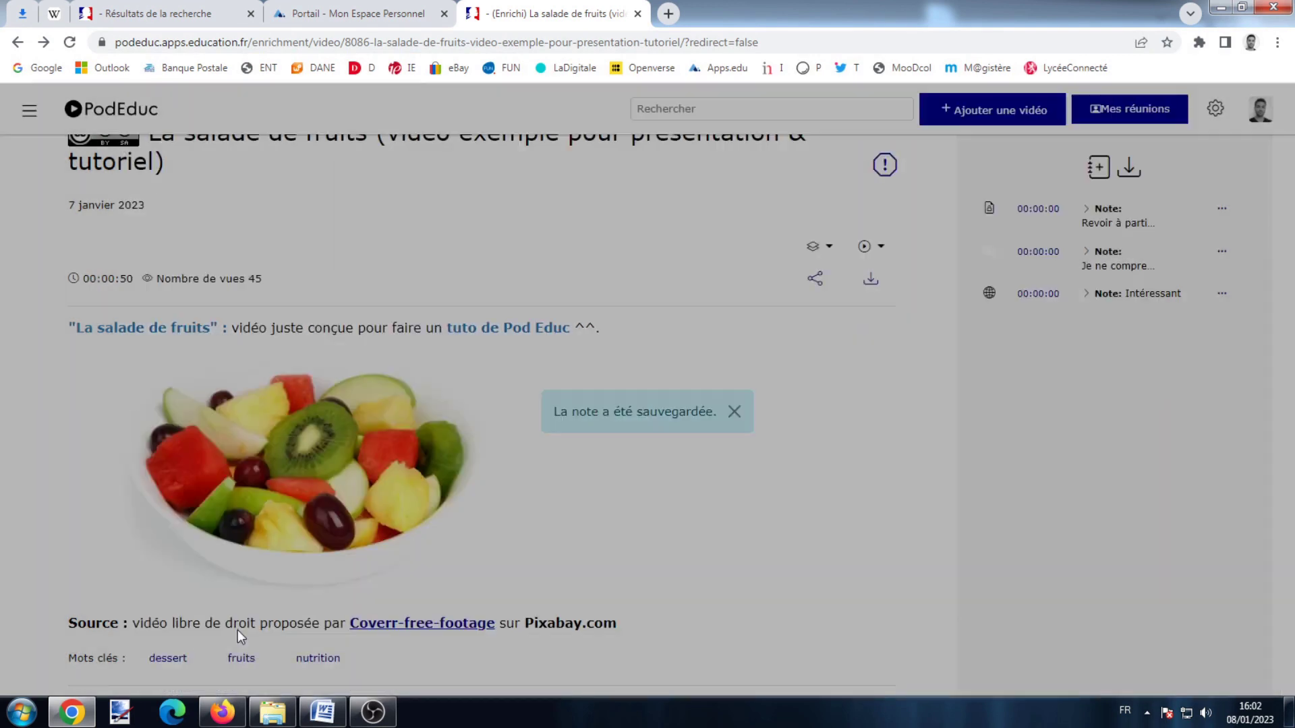
left_click(222, 712)
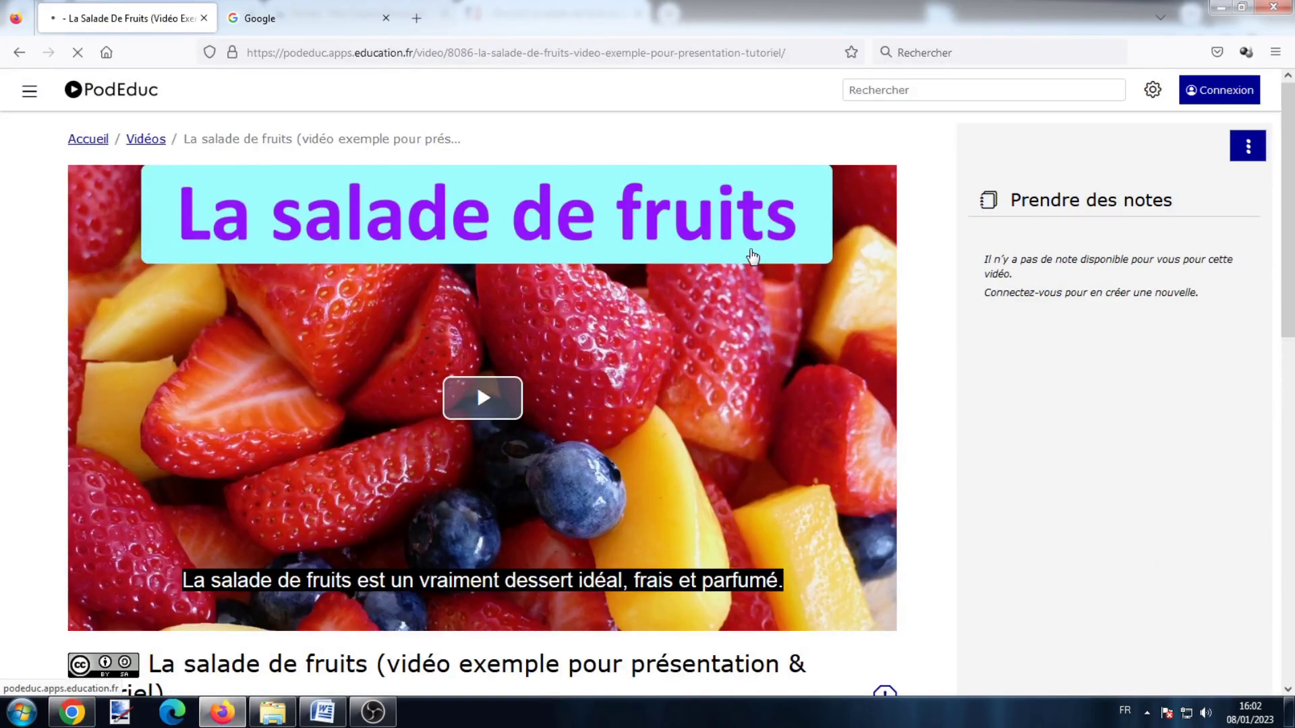
key("F5")
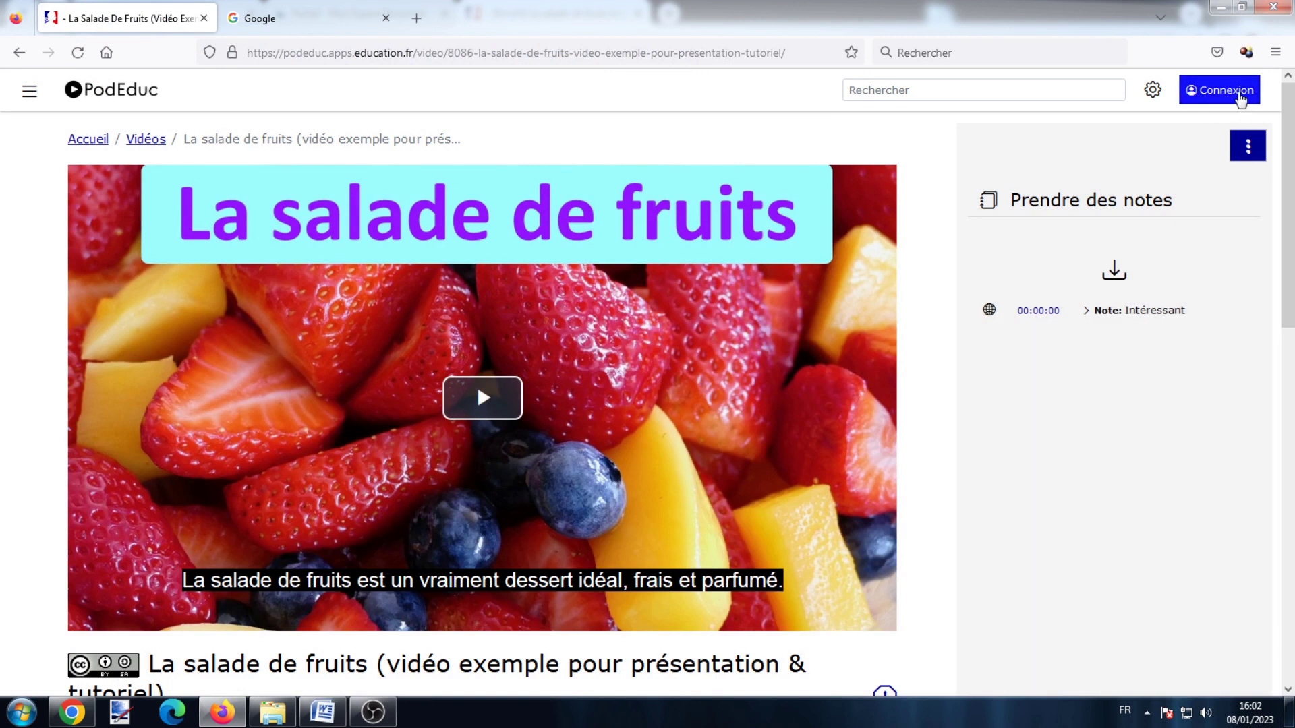
left_click(1216, 325)
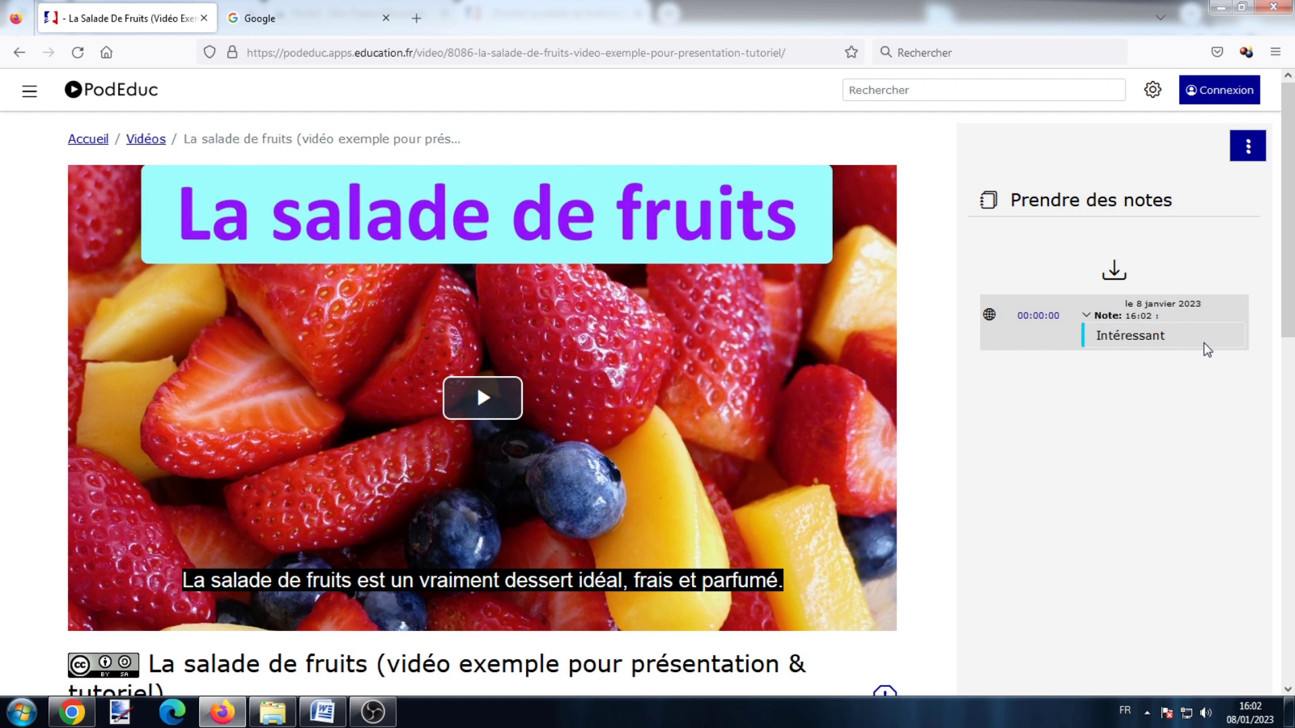
- Return to Chrome and download the video's notes from the Prendre des notes section
left_click(72, 713)
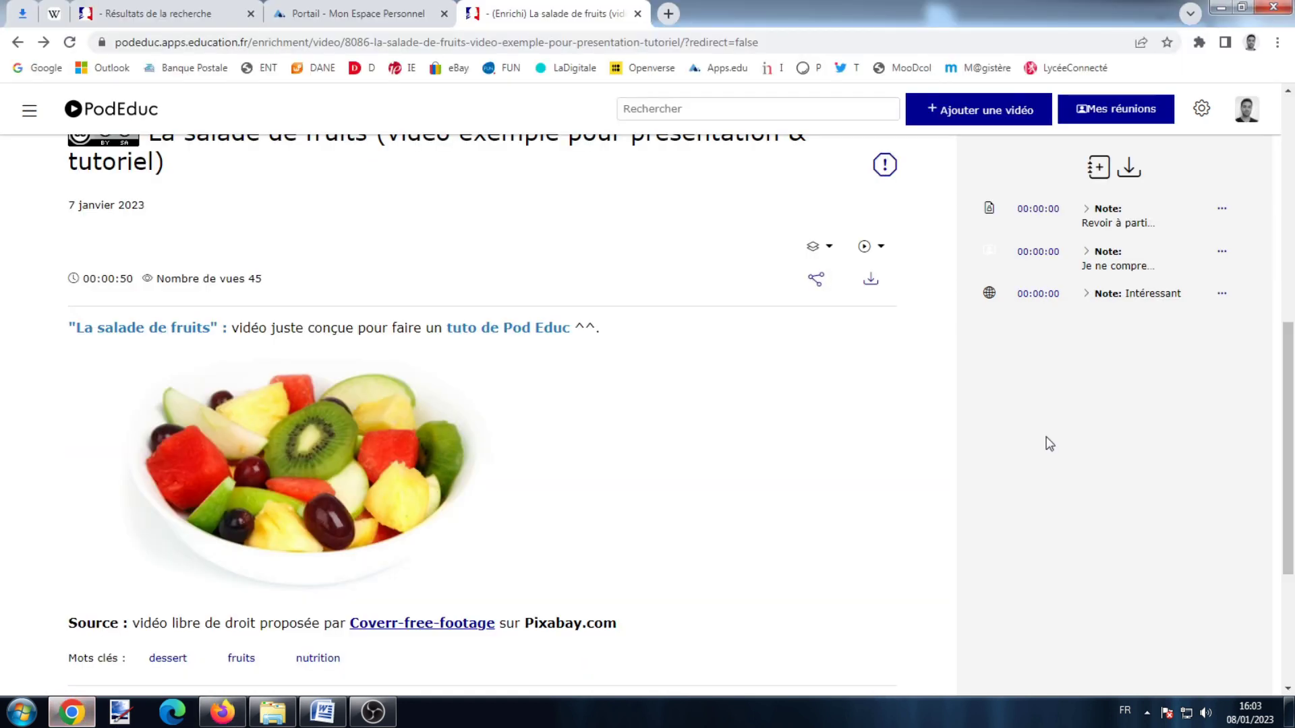
scroll(1050, 443, "up", 5)
left_click(1129, 499)
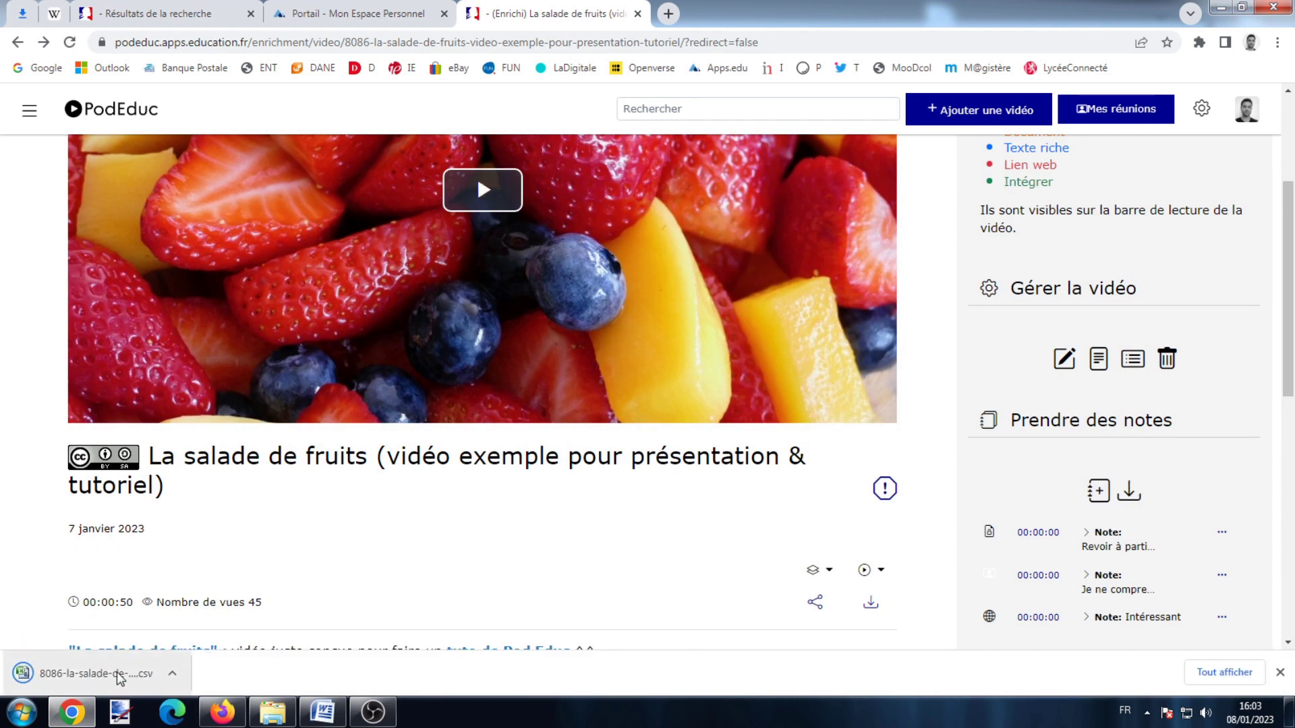
- Open the page listing the account's own playlists
scroll(949, 416, "up", 3)
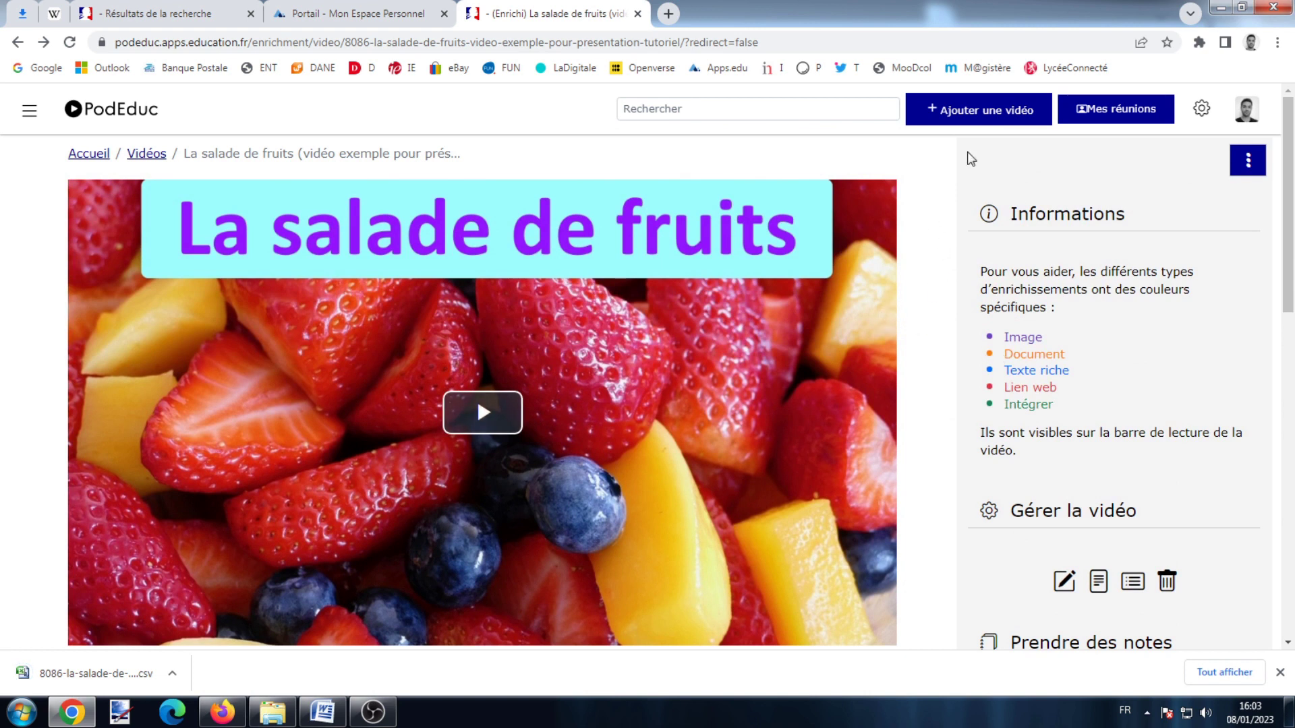
left_click(1247, 110)
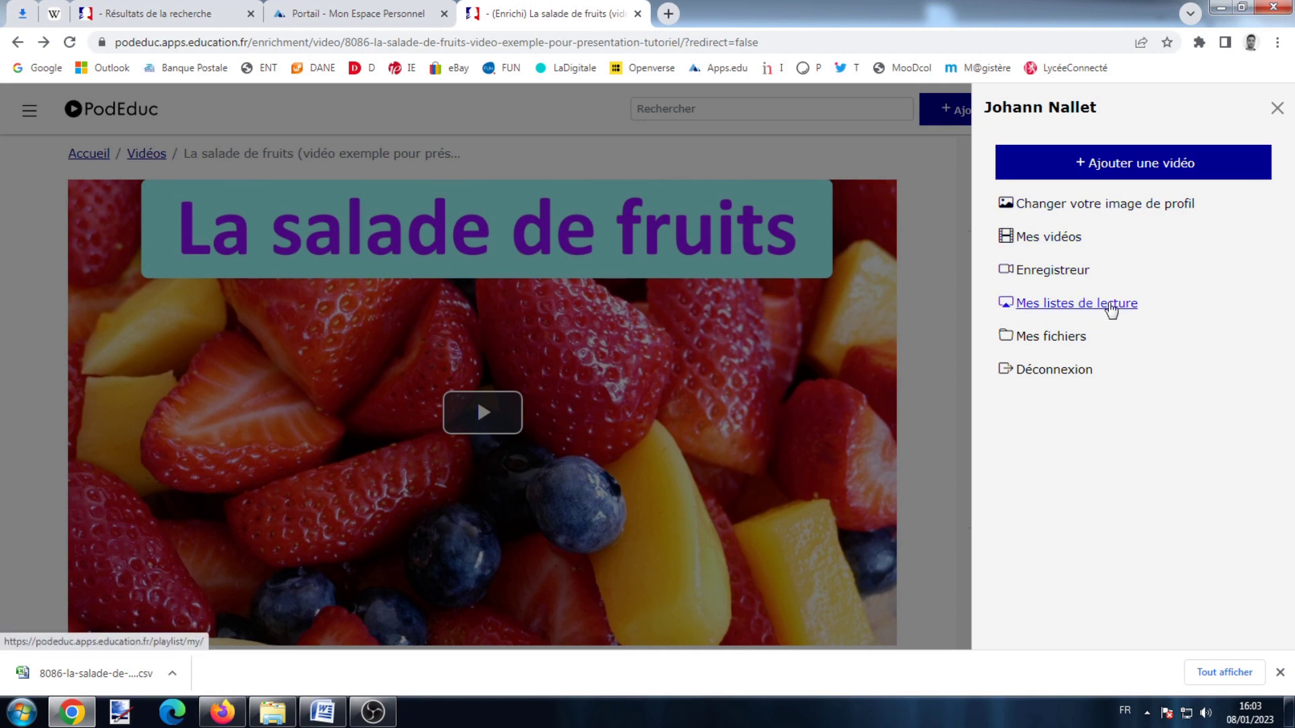
left_click(1111, 309)
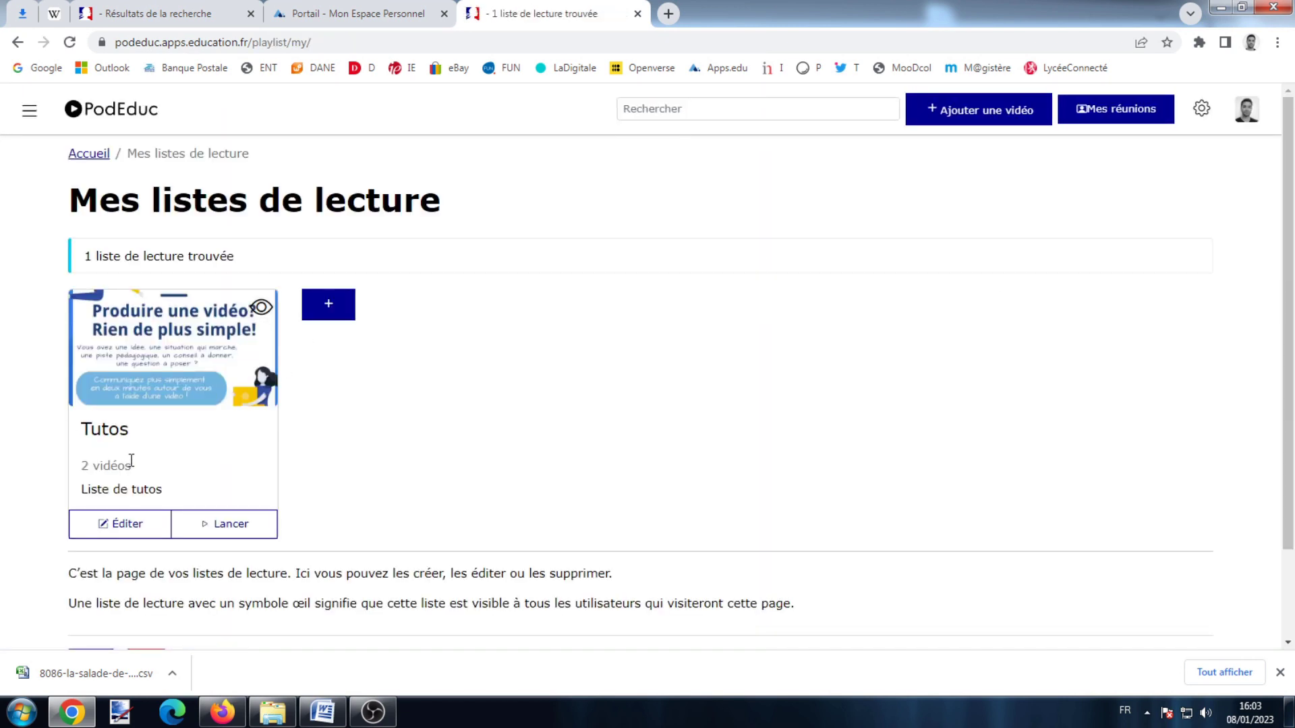
- Create a visible playlist titled Mémorisation with the description "Vidéos sur...", save it and return to the playlists page
left_click(331, 308)
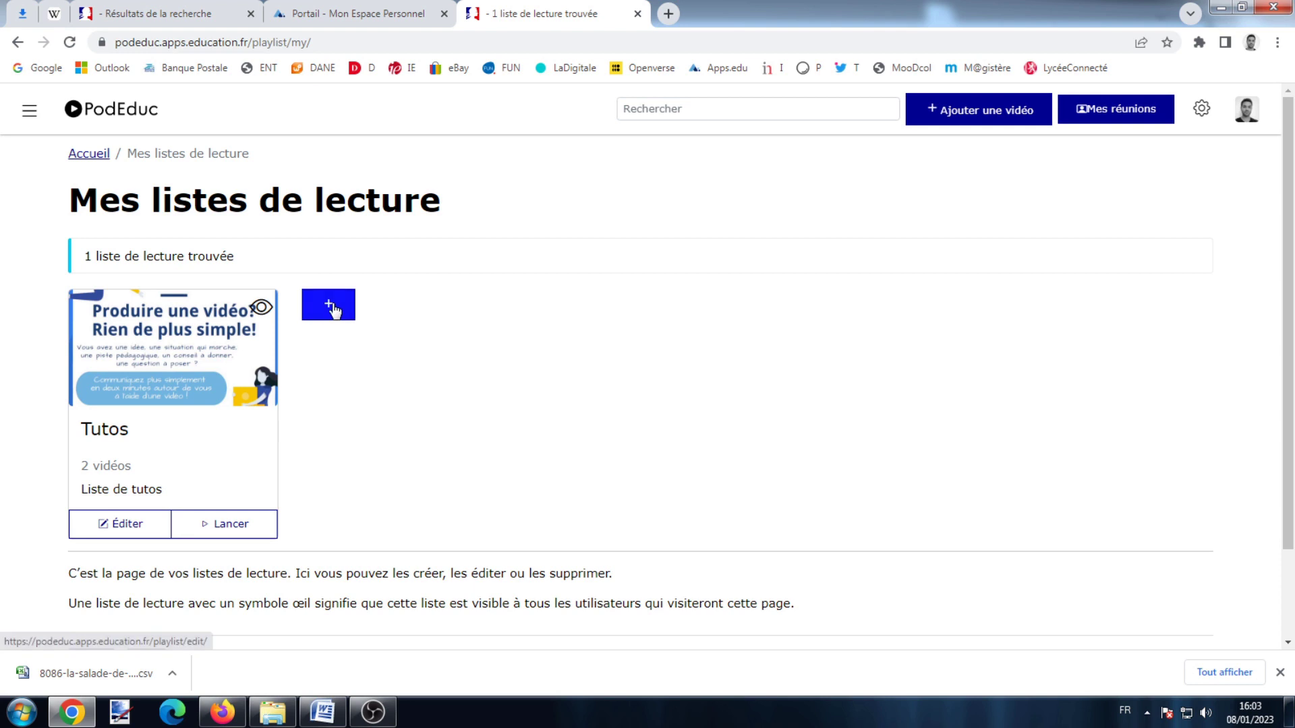
left_click(304, 271)
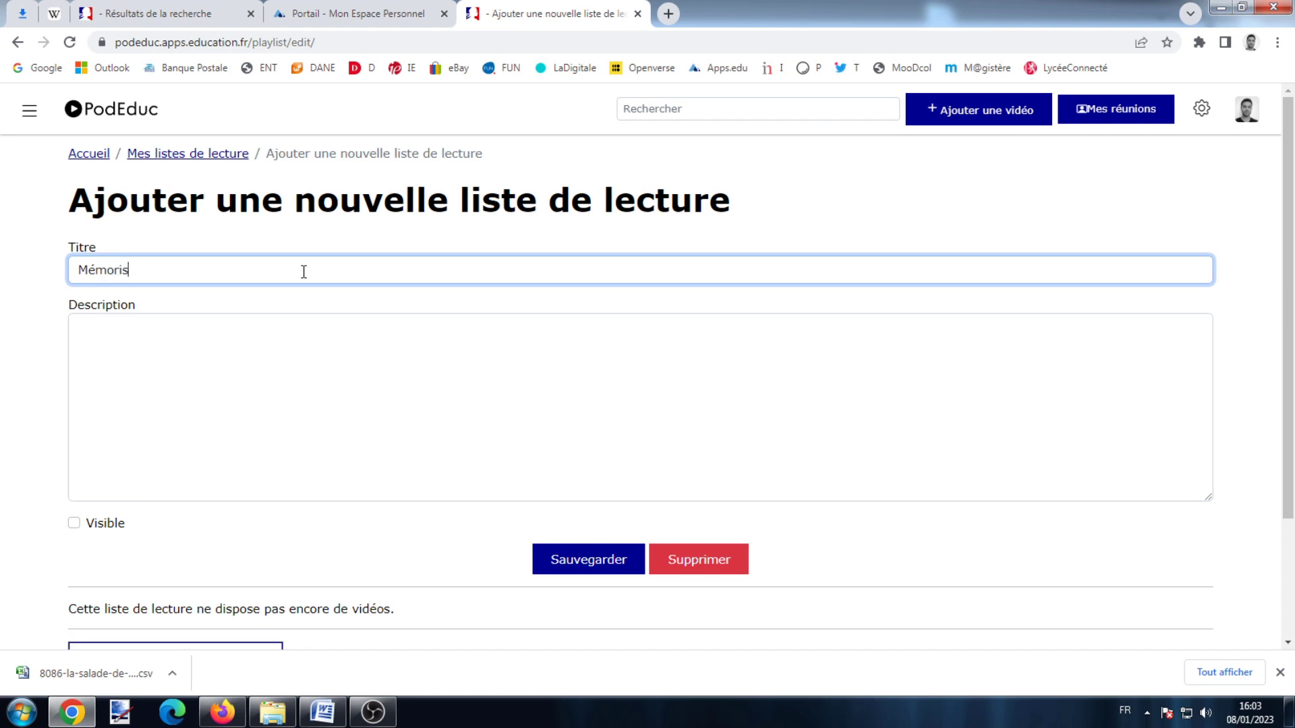
left_click(93, 329)
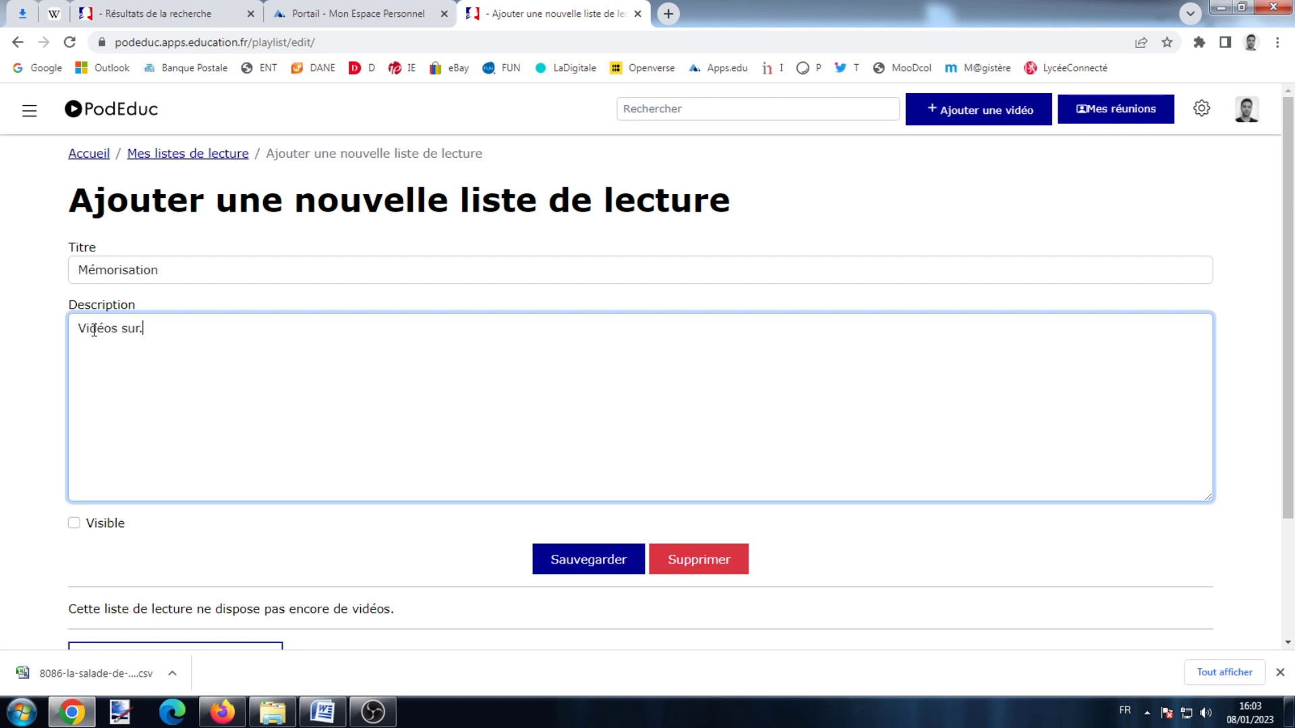
left_click(74, 524)
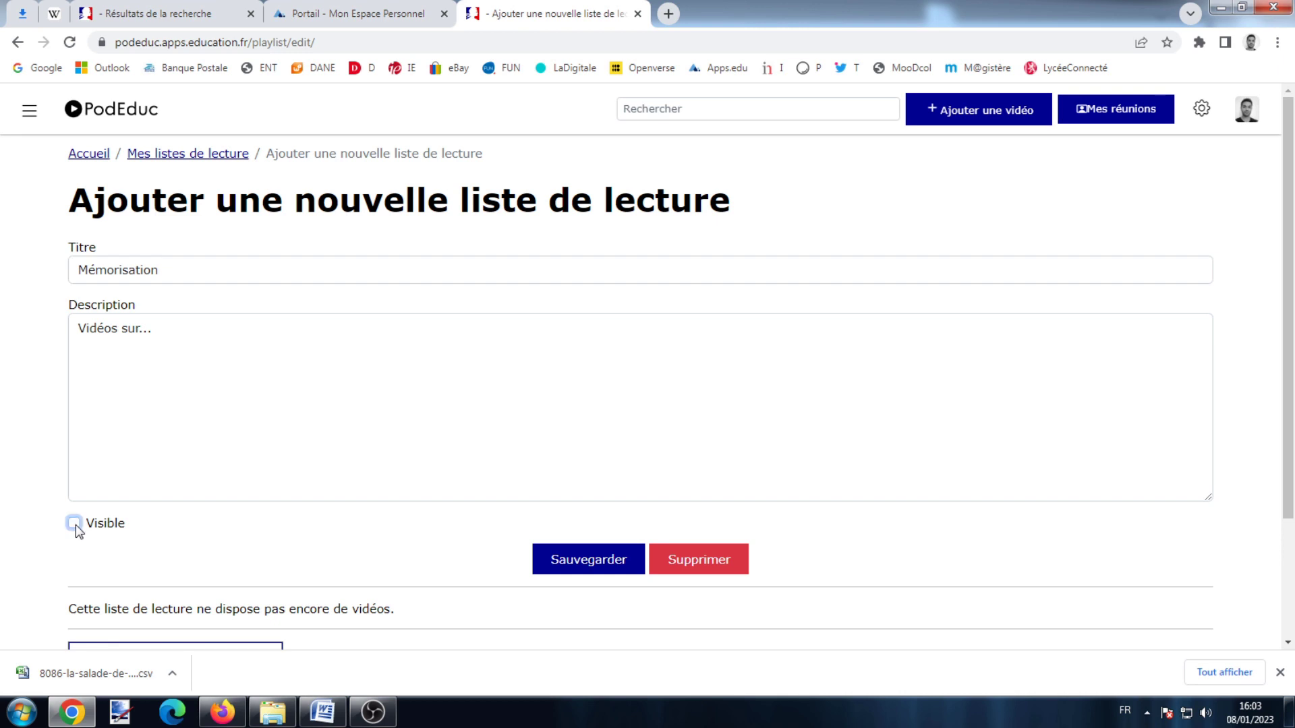
left_click(75, 524)
left_click(606, 559)
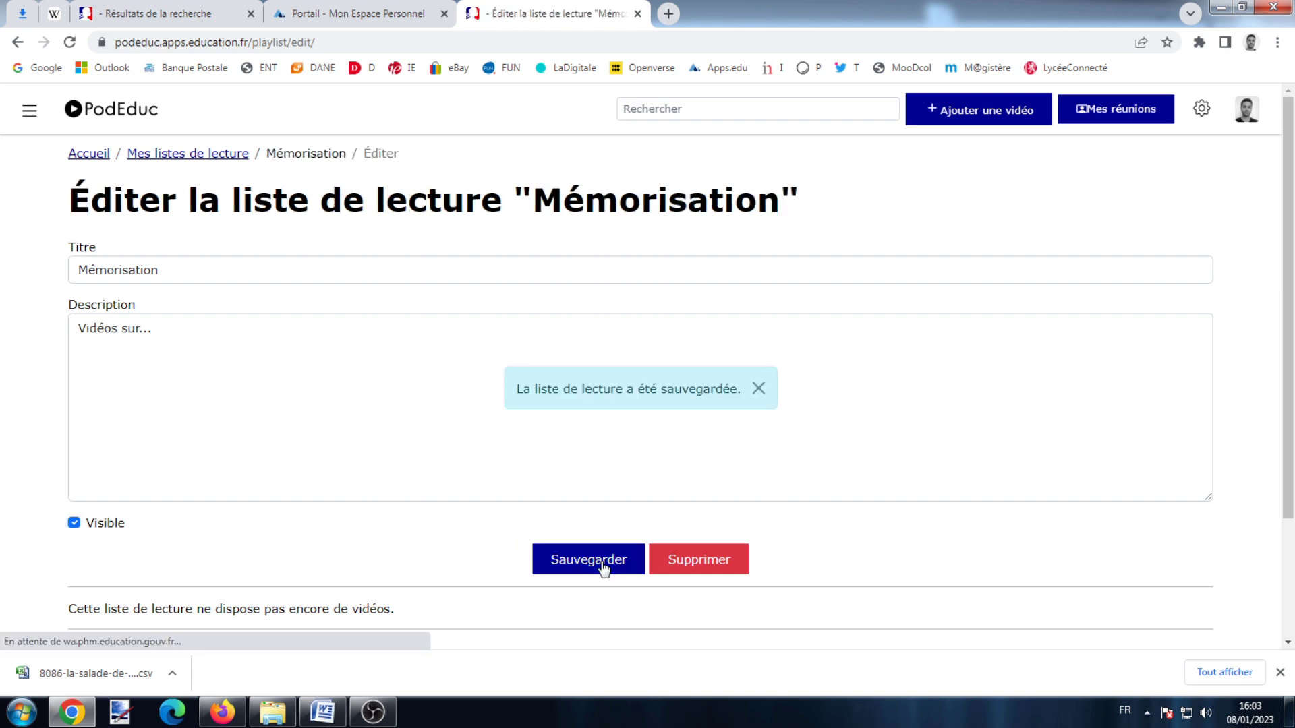
left_click(758, 389)
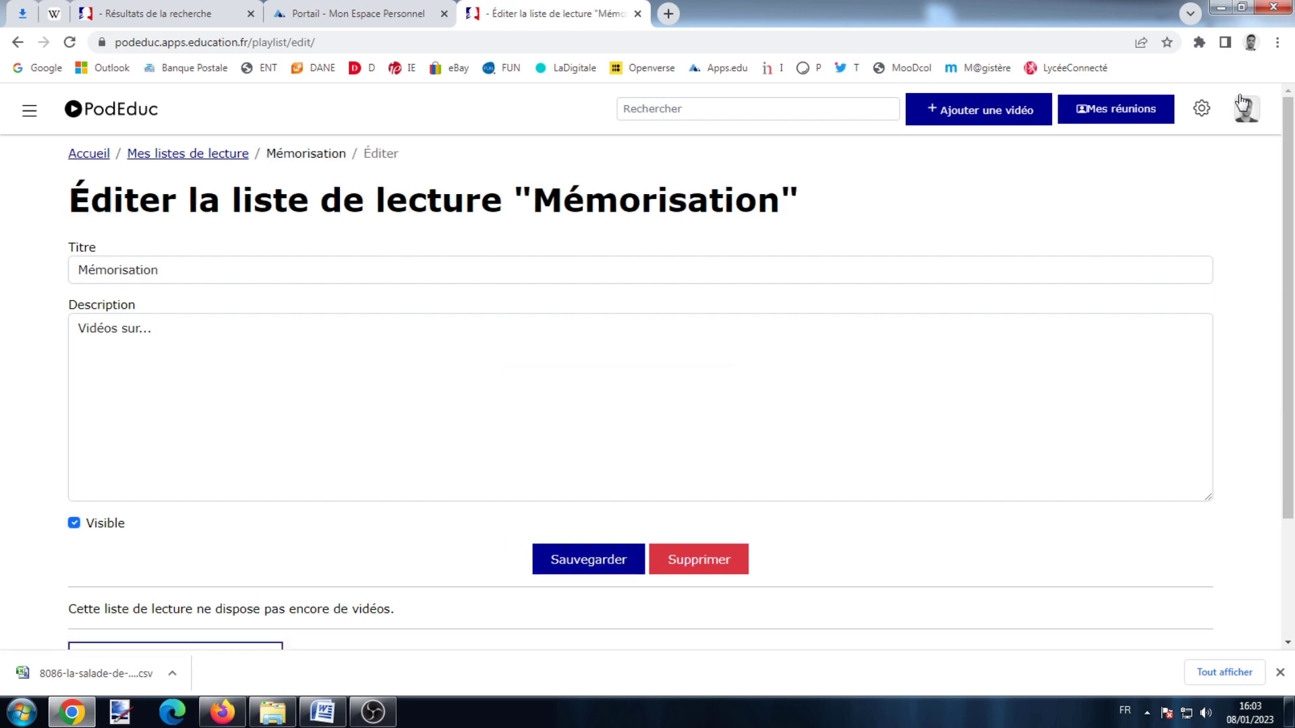
left_click(1247, 109)
left_click(1069, 303)
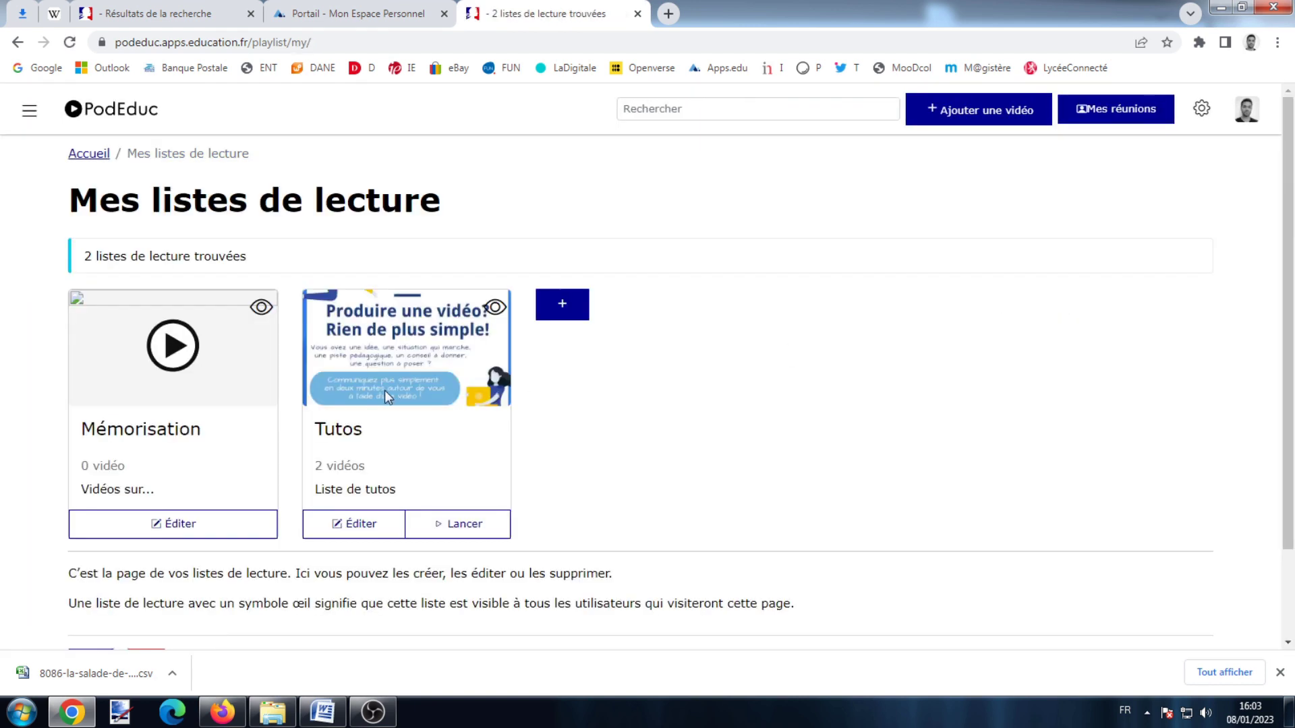
- Search the site for mémorisation and open the video Mémoire et mémorisation.mp4
left_click(674, 108)
type("mémorisation")
left_click(715, 144)
key("Return")
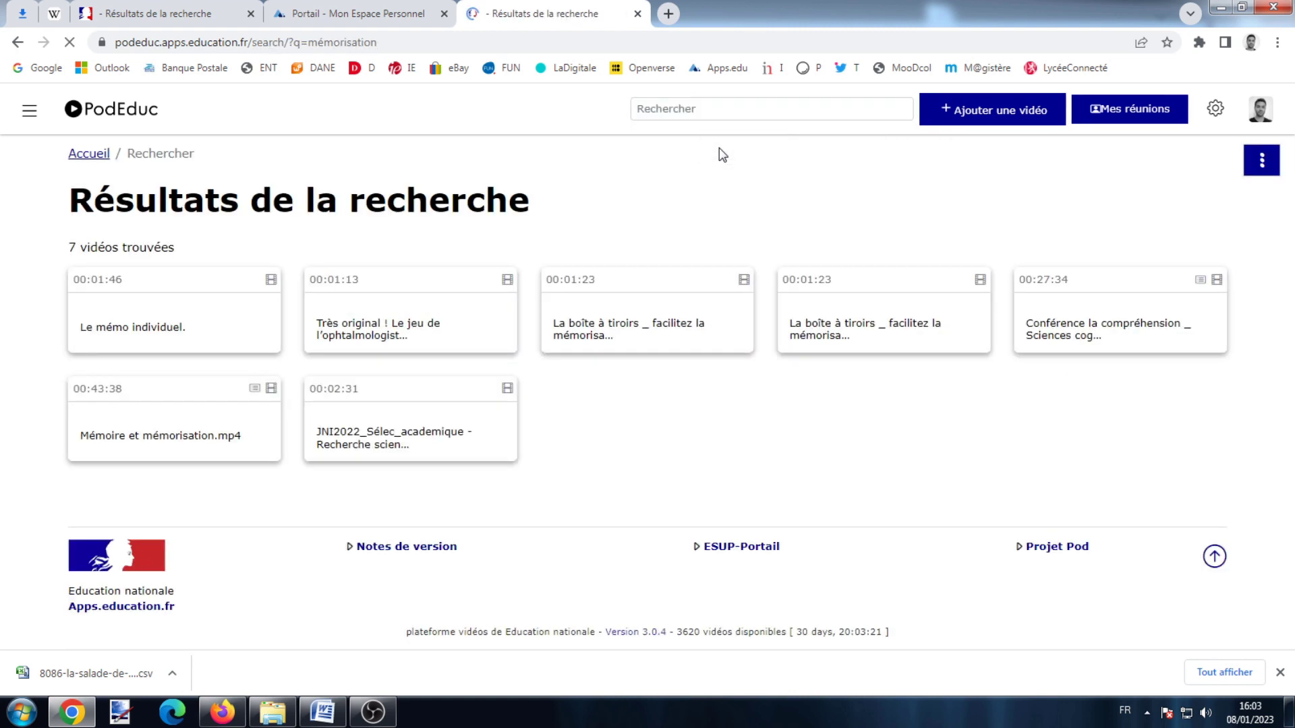
scroll(234, 277, "down", 1)
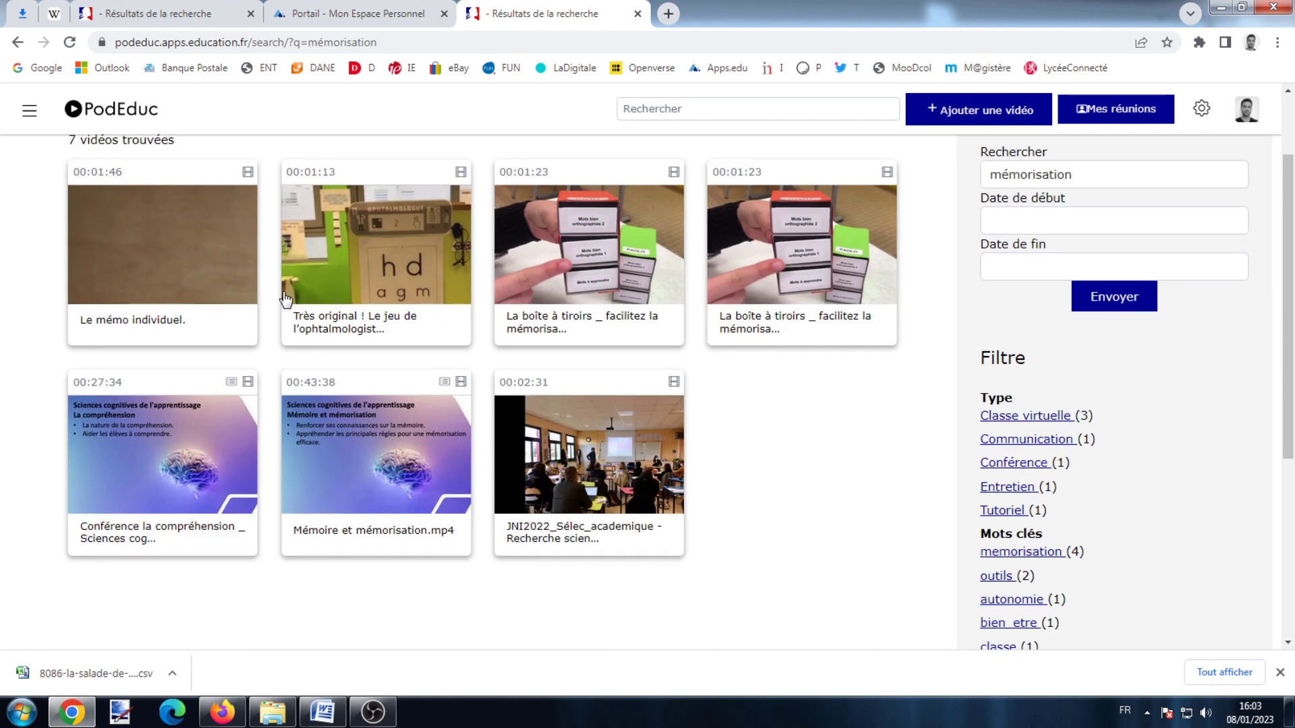
left_click(437, 396)
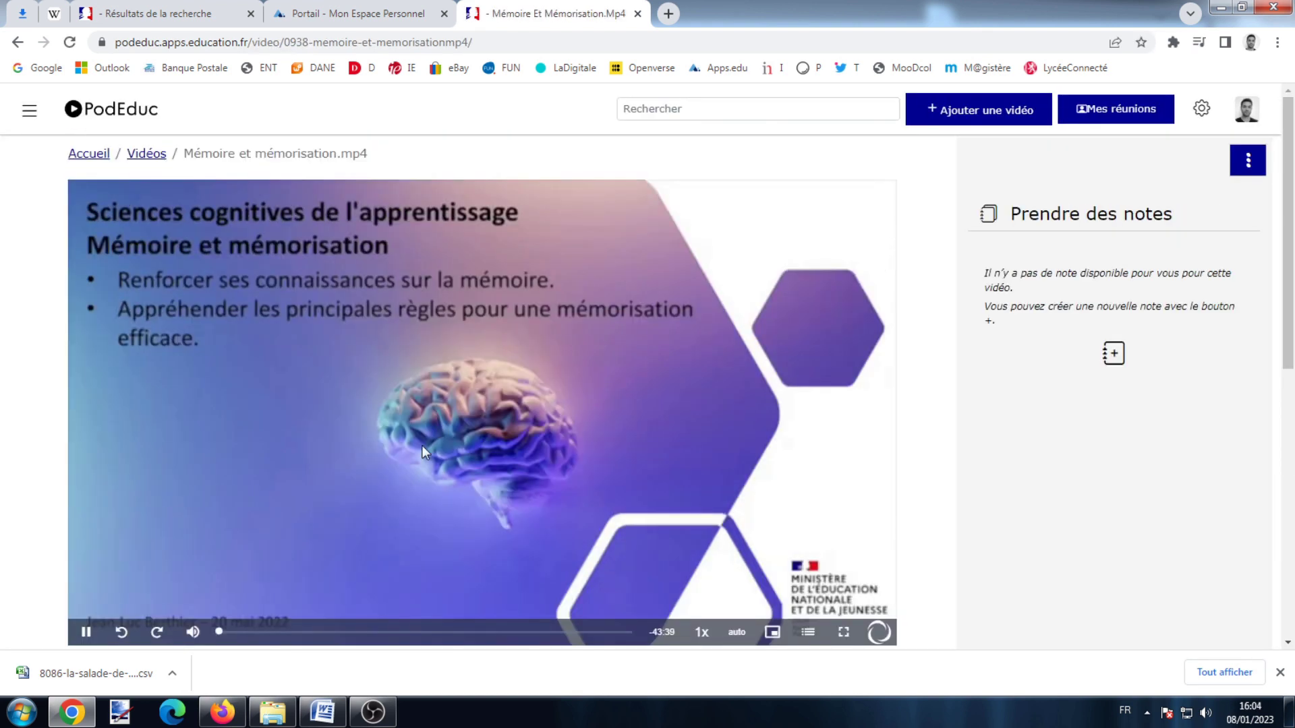
- Skip ahead in the video to 07:56 and pause playback
scroll(422, 445, "down", 2)
left_click(293, 526)
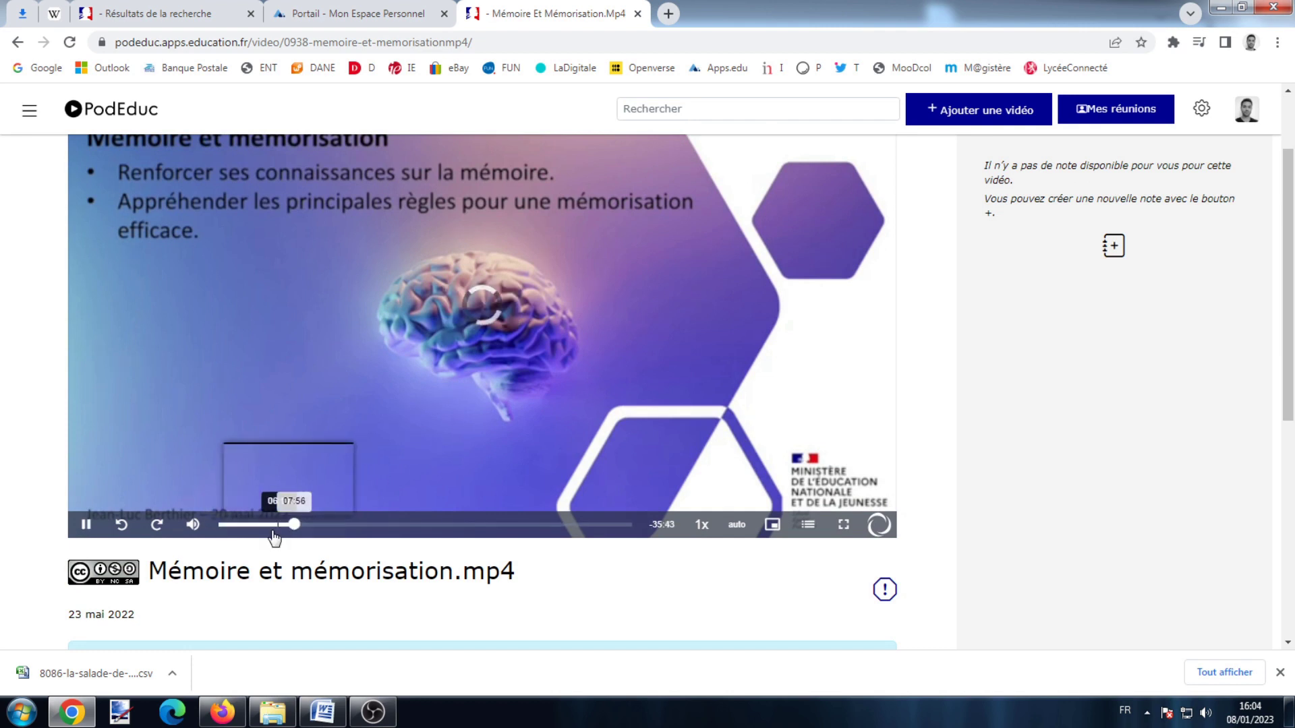
left_click(86, 524)
scroll(503, 355, "up", 2)
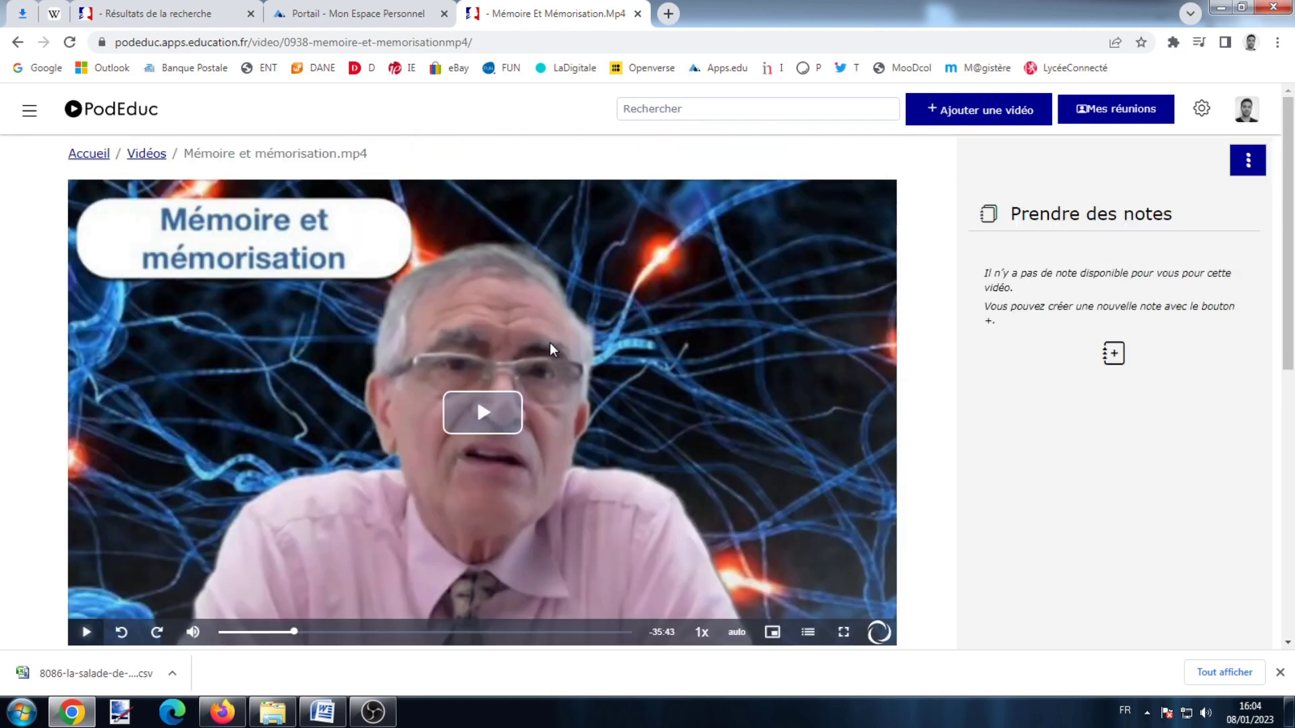
- Add the video Mémoire et mémorisation.mp4 to the Mémorisation playlist
scroll(557, 335, "down", 2)
scroll(569, 313, "down", 2)
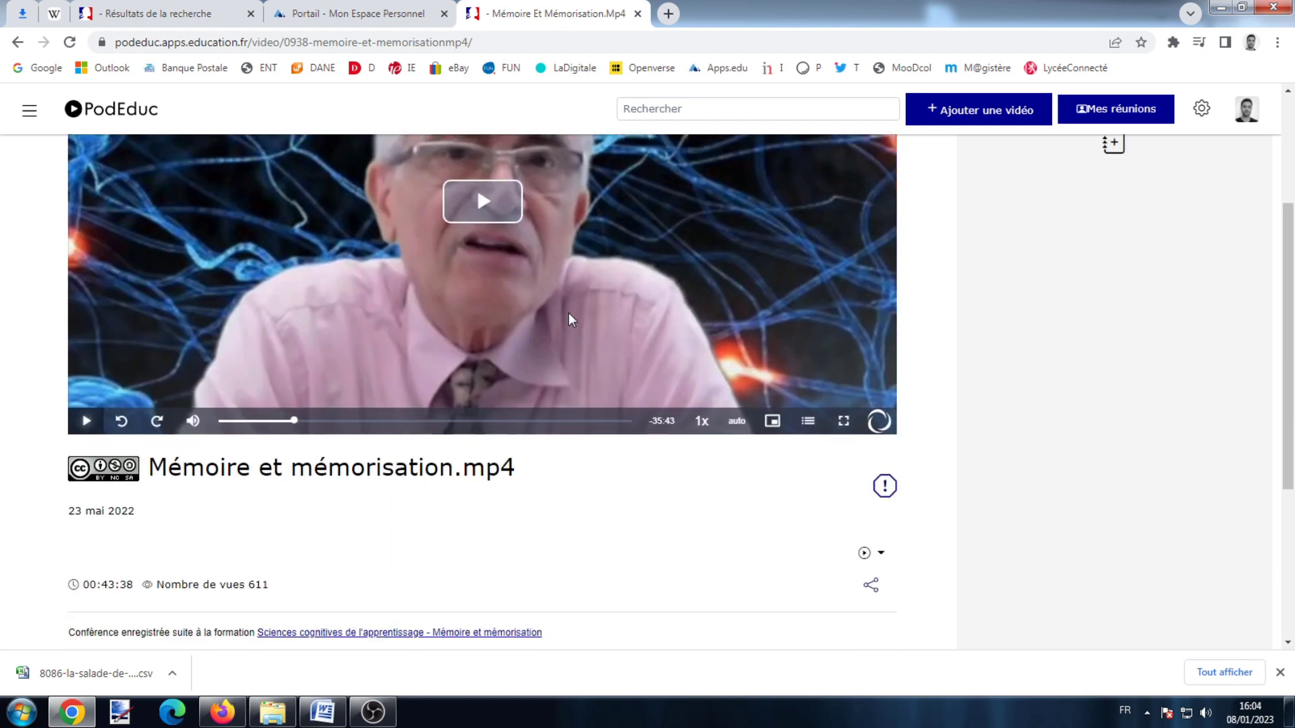
scroll(569, 312, "down", 2)
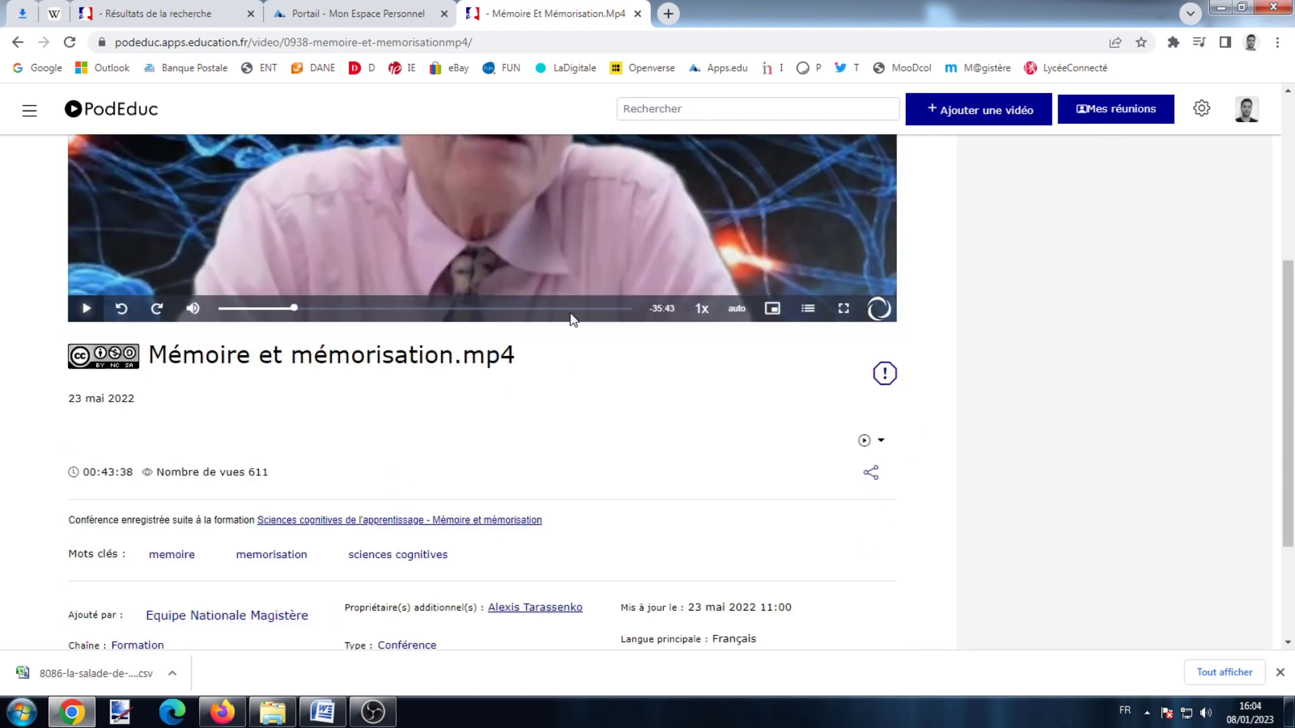
left_click(881, 443)
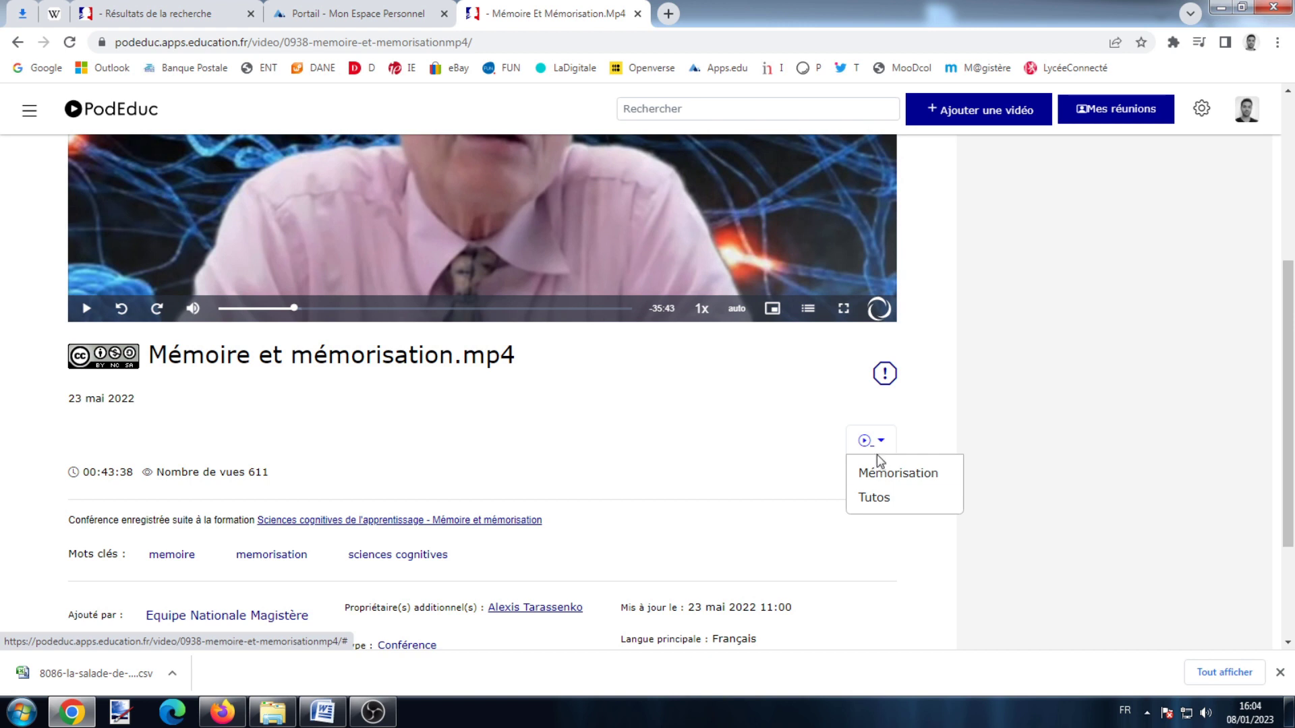
left_click(878, 474)
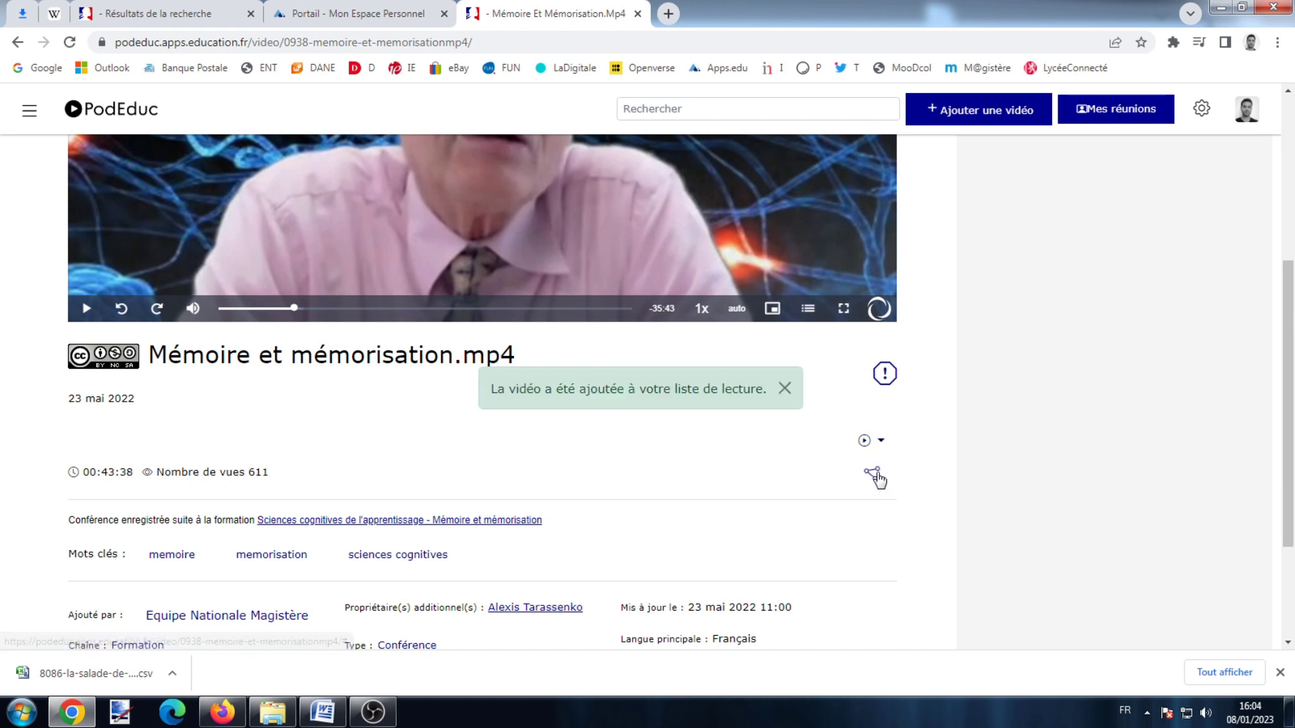
scroll(875, 480, "up", 5)
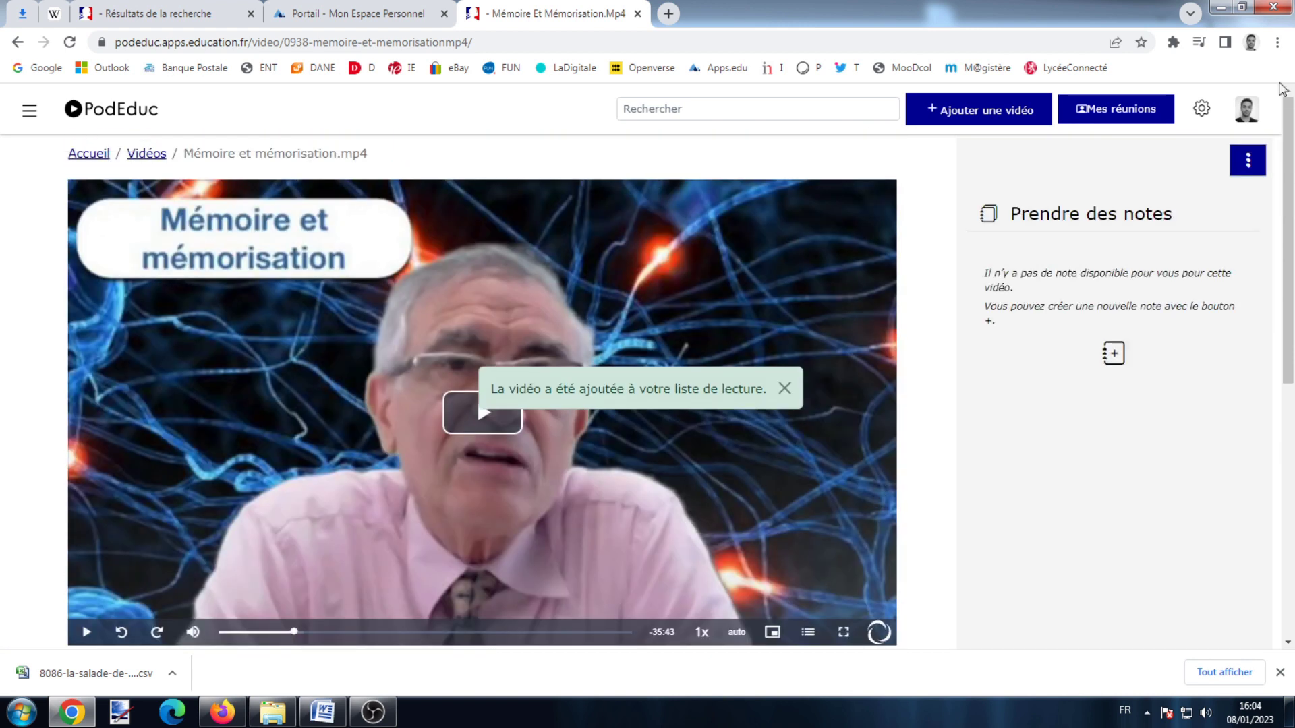
- Examine the video list and available actions on the Mémorisation playlist's edit page, and return to the playlists
left_click(1236, 118)
left_click(1057, 305)
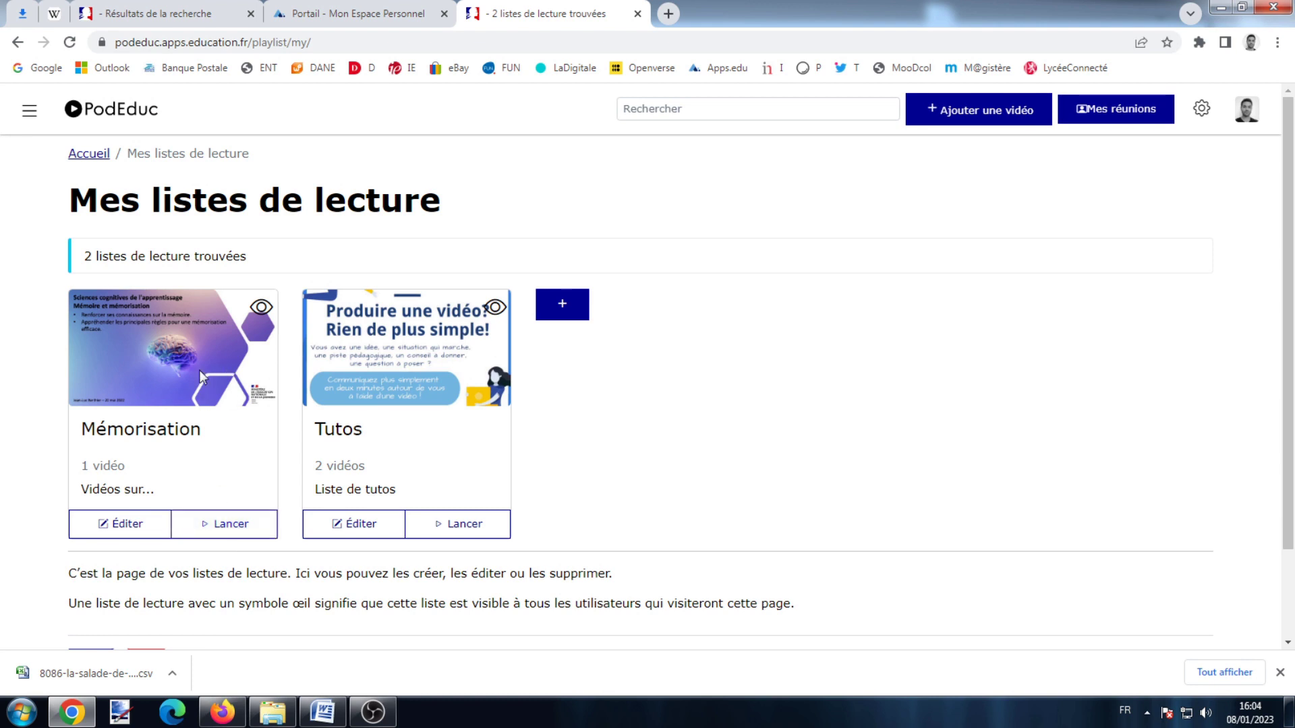
left_click(144, 526)
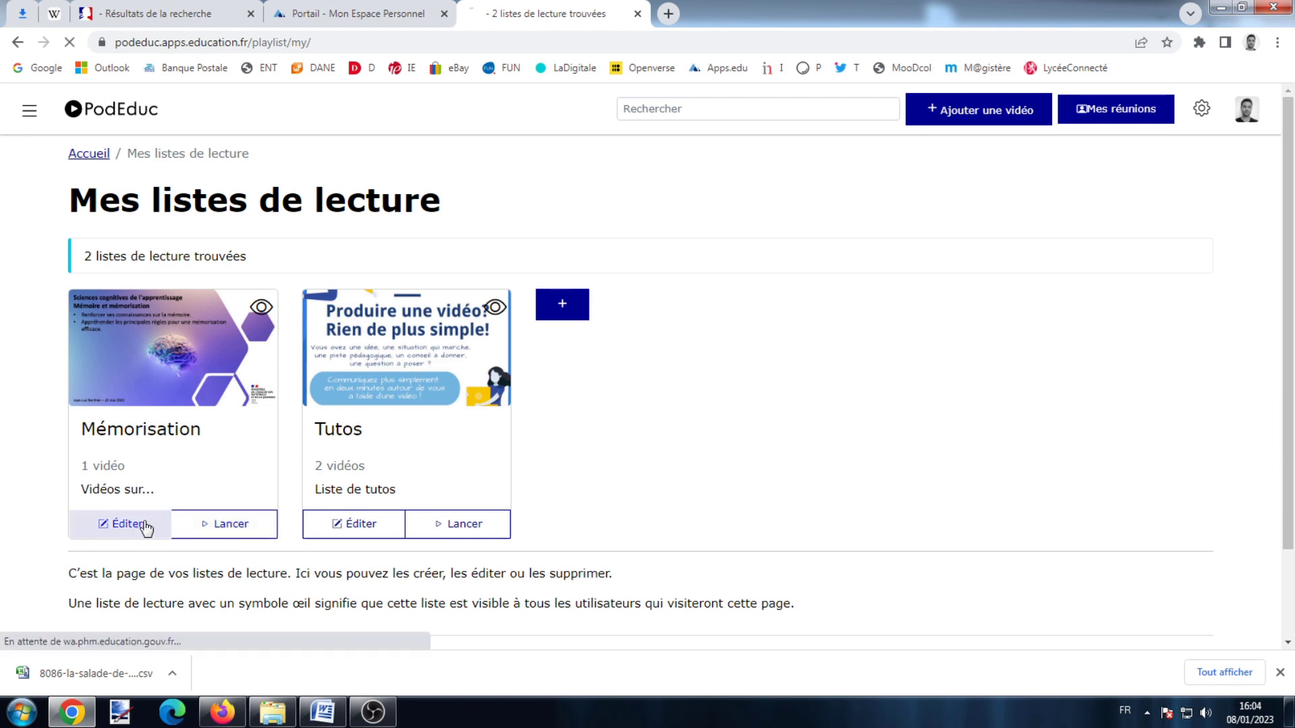
scroll(521, 361, "down", 5)
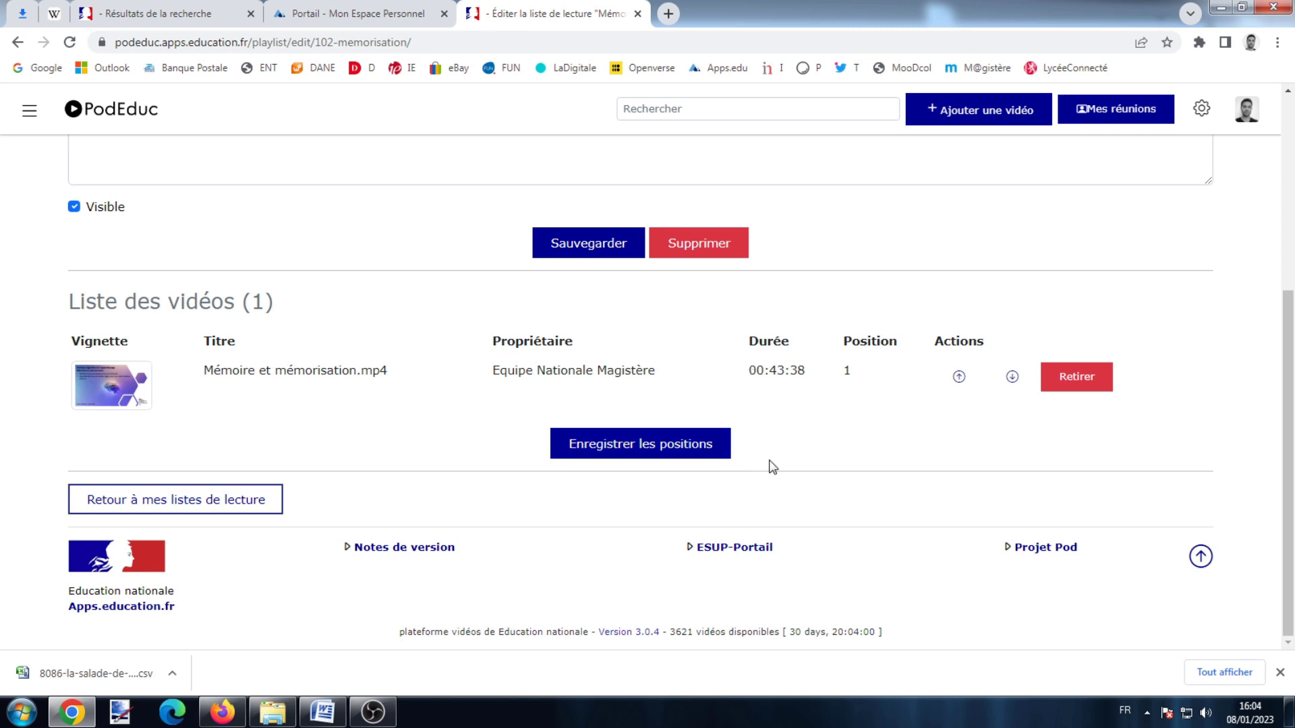
scroll(803, 439, "up", 5)
left_click(18, 41)
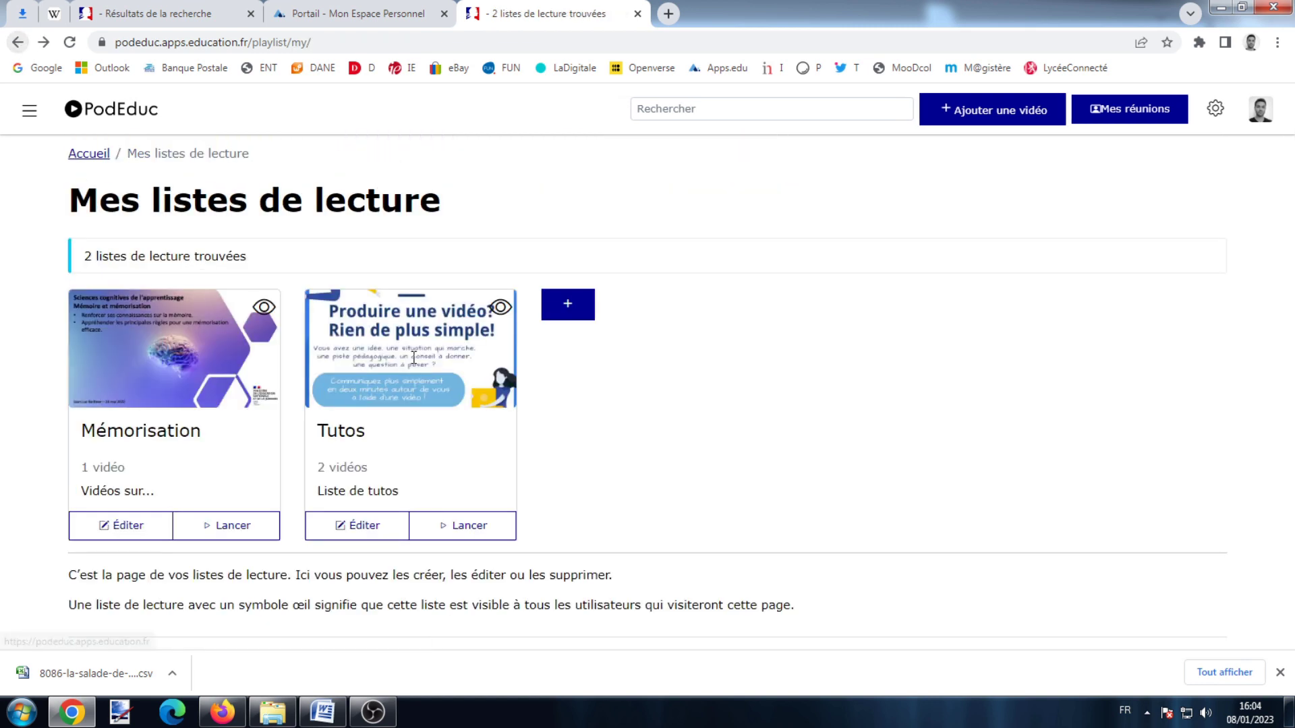
- Move Tuto INSHOT - Couper Vidéo.mov up to position 1 in the Tutos playlist and save the positions
left_click(397, 527)
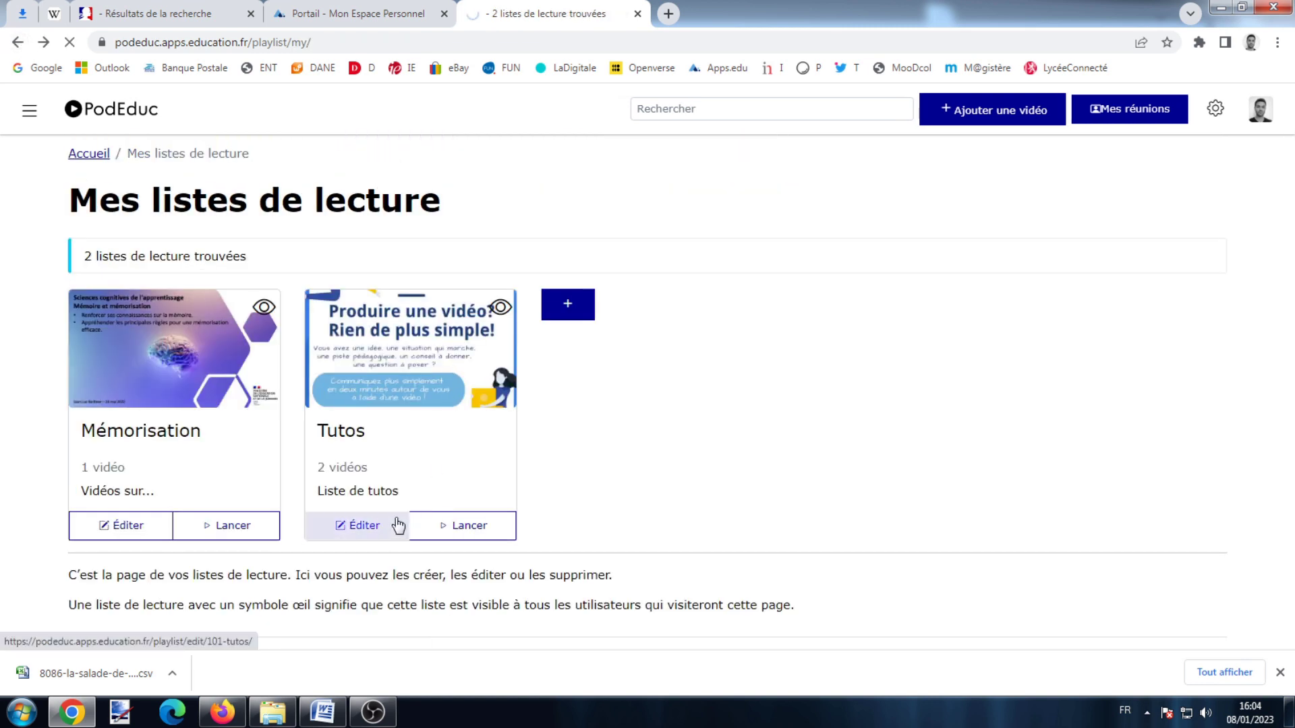
scroll(604, 425, "down", 5)
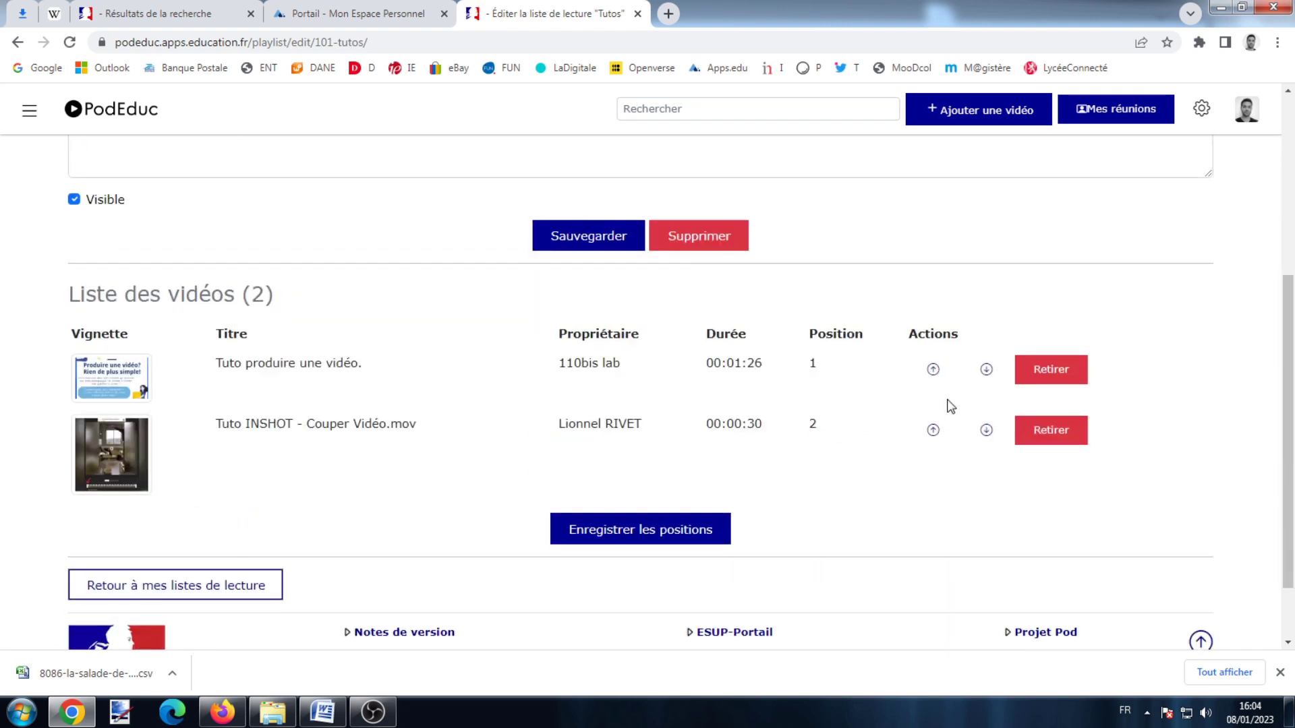
left_click(932, 431)
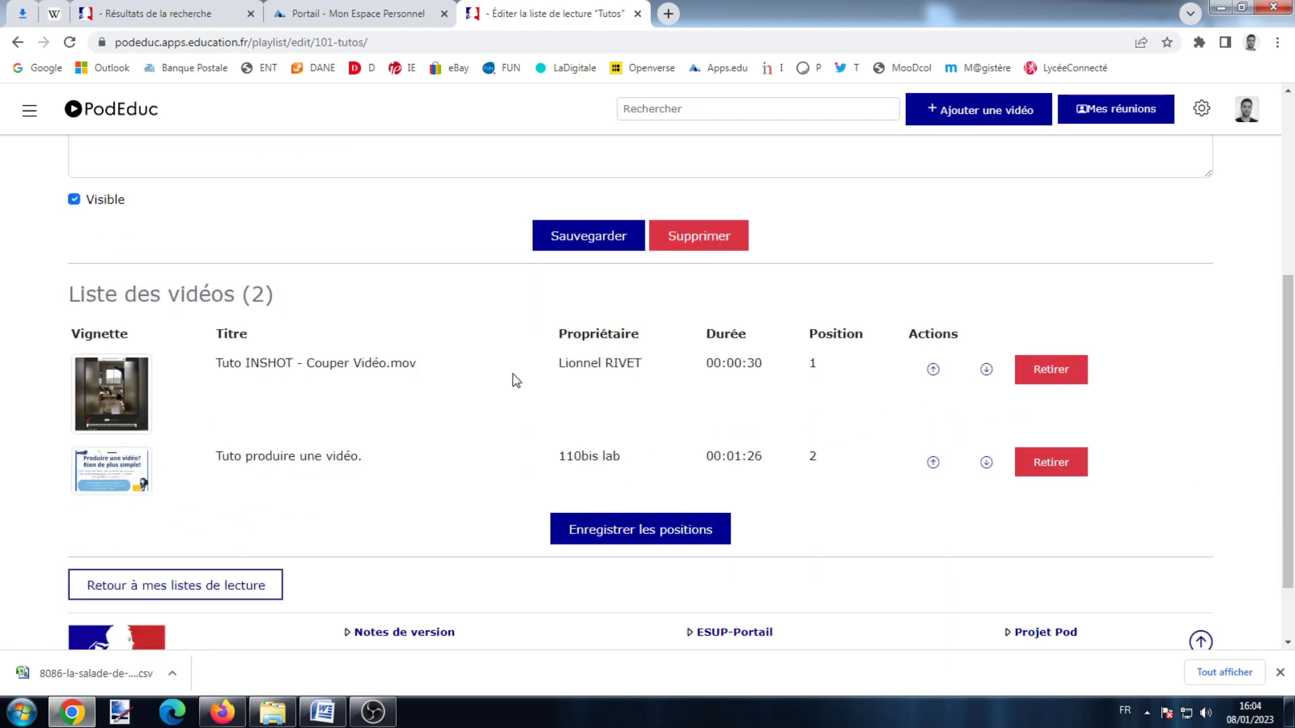
left_click(695, 530)
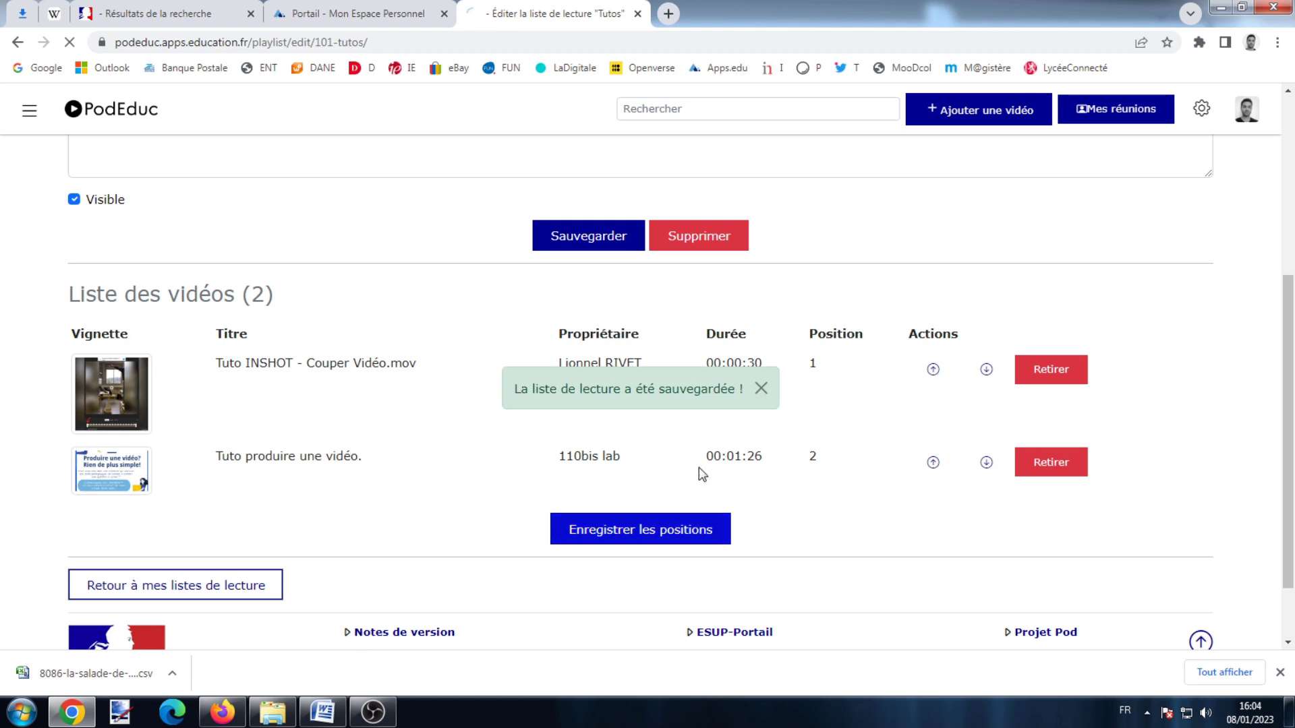
left_click(761, 389)
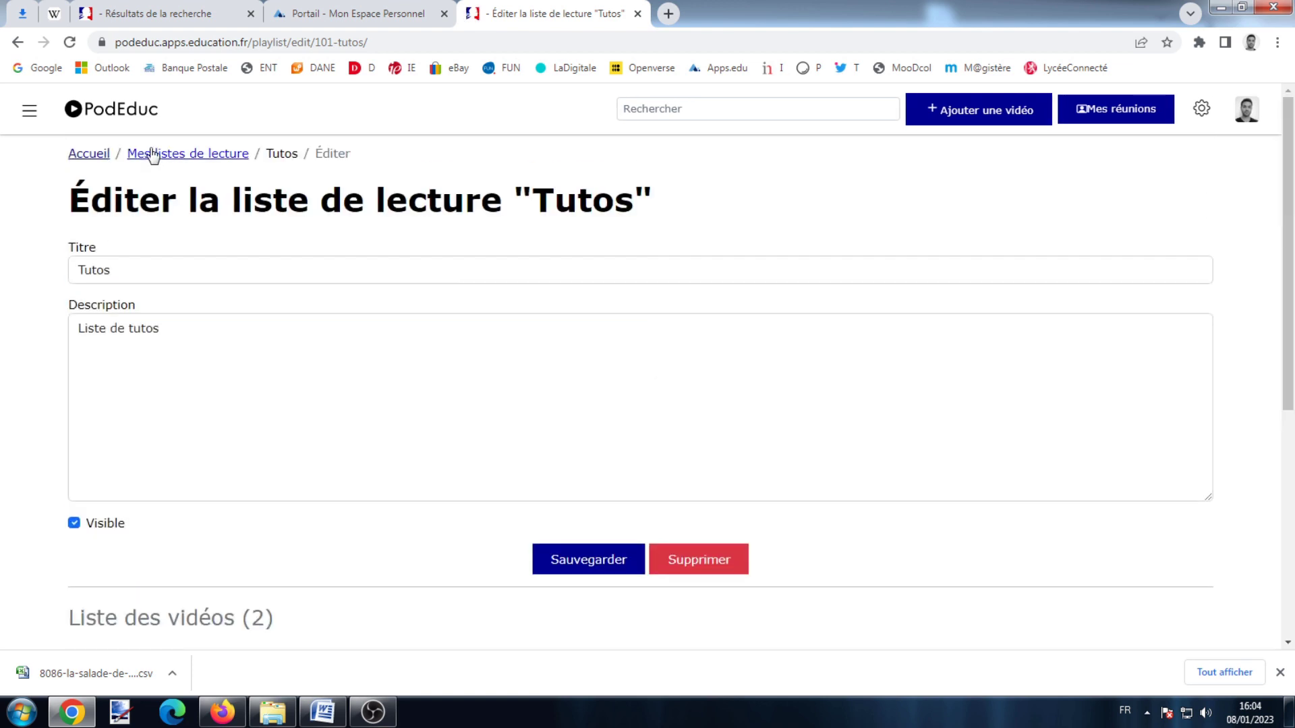
- Check the Visible option in the Tutos playlist's settings and return to the playlists page
left_click(237, 158)
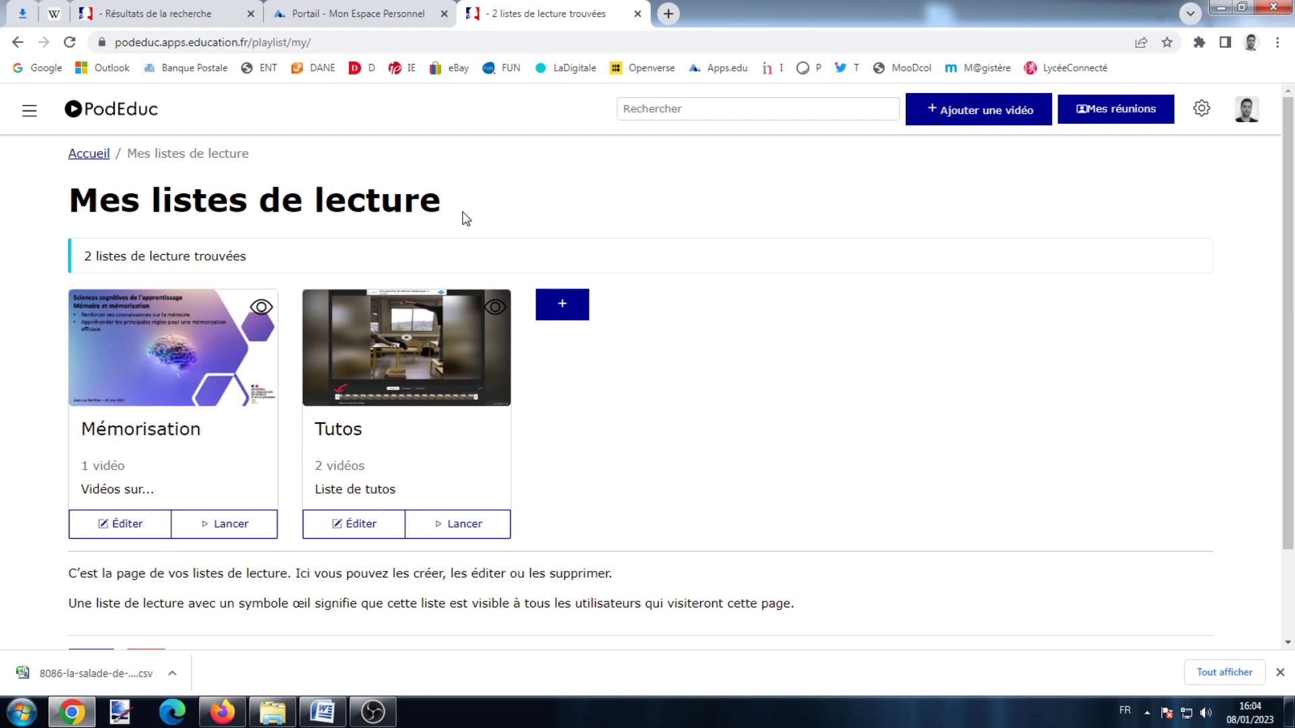
left_click(391, 530)
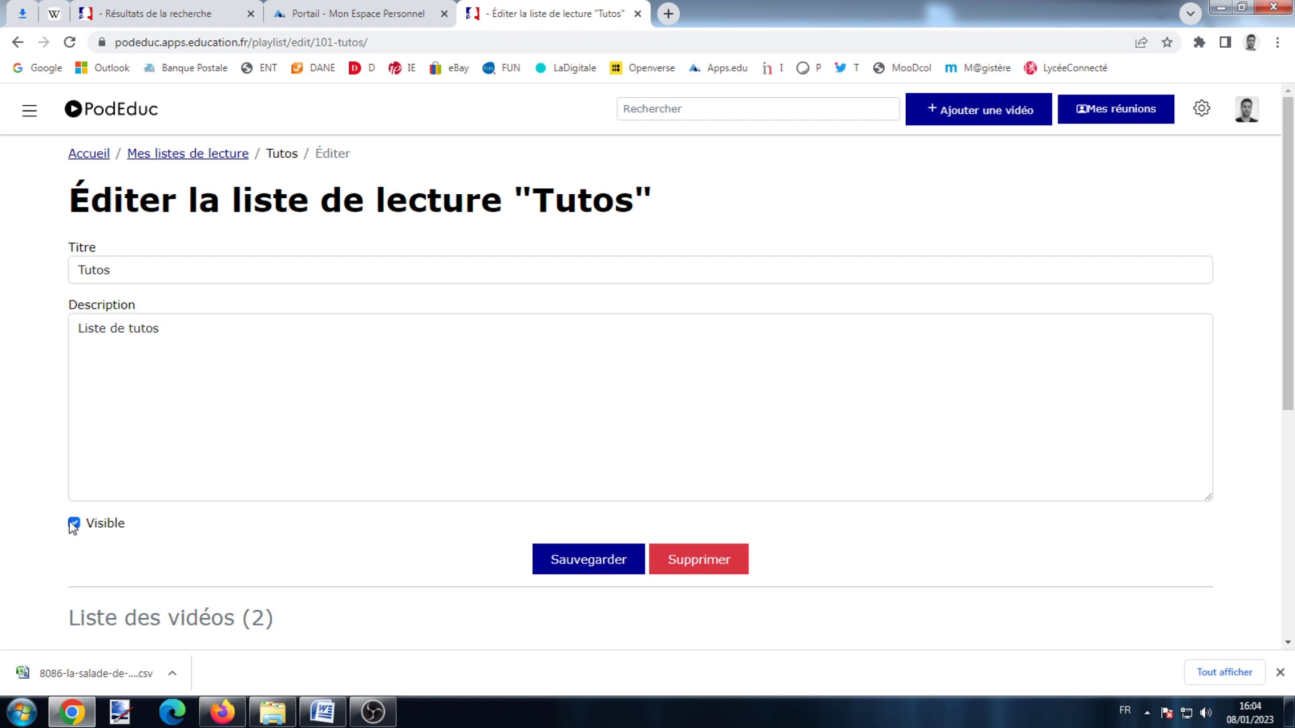
left_click(238, 154)
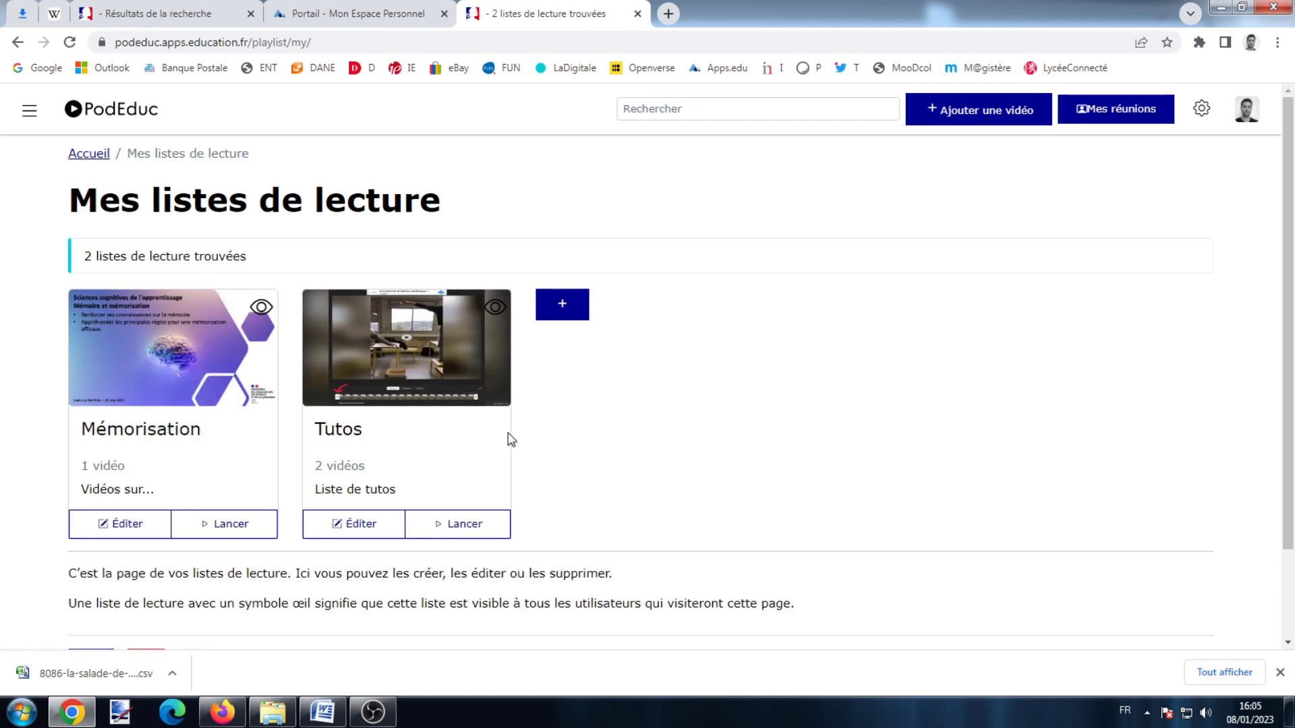
- Launch the Tutos playlist and copy its web address
left_click(458, 525)
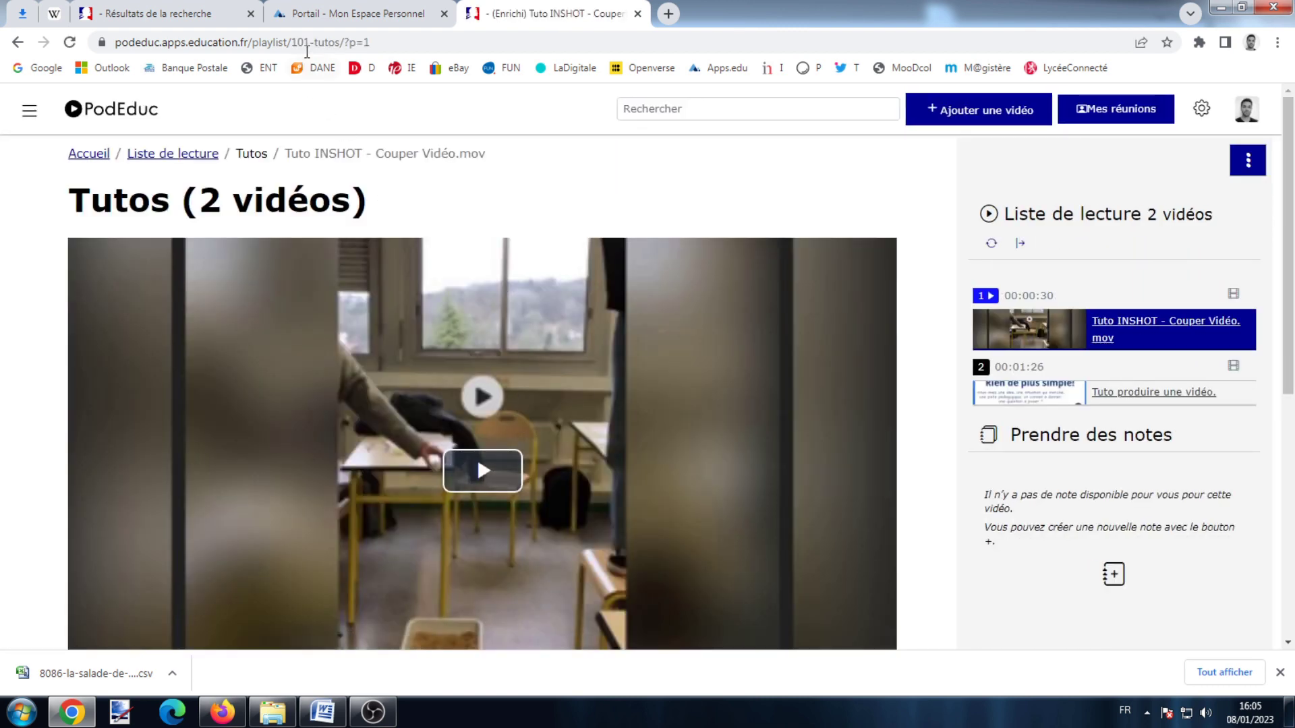
left_click(307, 51)
key("ctrl+c")
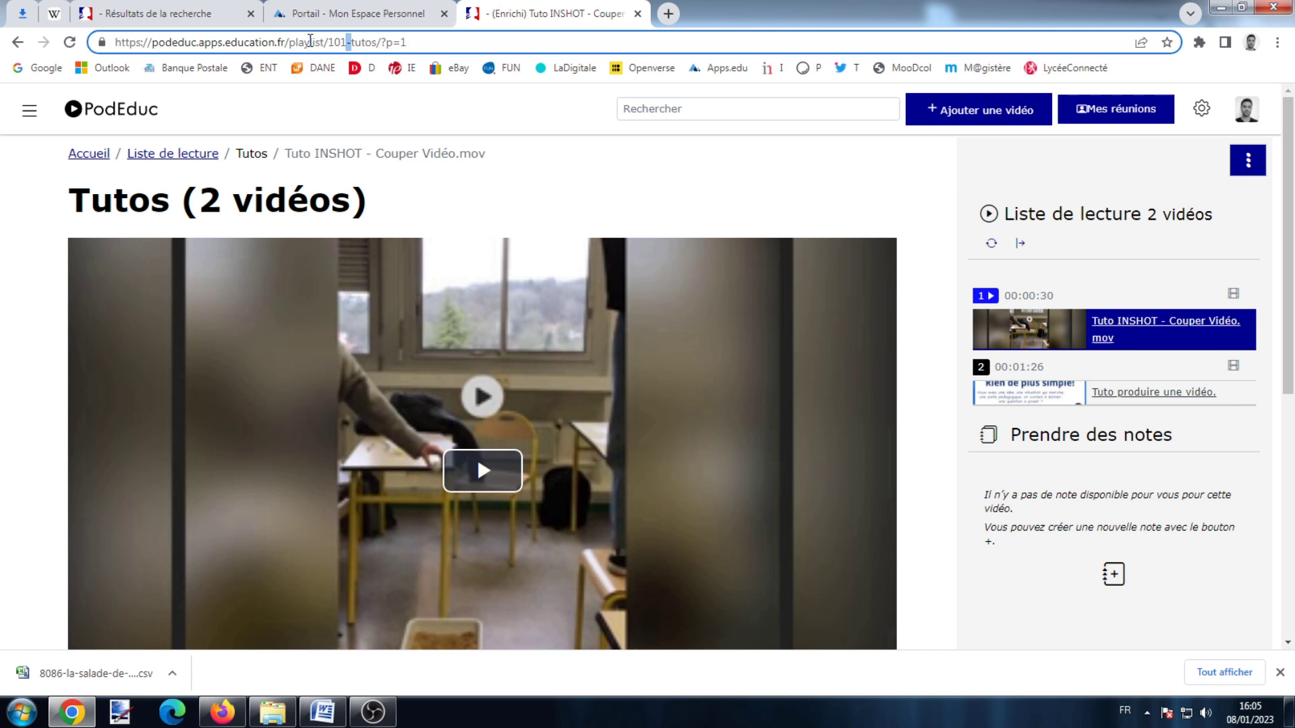
right_click(309, 41)
left_click(352, 128)
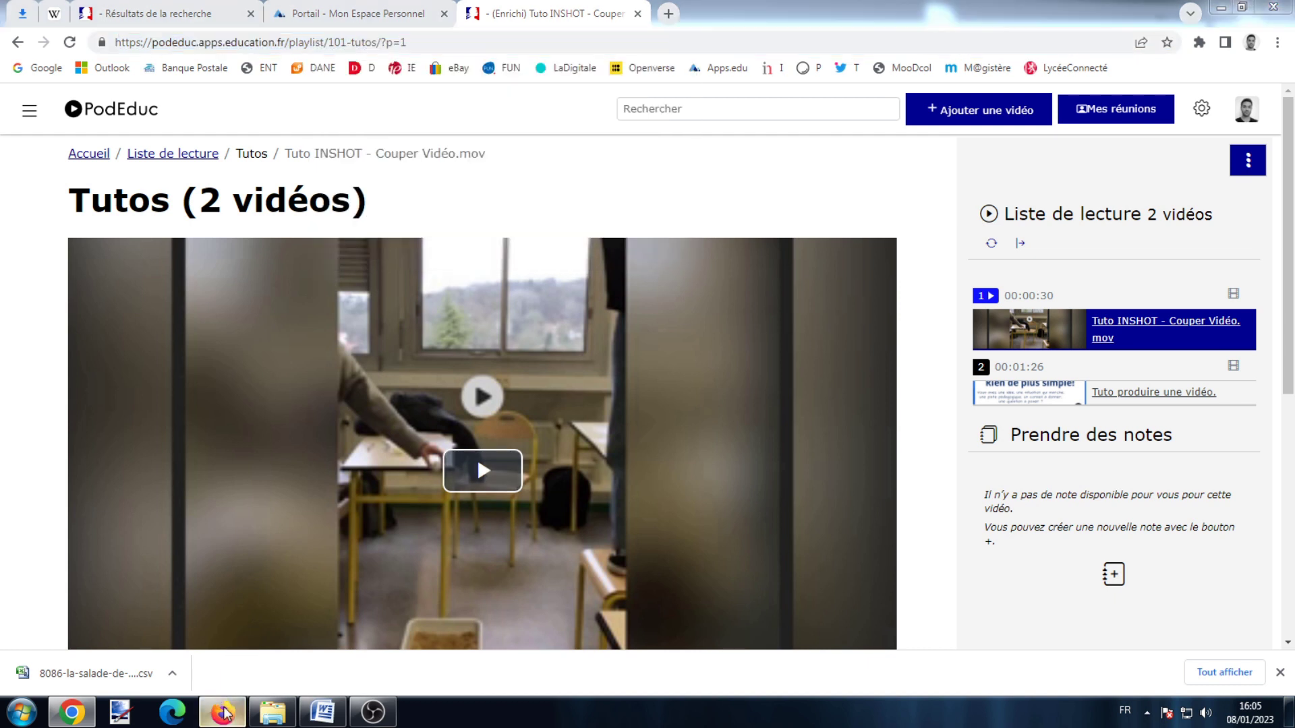
- Switch to Firefox, open the copied Tutos playlist address and select the second video, Tuto produire une vidéo
left_click(222, 712)
left_click(304, 20)
left_click(297, 54)
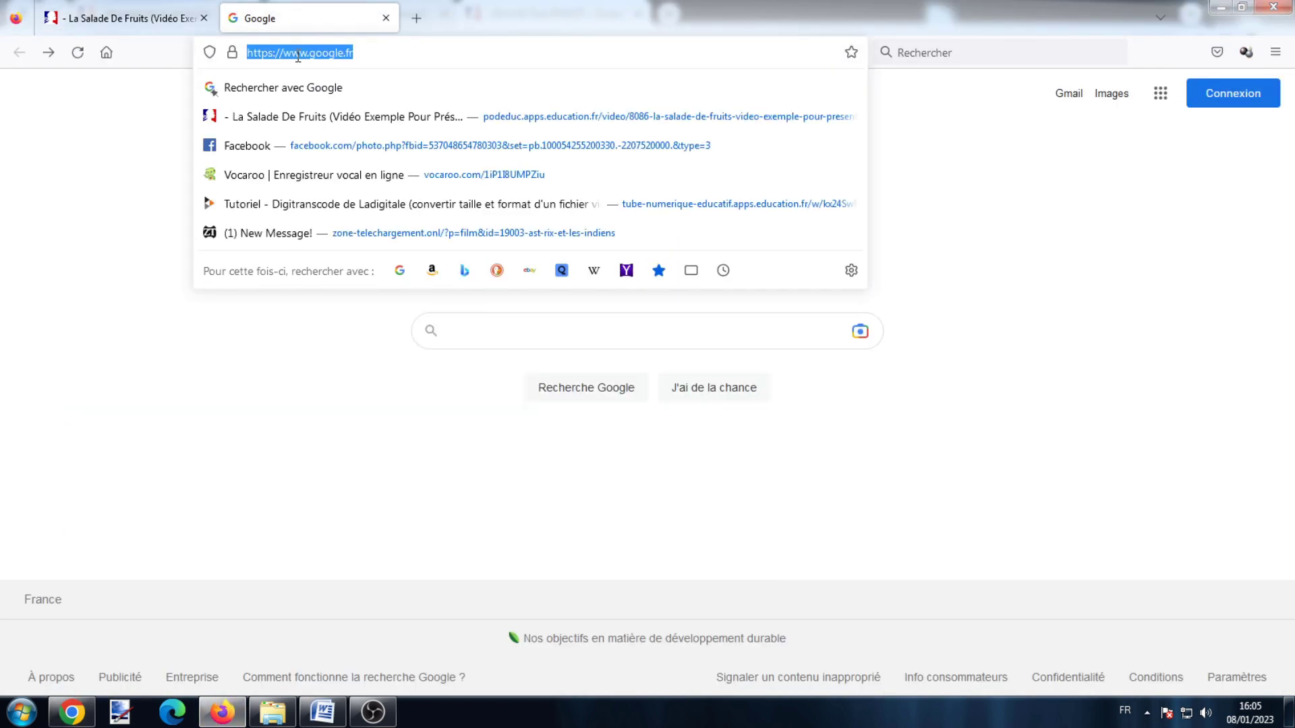
key("ctrl+v")
key("Return")
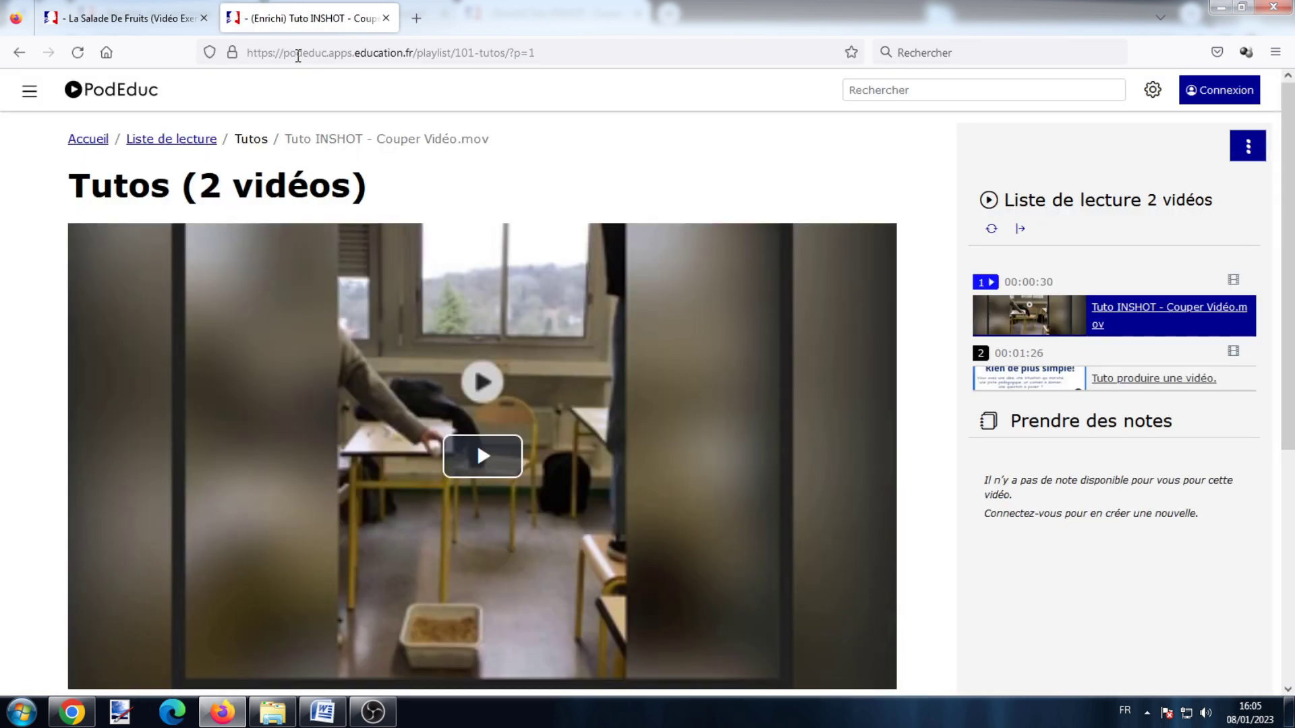
left_click(1066, 381)
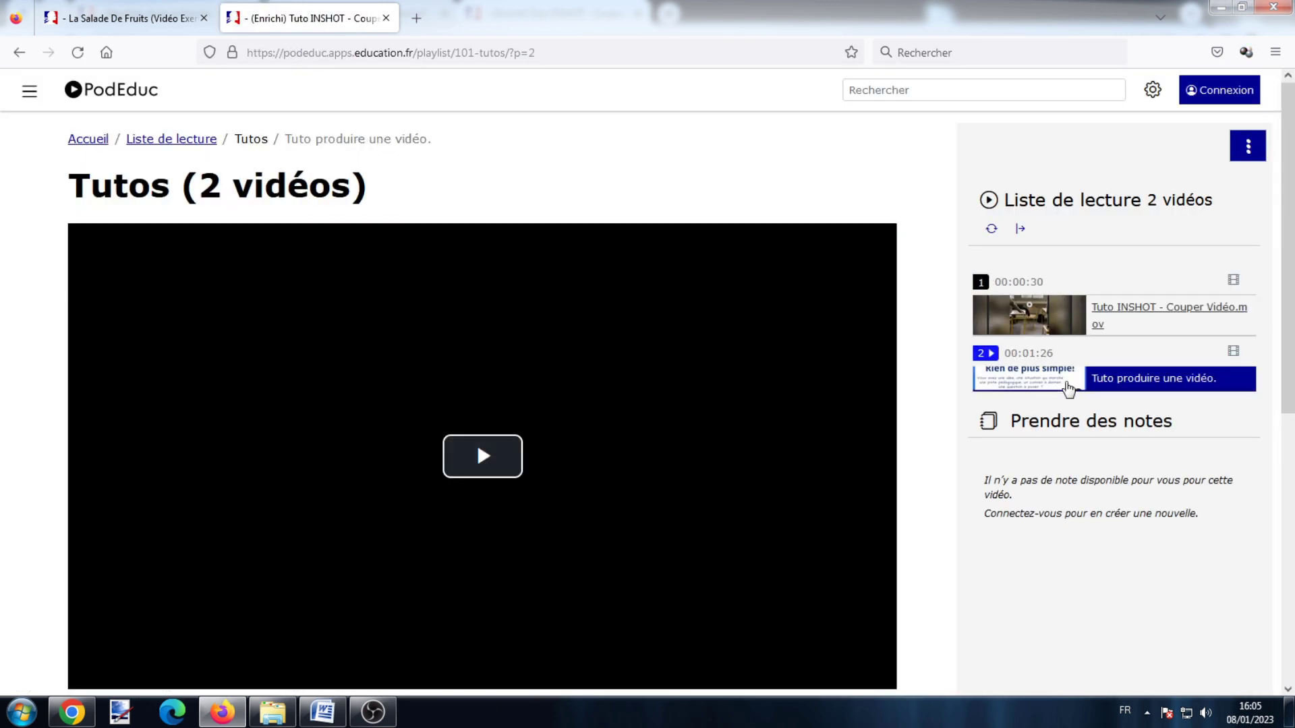